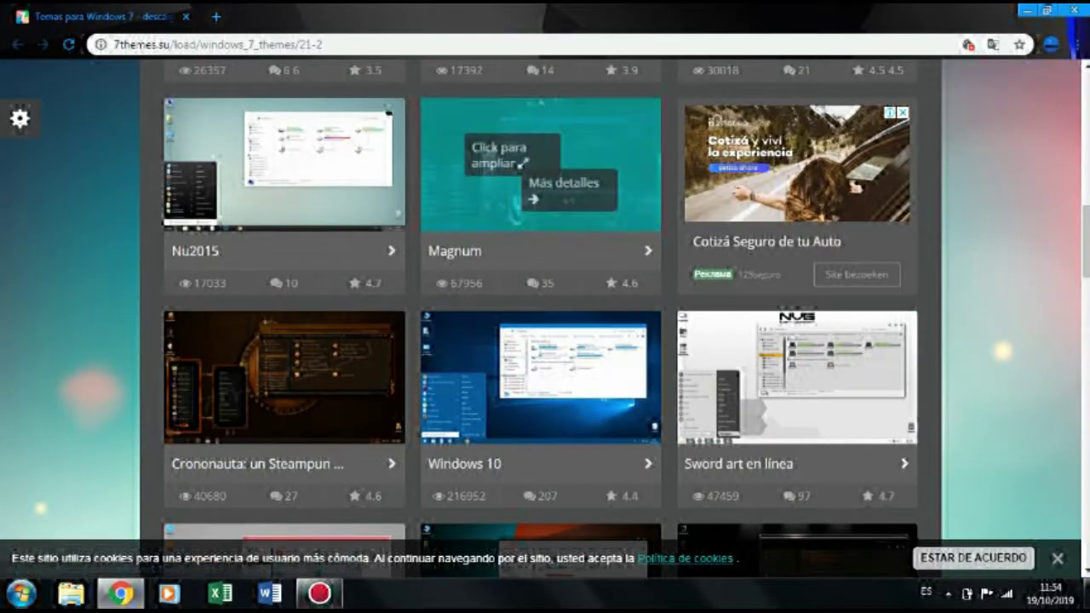
- Browse the gallery of Windows 7 themes to compare the available theme previews
{"action": "scroll", "coordinate": [541, 187], "scroll_direction": "down", "scroll_amount": 5}
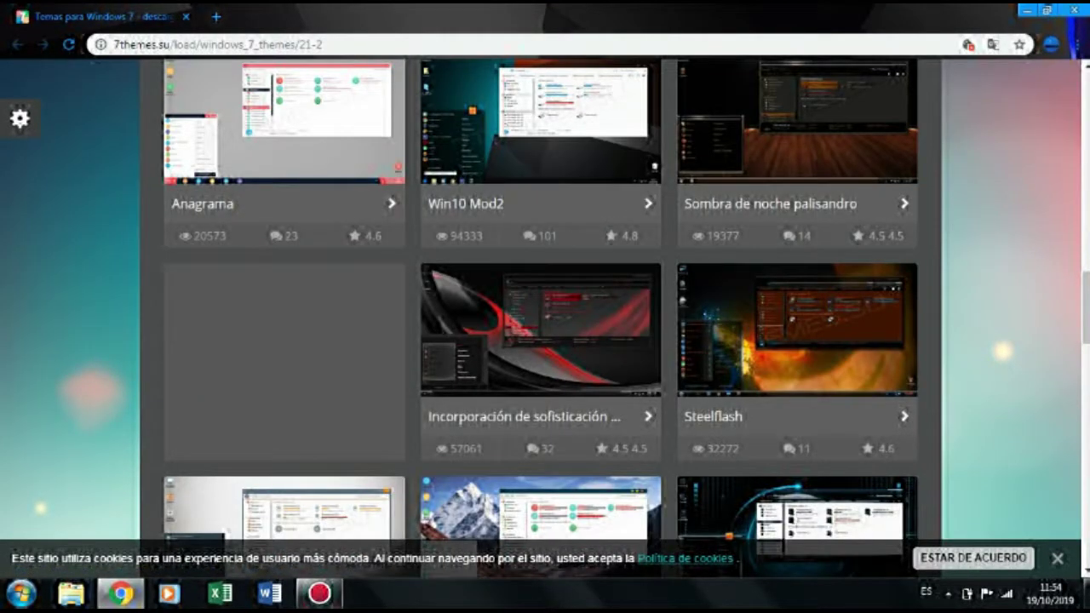
{"action": "scroll", "coordinate": [541, 315], "scroll_direction": "down", "scroll_amount": 1}
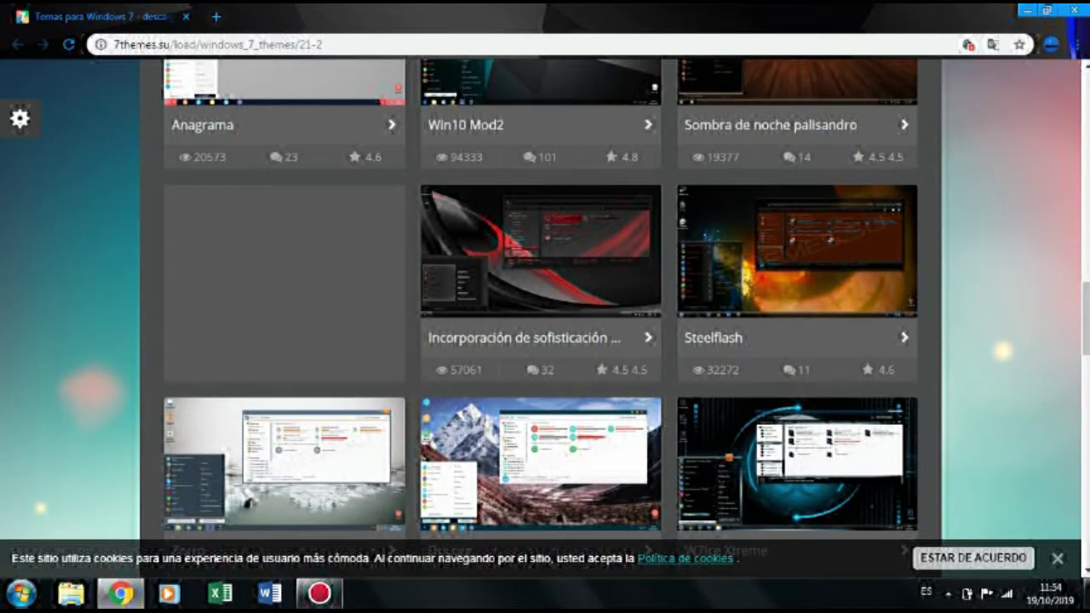
{"action": "scroll", "coordinate": [540, 315], "scroll_direction": "up", "scroll_amount": 7}
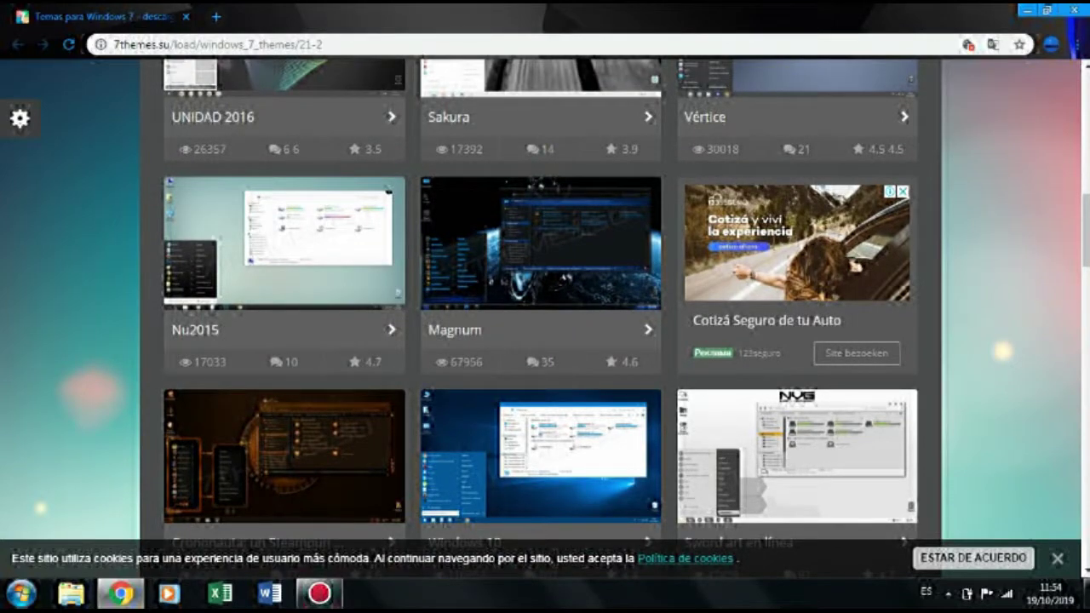
{"action": "scroll", "coordinate": [541, 315], "scroll_direction": "down", "scroll_amount": 8}
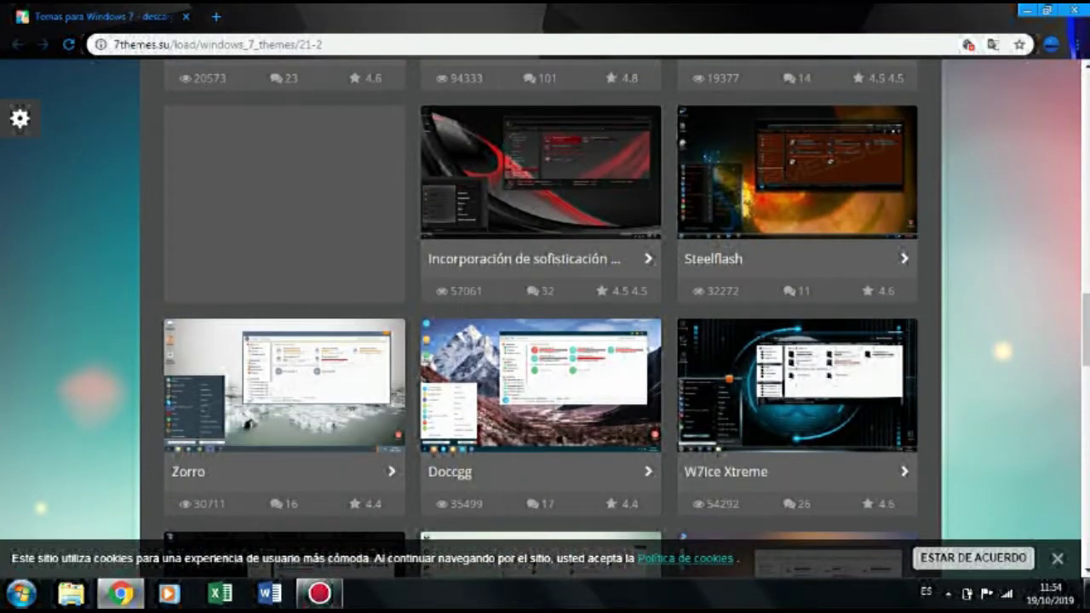
{"action": "scroll", "coordinate": [281, 408], "scroll_direction": "down", "scroll_amount": 2}
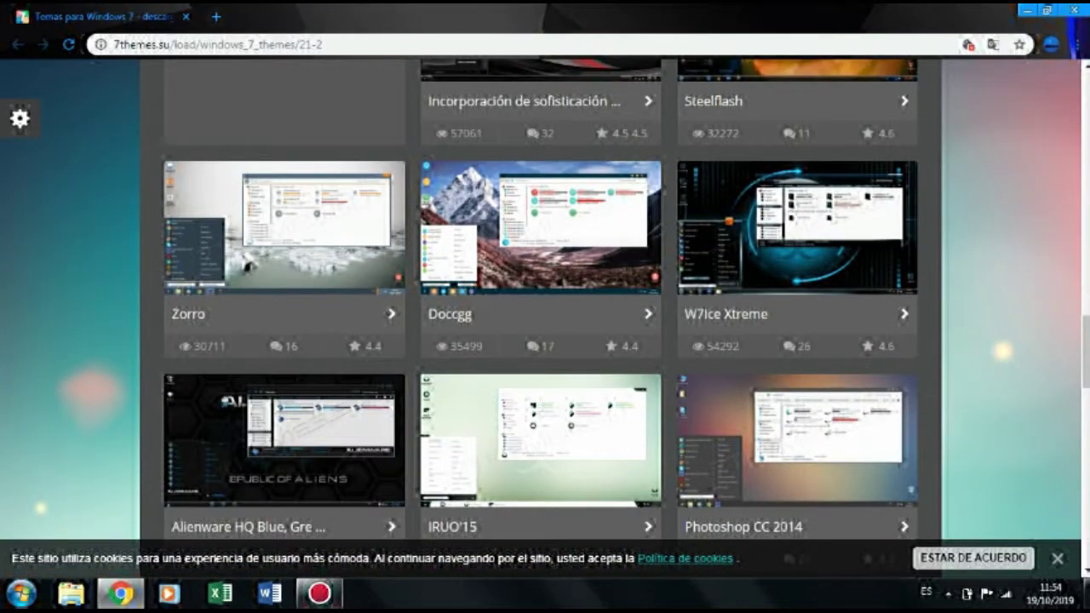
{"action": "scroll", "coordinate": [256, 289], "scroll_direction": "down", "scroll_amount": 2}
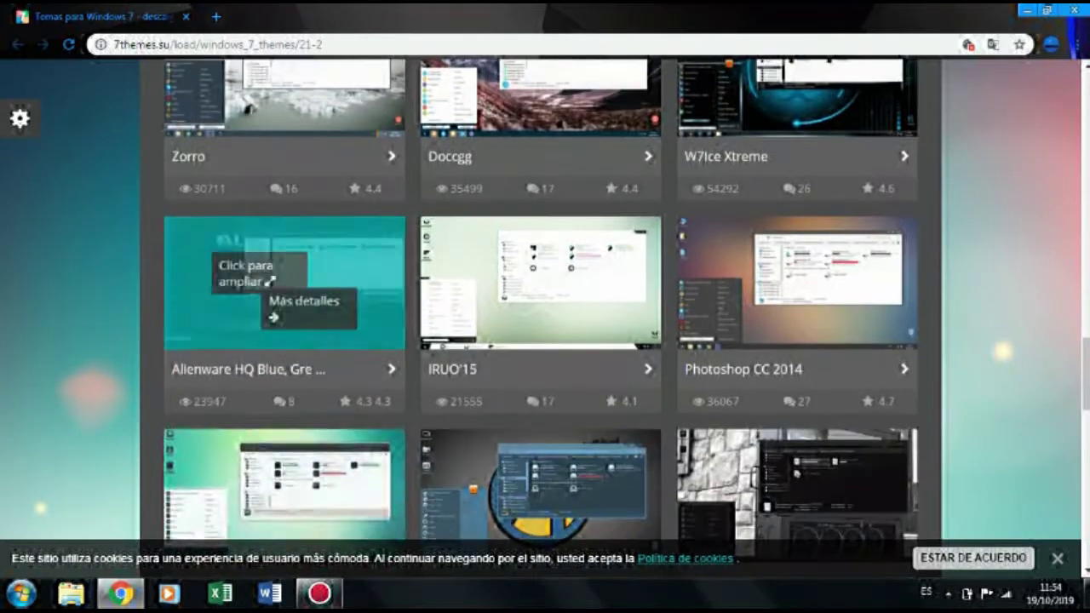
{"action": "scroll", "coordinate": [796, 362], "scroll_direction": "down", "scroll_amount": 3}
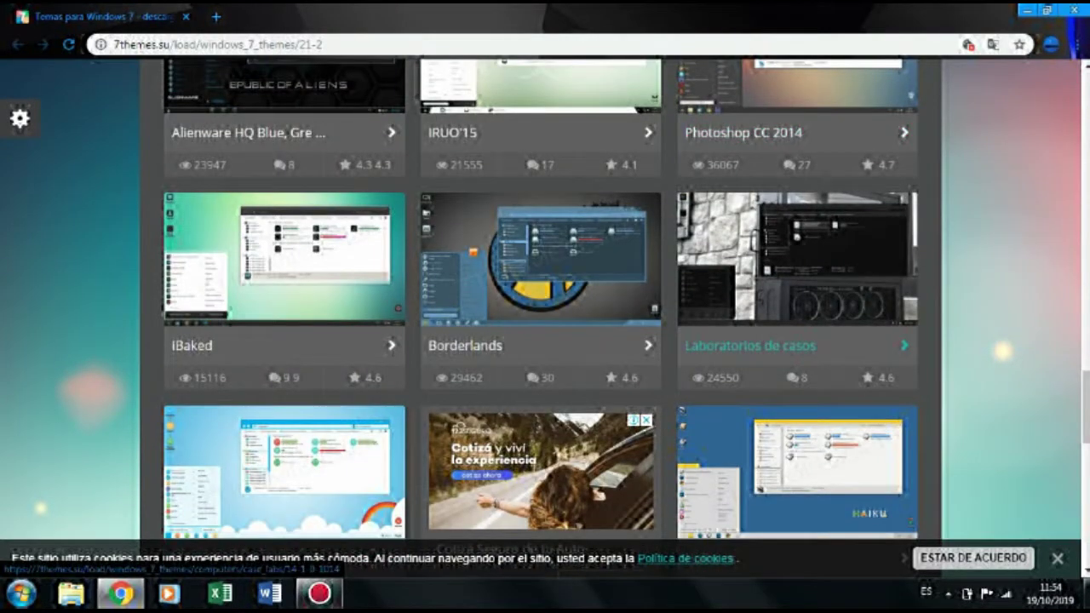
{"action": "scroll", "coordinate": [796, 362], "scroll_direction": "up", "scroll_amount": 4}
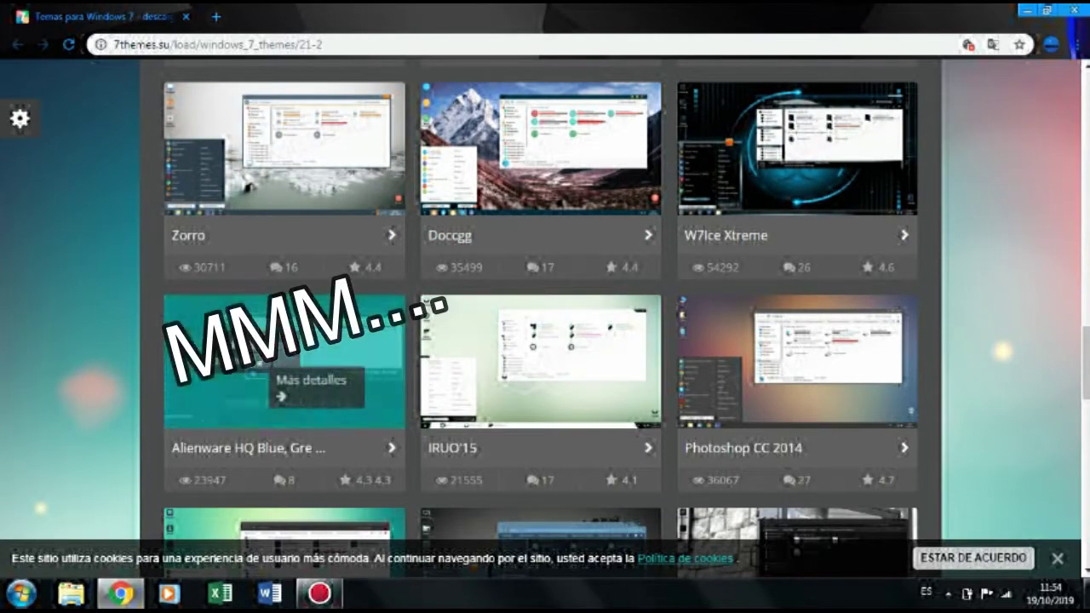
{"action": "scroll", "coordinate": [256, 307], "scroll_direction": "down", "scroll_amount": 6}
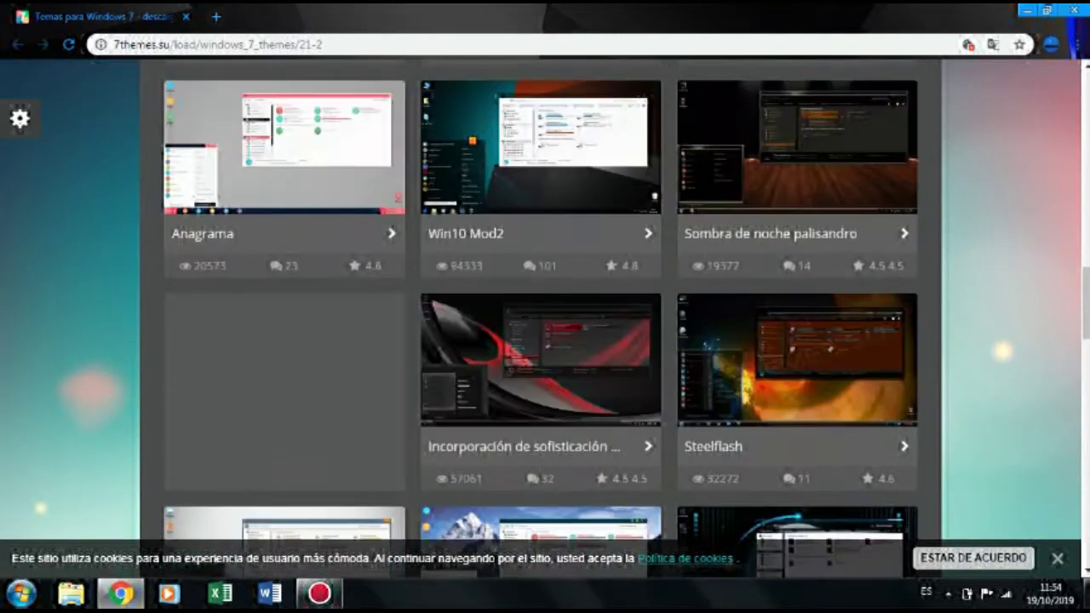
{"action": "scroll", "coordinate": [281, 281], "scroll_direction": "up", "scroll_amount": 5}
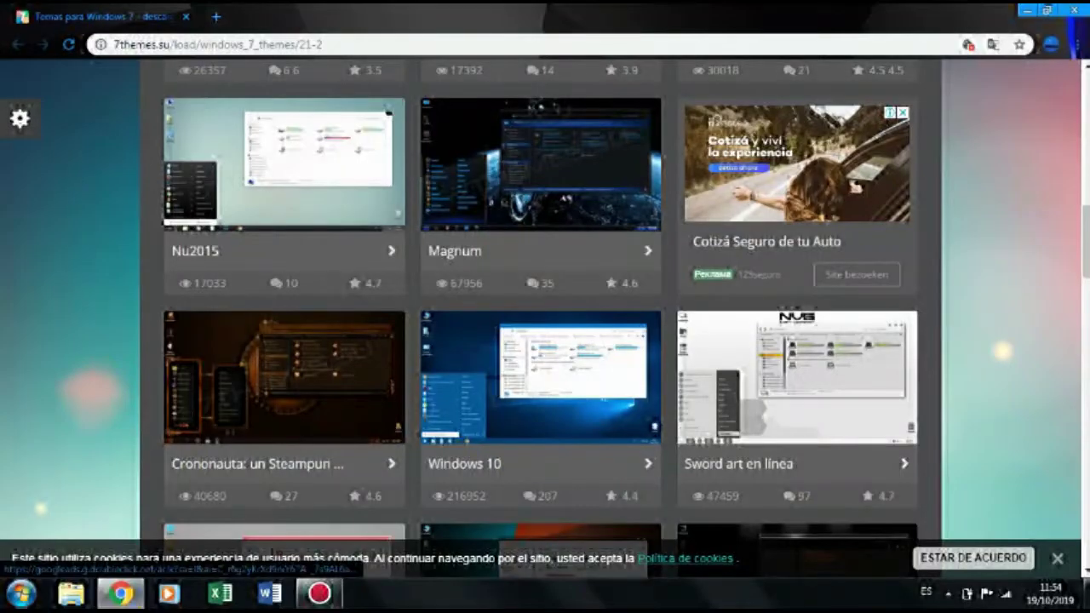
{"action": "mouse_move", "coordinate": [540, 379]}
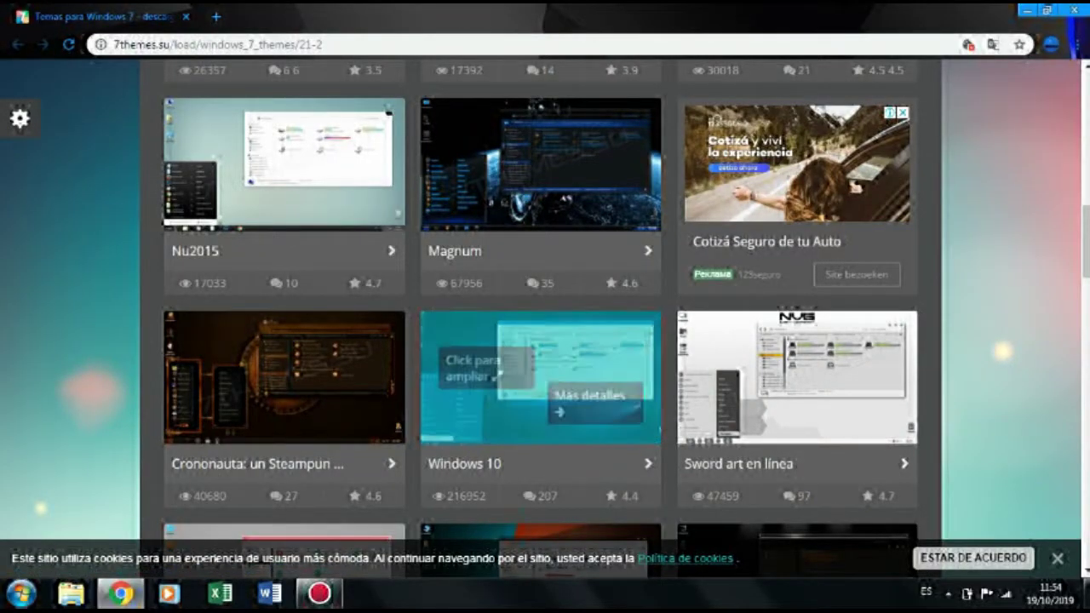
- Open the detail page of the Alienware HQ Blue, Green, Red theme in the gallery
{"action": "scroll", "coordinate": [541, 340], "scroll_direction": "down", "scroll_amount": 6}
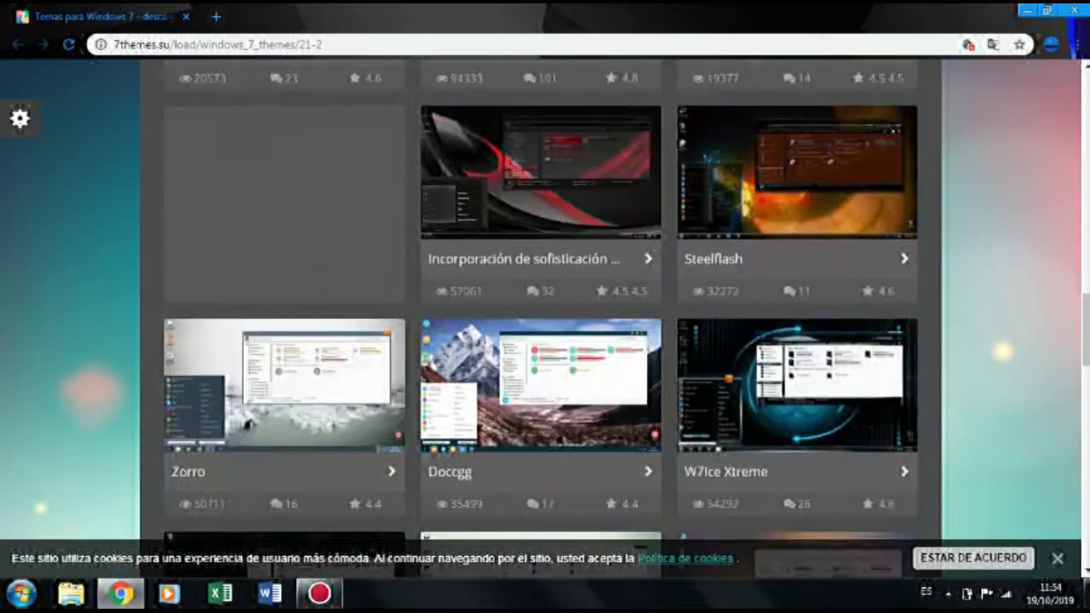
{"action": "scroll", "coordinate": [540, 281], "scroll_direction": "down", "scroll_amount": 1}
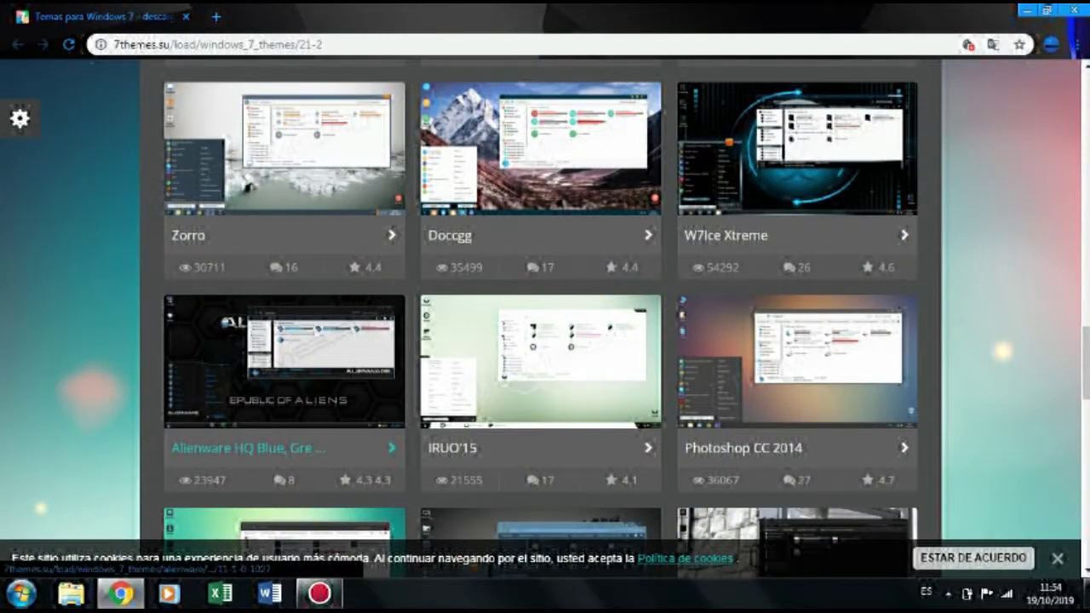
{"action": "mouse_move", "coordinate": [283, 366]}
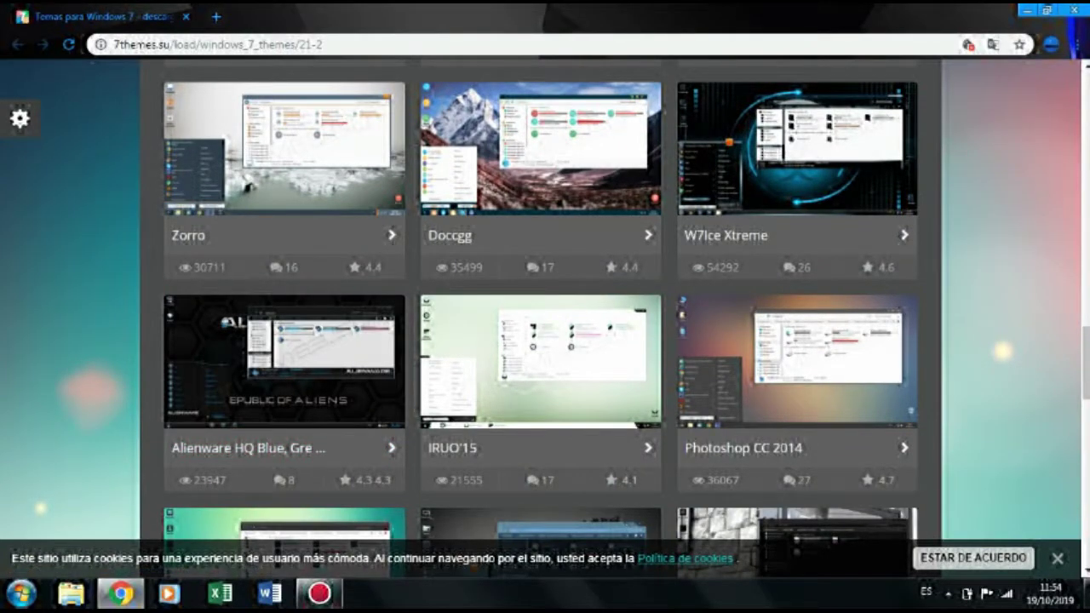
{"action": "left_click", "coordinate": [281, 381]}
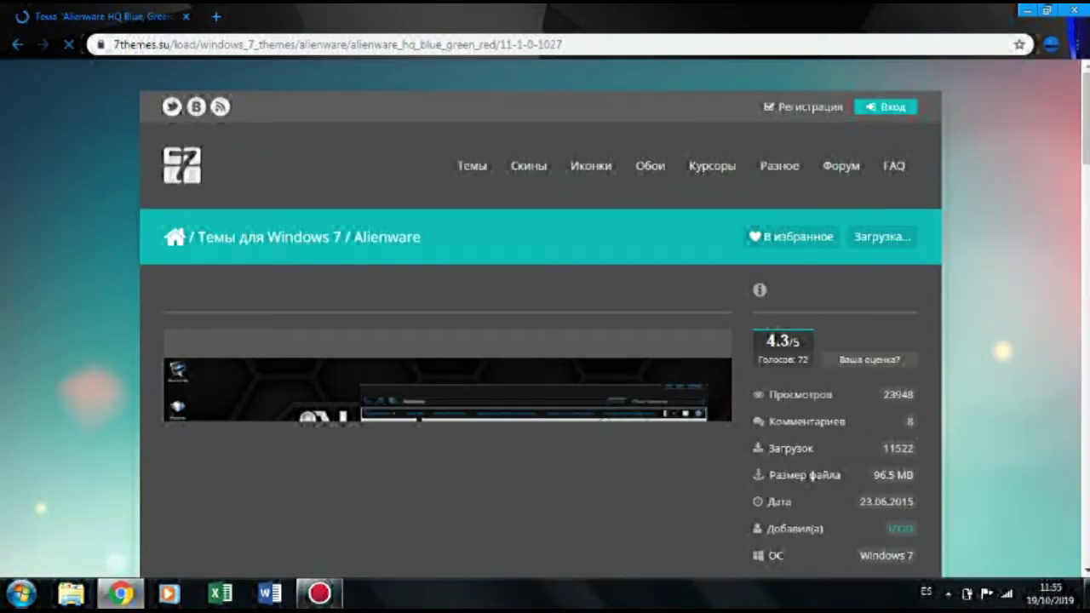
- Check the Alienware theme page for the browser's option to translate it into Spanish
{"action": "scroll", "coordinate": [449, 315], "scroll_direction": "down", "scroll_amount": 5}
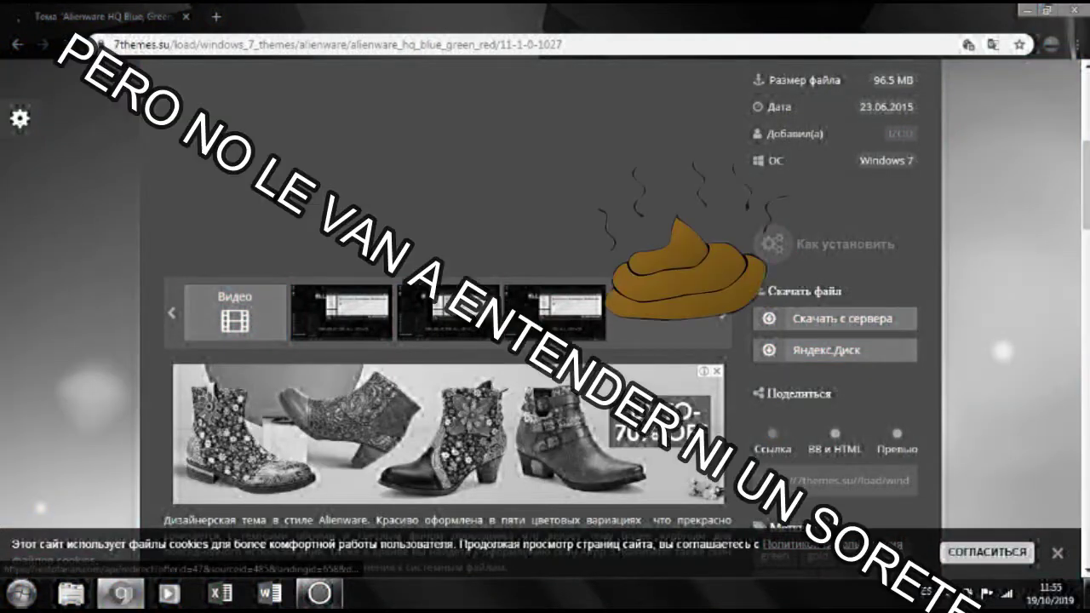
{"action": "scroll", "coordinate": [545, 315], "scroll_direction": "up", "scroll_amount": 2}
{"action": "right_click", "coordinate": [827, 277]}
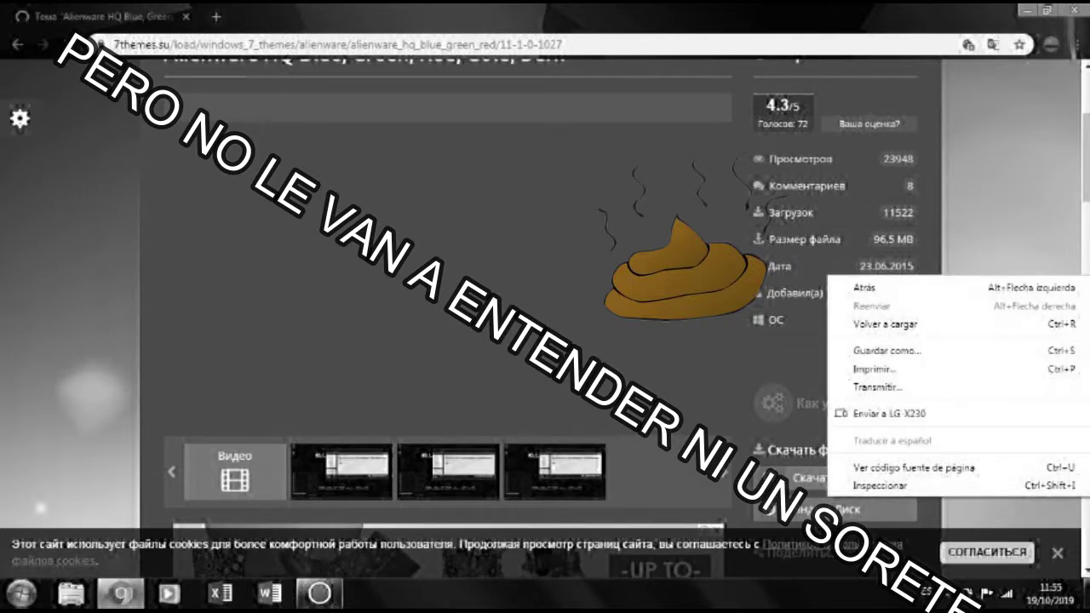
{"action": "key", "text": "Escape"}
{"action": "scroll", "coordinate": [540, 315], "scroll_direction": "up", "scroll_amount": 1}
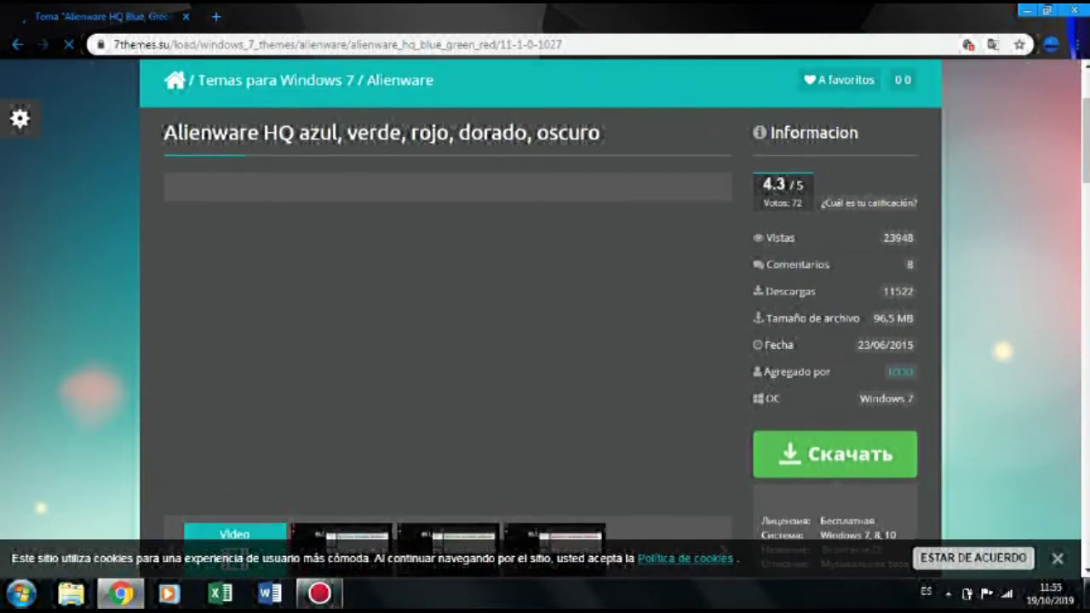
{"action": "right_click", "coordinate": [684, 130]}
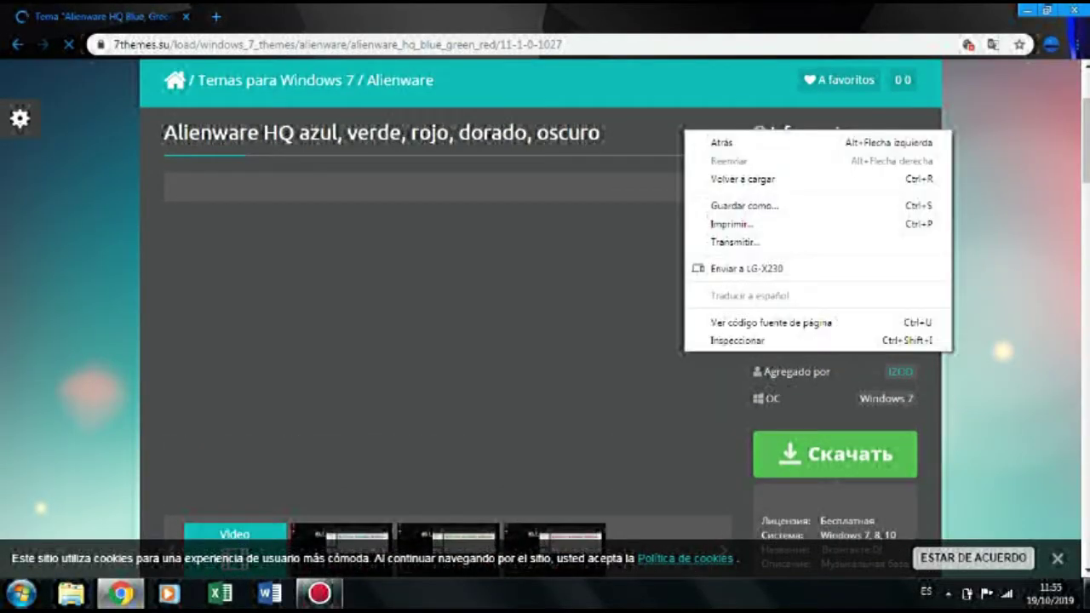
{"action": "key", "text": "Escape"}
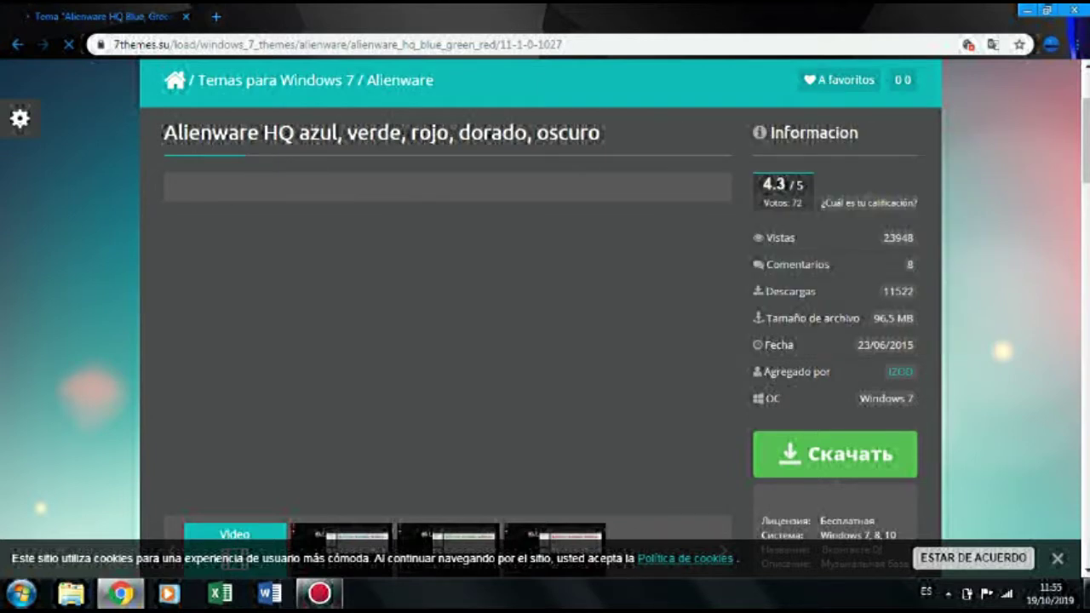
{"action": "right_click", "coordinate": [679, 143]}
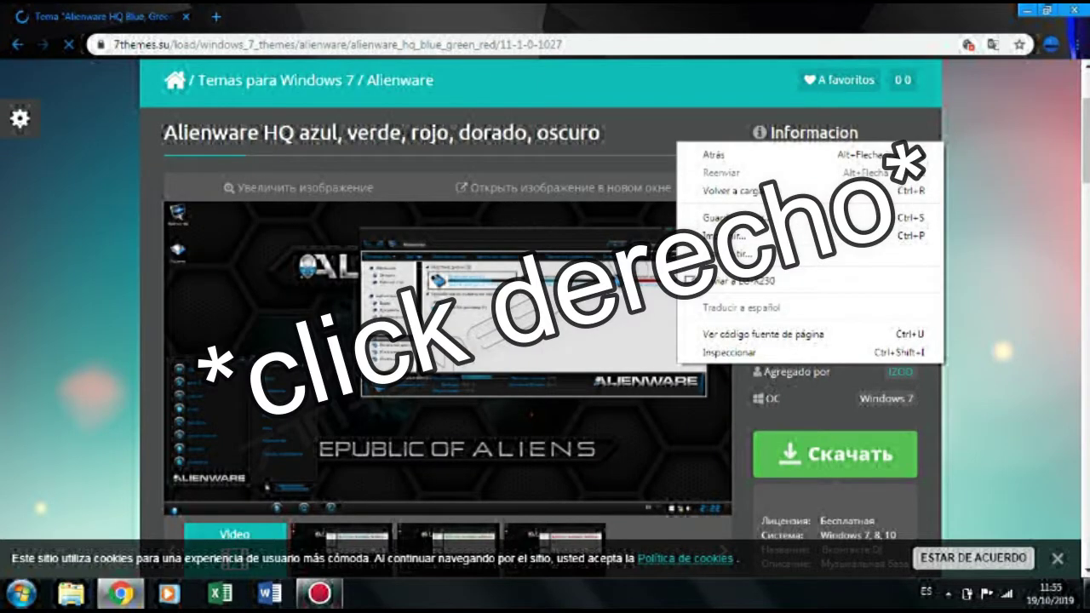
{"action": "key", "text": "Escape"}
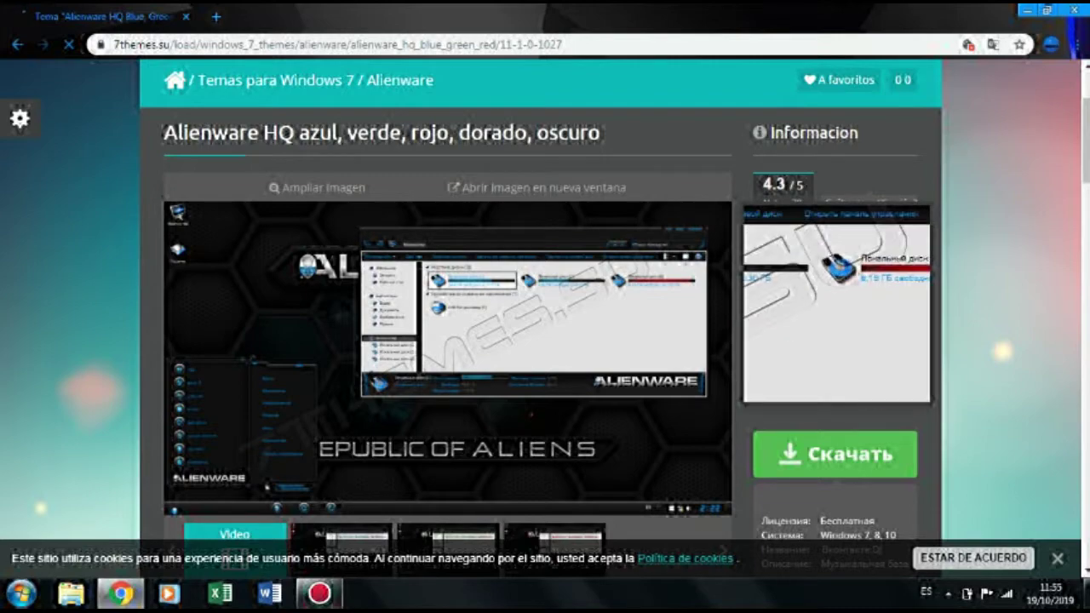
- Review the Alienware theme's preview image, description, download links and related themes
{"action": "scroll", "coordinate": [541, 340], "scroll_direction": "down", "scroll_amount": 2}
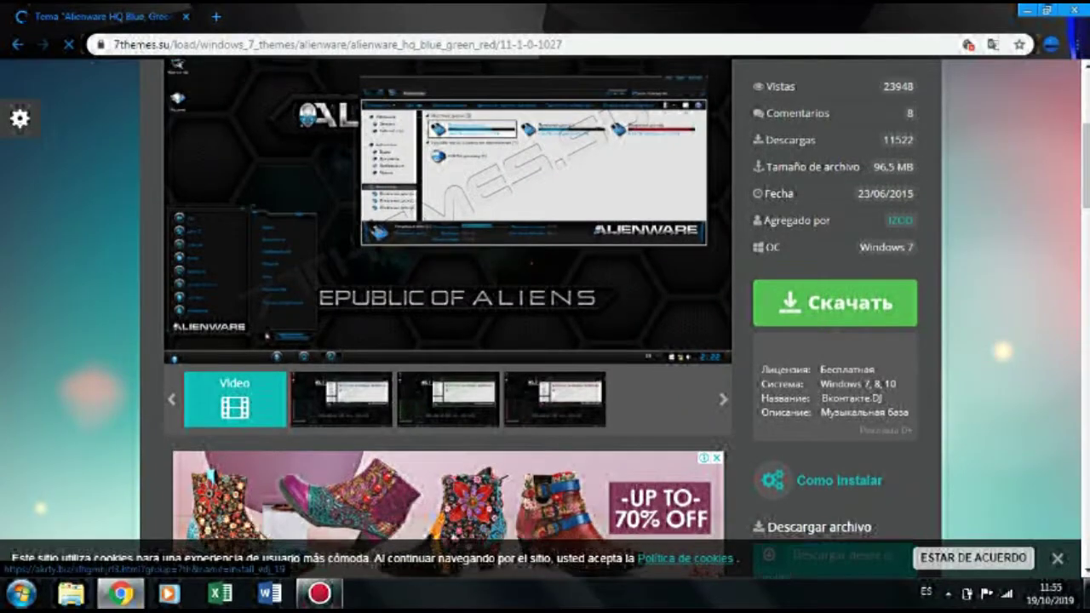
{"action": "scroll", "coordinate": [830, 387], "scroll_direction": "up", "scroll_amount": 2}
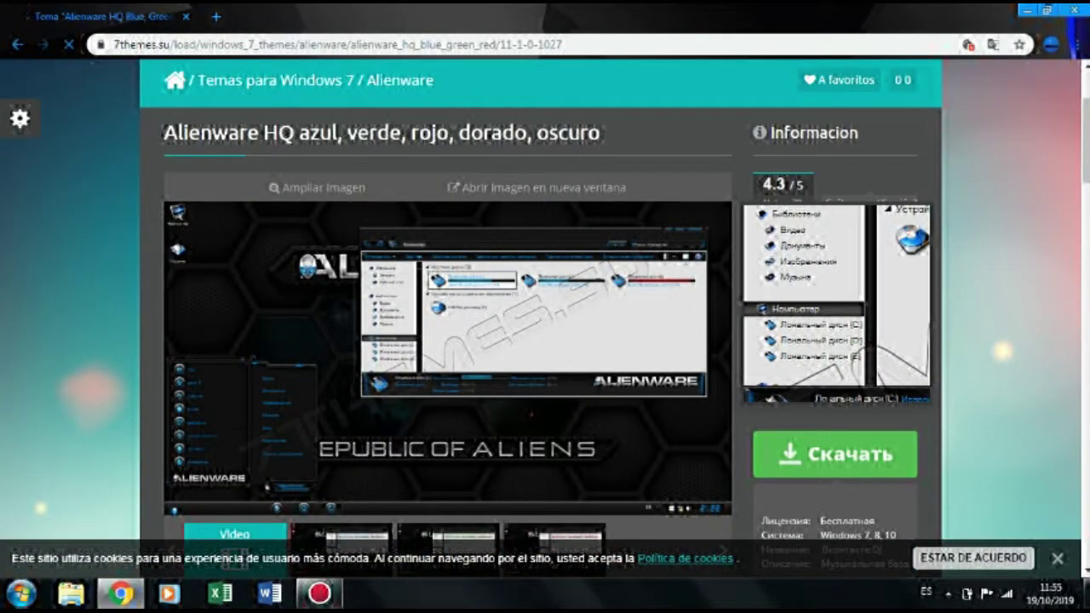
{"action": "scroll", "coordinate": [830, 387], "scroll_direction": "down", "scroll_amount": 3}
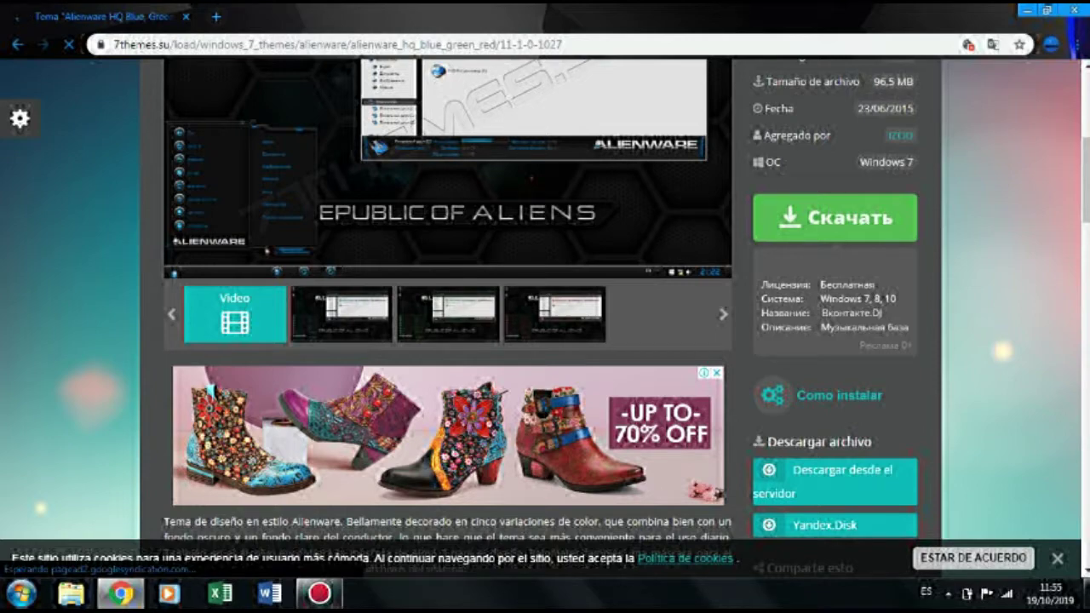
{"action": "scroll", "coordinate": [540, 298], "scroll_direction": "down", "scroll_amount": 8}
{"action": "scroll", "coordinate": [541, 298], "scroll_direction": "up", "scroll_amount": 4}
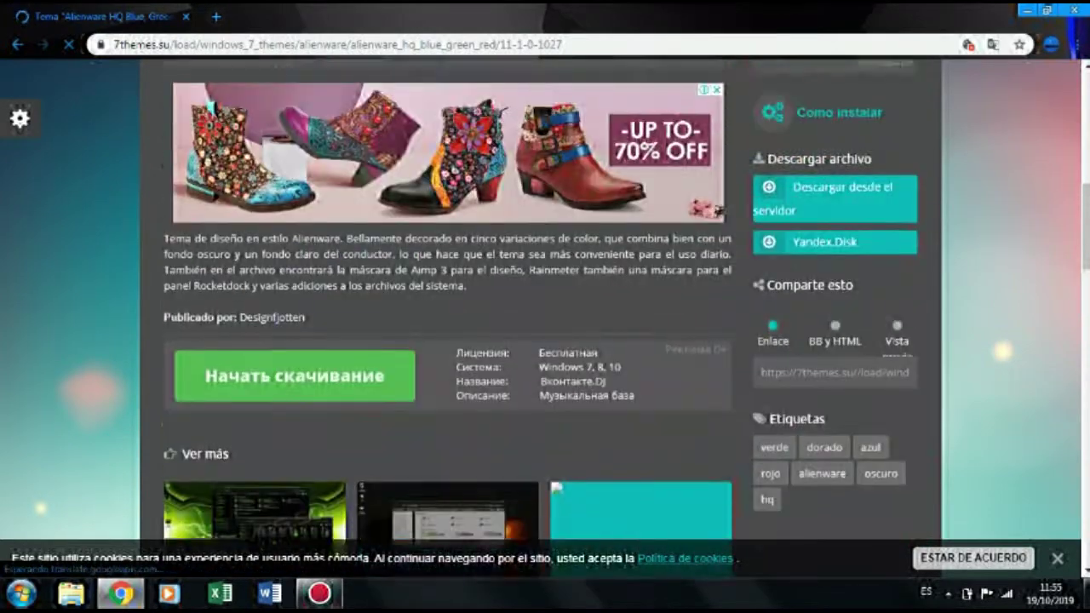
{"action": "scroll", "coordinate": [448, 315], "scroll_direction": "down", "scroll_amount": 3}
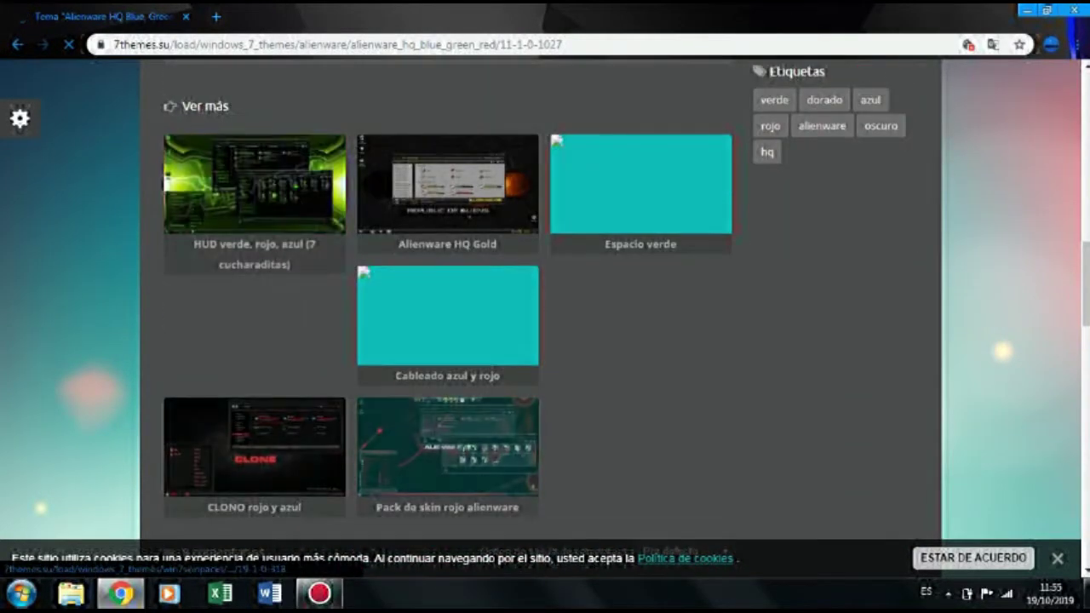
- Download the theme archive Alienware HQ.rar from the site's server rather than from Yandex.Disk
{"action": "scroll", "coordinate": [448, 314], "scroll_direction": "up", "scroll_amount": 6}
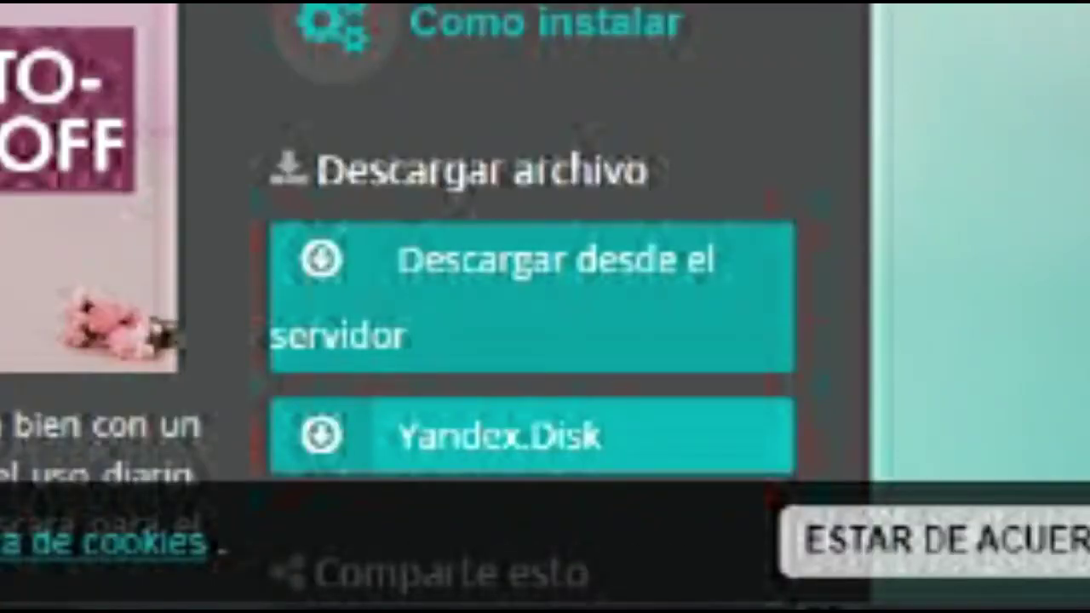
{"action": "left_click", "coordinate": [532, 297]}
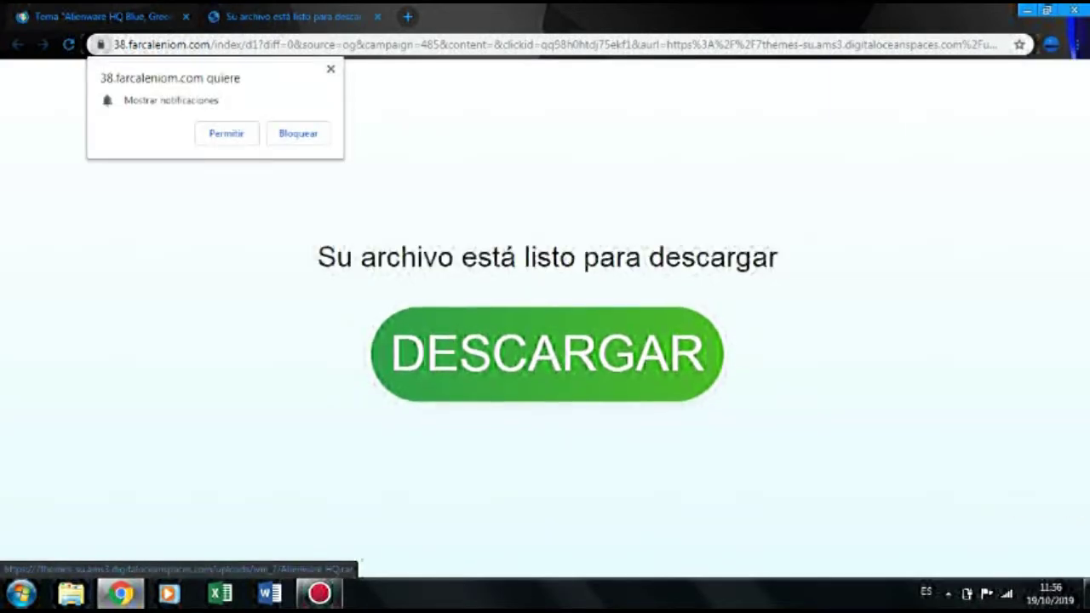
{"action": "left_click", "coordinate": [547, 356]}
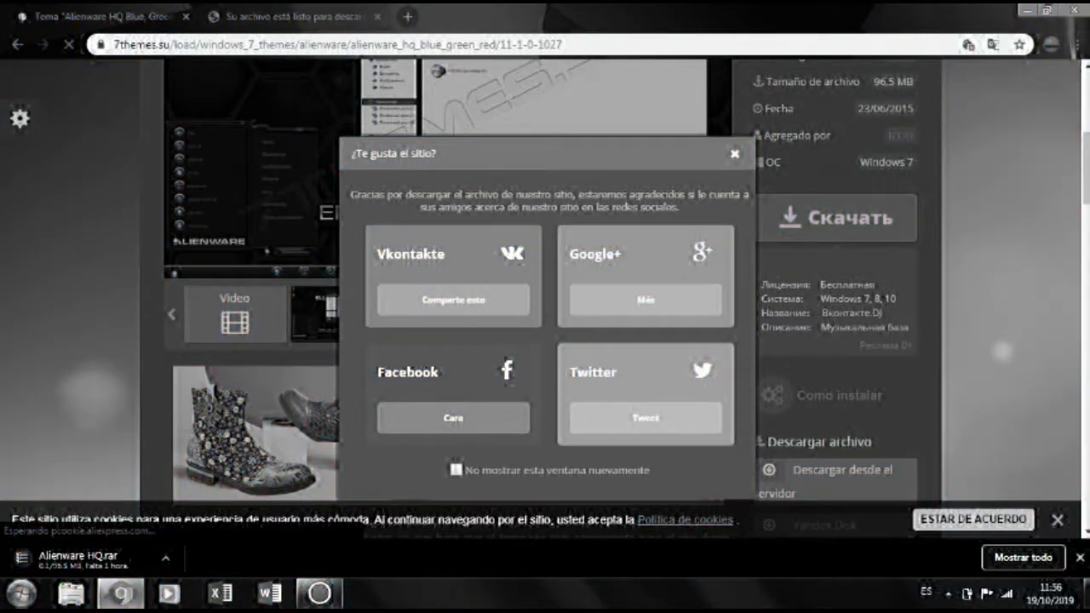
- Look over the theme page and the separate download page while Alienware HQ.rar downloads
{"action": "key", "text": "ctrl+Tab"}
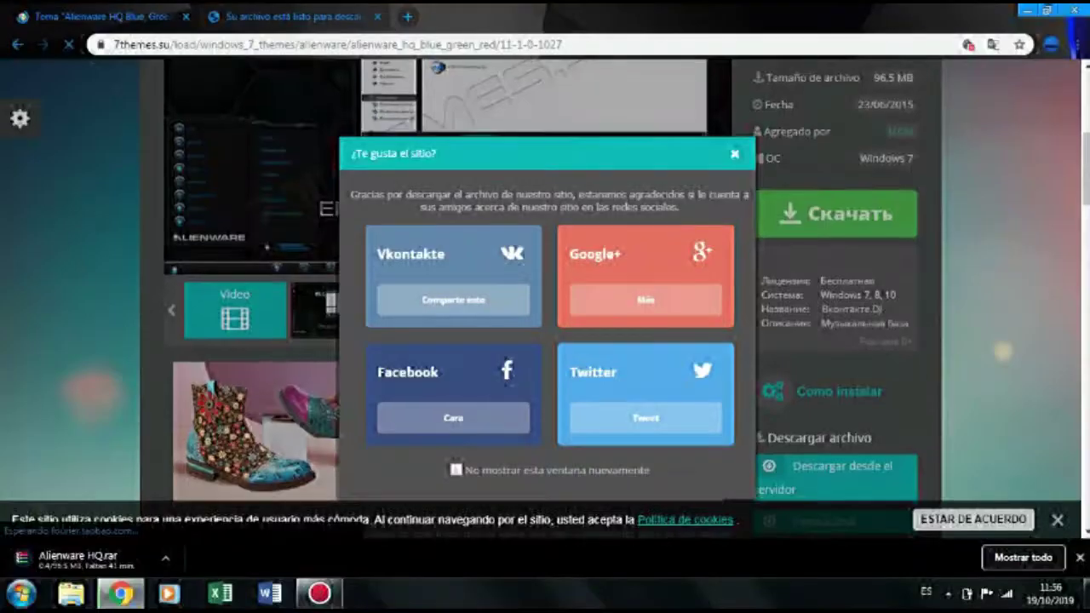
{"action": "scroll", "coordinate": [545, 298], "scroll_direction": "down", "scroll_amount": 3}
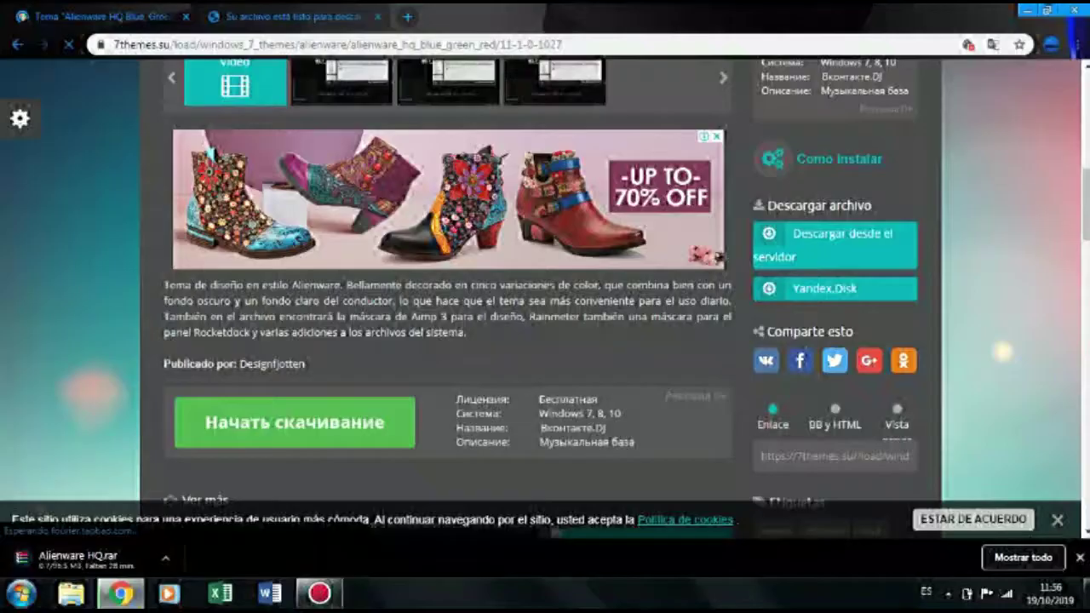
{"action": "scroll", "coordinate": [532, 289], "scroll_direction": "up", "scroll_amount": 4}
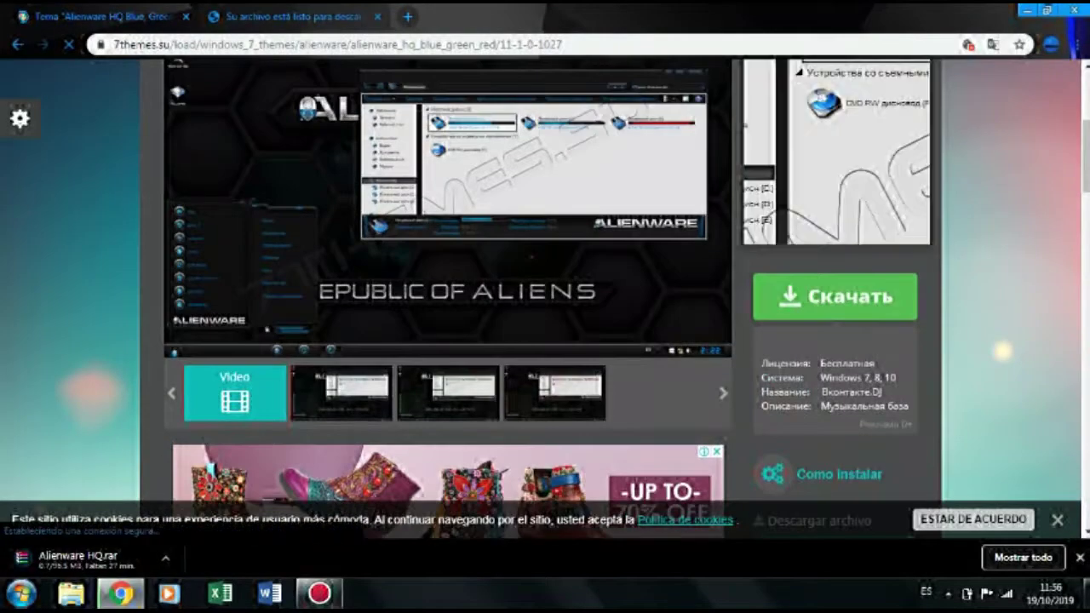
{"action": "key", "text": "ctrl+Tab"}
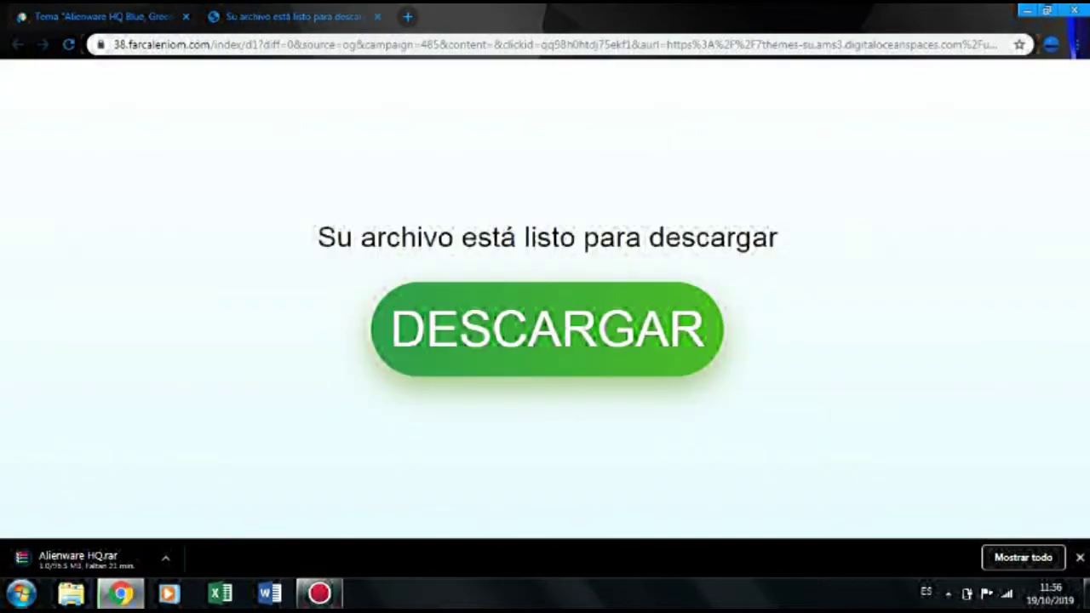
{"action": "key", "text": "ctrl+Tab"}
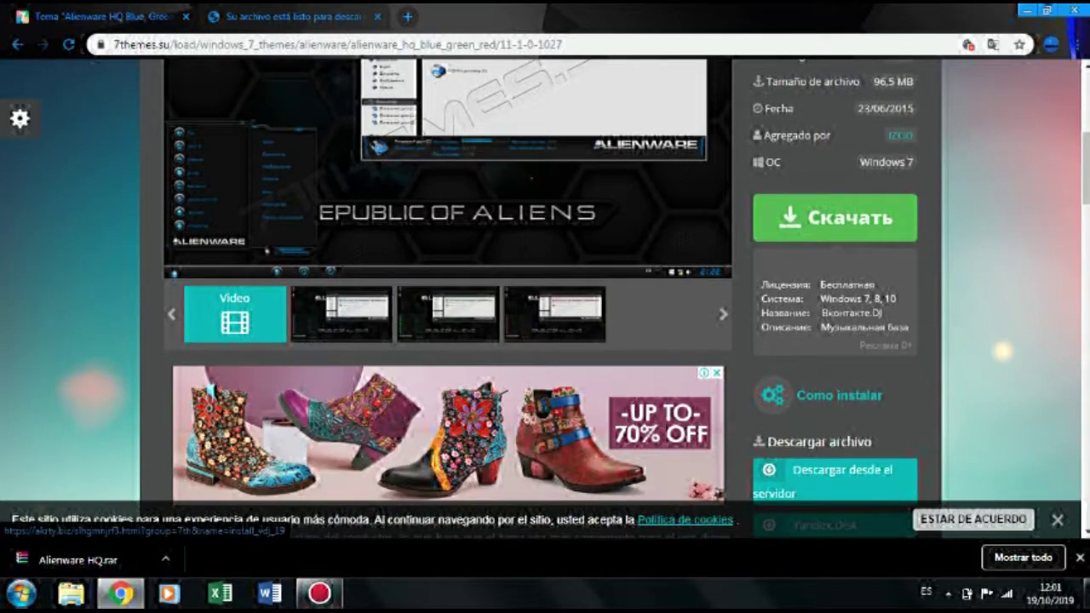
- Reveal the desktop and place the Alienware HQ archive beside the Action! shortcut
{"action": "scroll", "coordinate": [447, 281], "scroll_direction": "down", "scroll_amount": 2}
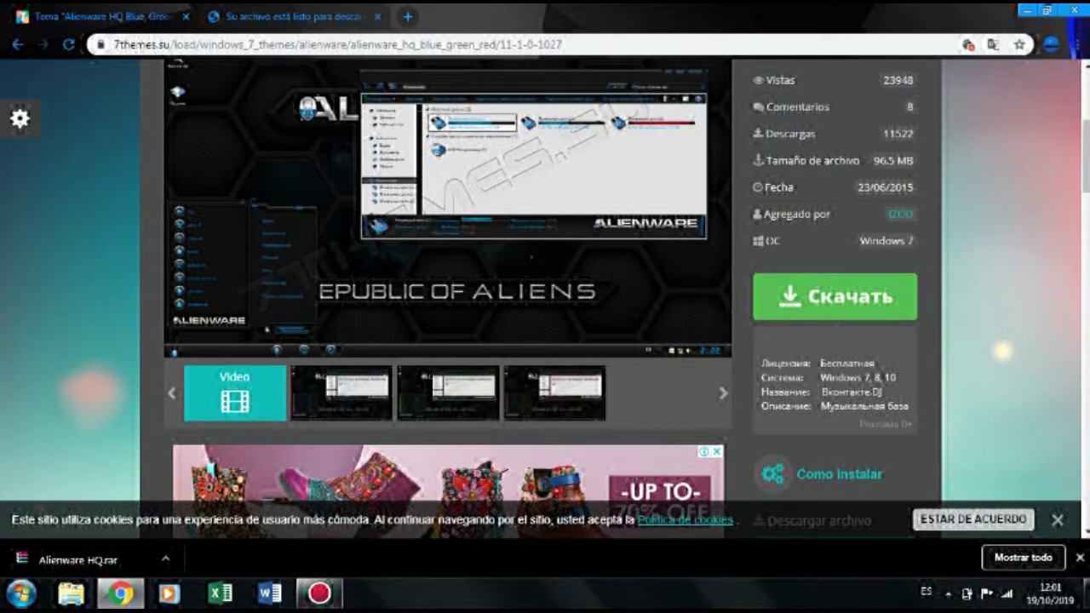
{"action": "left_click", "coordinate": [1047, 10]}
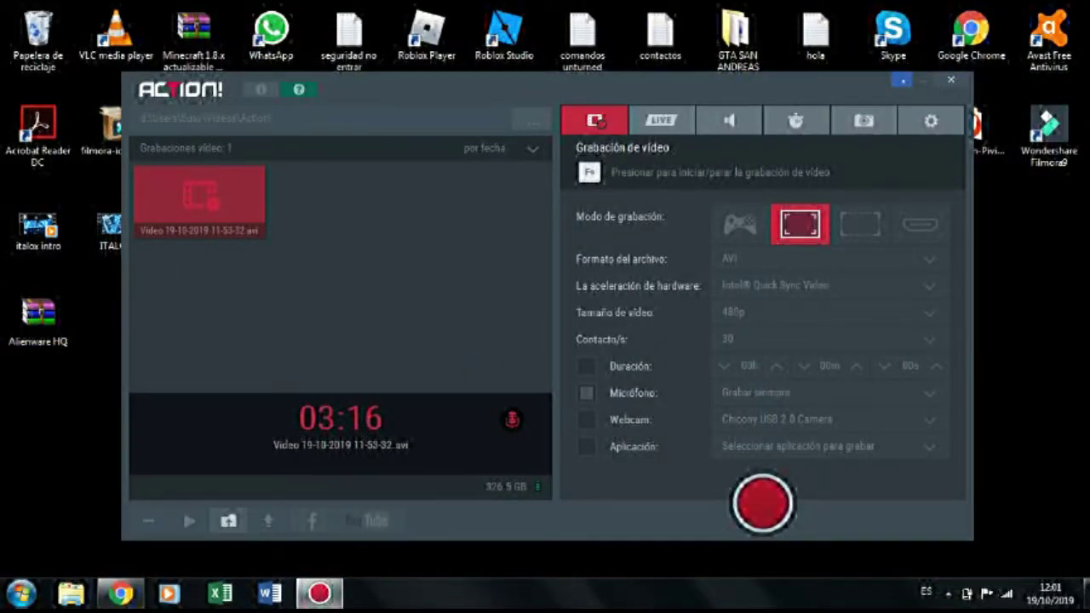
{"action": "left_click", "coordinate": [902, 79]}
{"action": "left_click_drag", "start_coordinate": [38, 315], "coordinate": [349, 223]}
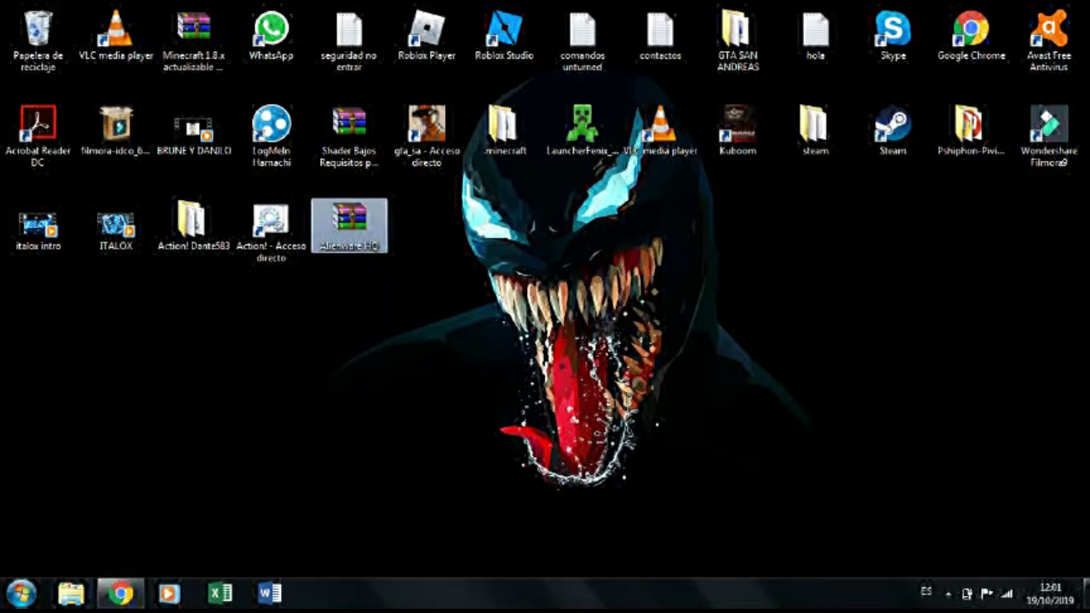
- Try to extract the Alienware HQ archive directly onto the desktop
{"action": "right_click", "coordinate": [351, 223]}
{"action": "left_click", "coordinate": [403, 286]}
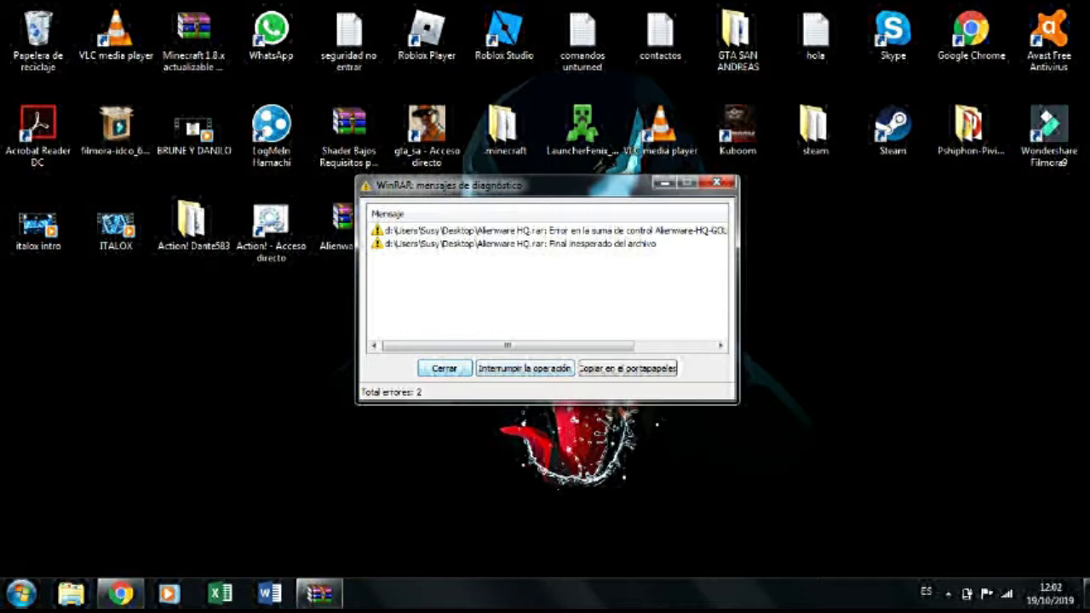
{"action": "key", "text": "Return"}
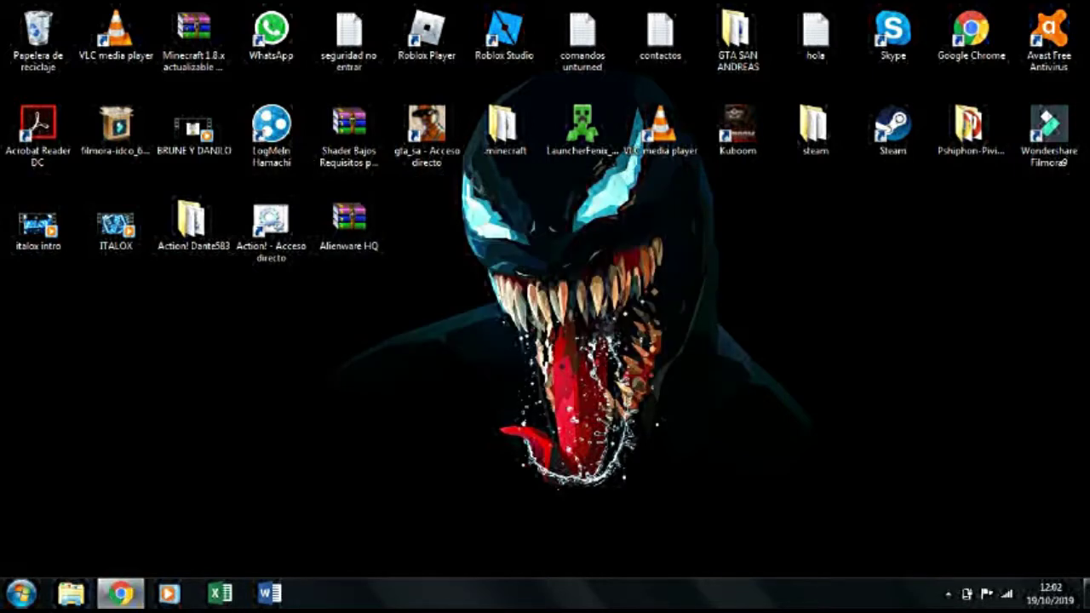
- Open the Alienware HQ archive in WinRAR to inspect the file it contains, and close it
{"action": "left_click", "coordinate": [349, 224]}
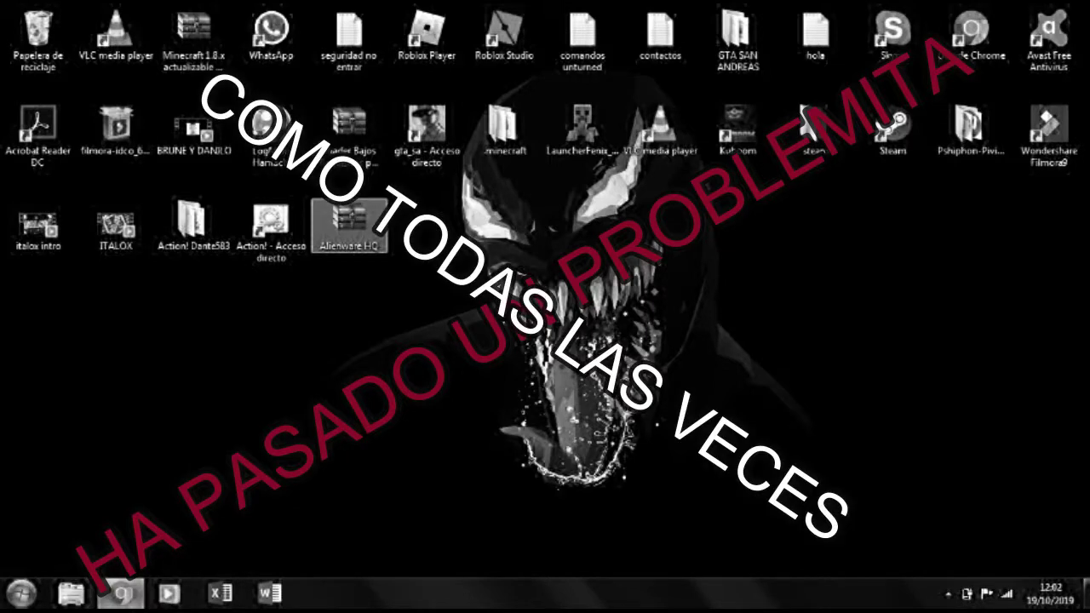
{"action": "right_click", "coordinate": [348, 228]}
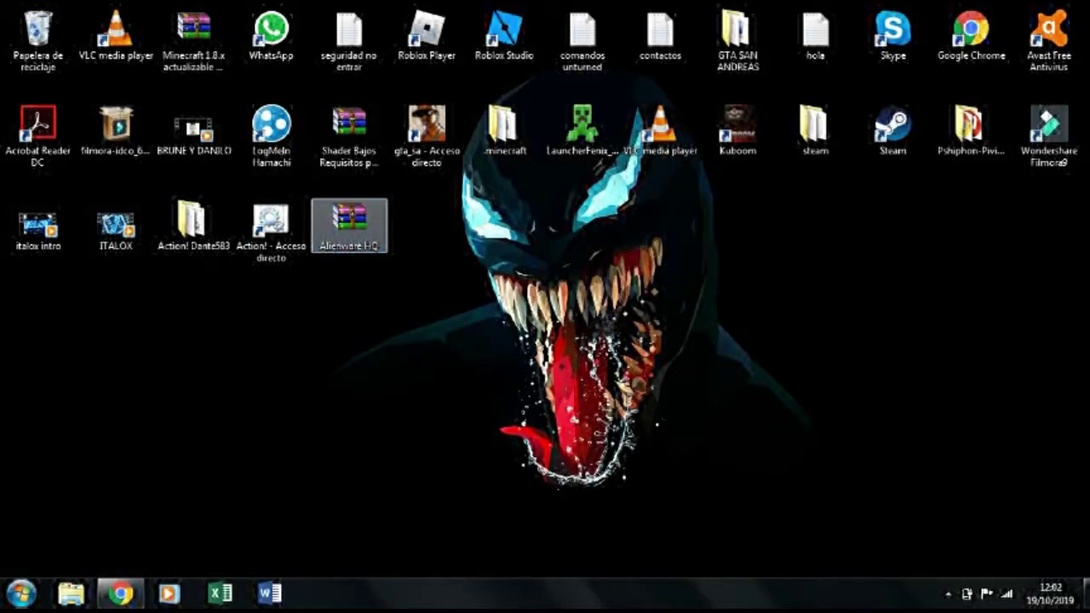
{"action": "double_click", "coordinate": [347, 233]}
{"action": "left_click", "coordinate": [393, 52]}
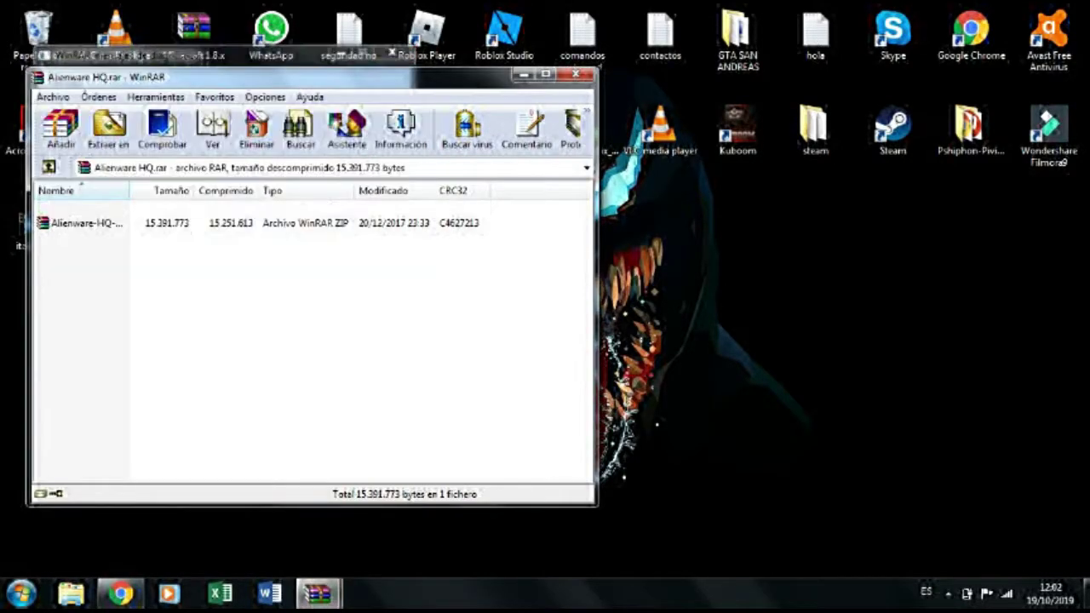
{"action": "left_click", "coordinate": [87, 223]}
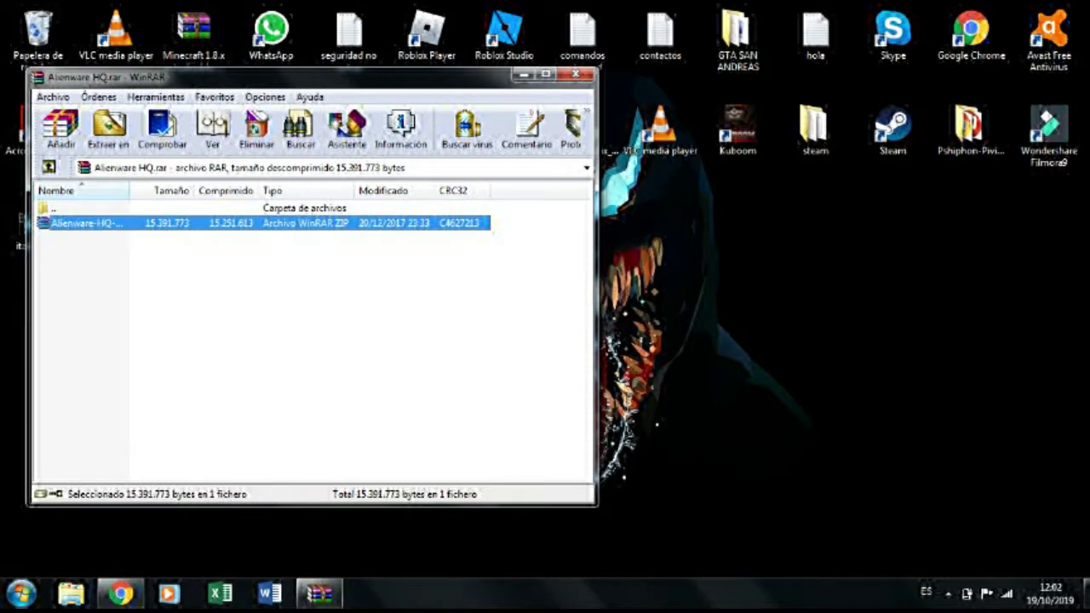
{"action": "left_click", "coordinate": [575, 74]}
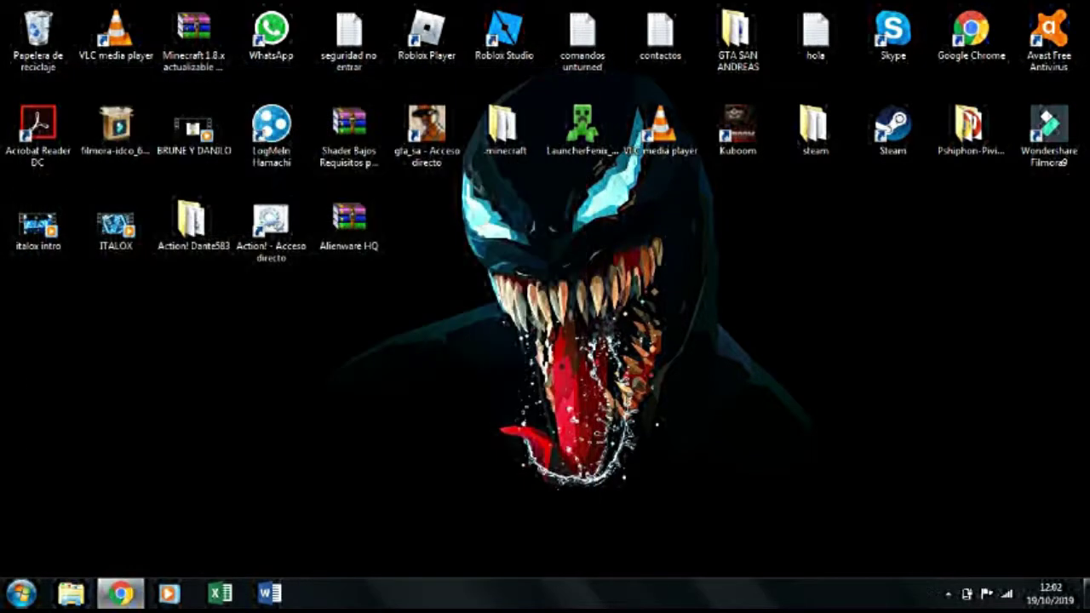
{"action": "right_click", "coordinate": [347, 242]}
{"action": "left_click", "coordinate": [408, 282]}
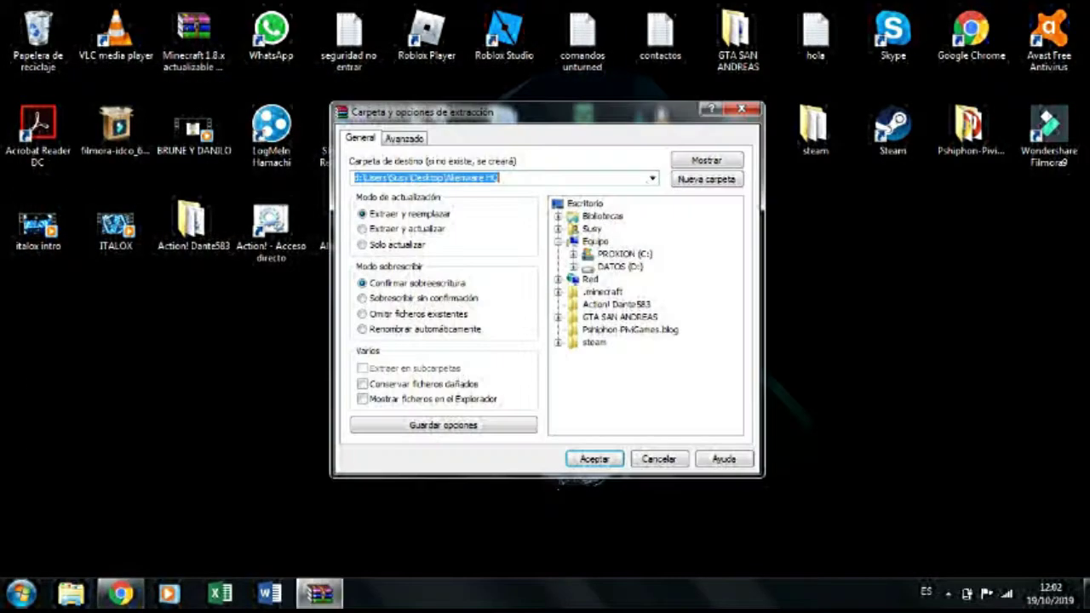
{"action": "left_click", "coordinate": [742, 109]}
- Retry extracting Alienware HQ into its current desktop location and close the diagnostic messages
{"action": "right_click", "coordinate": [358, 228]}
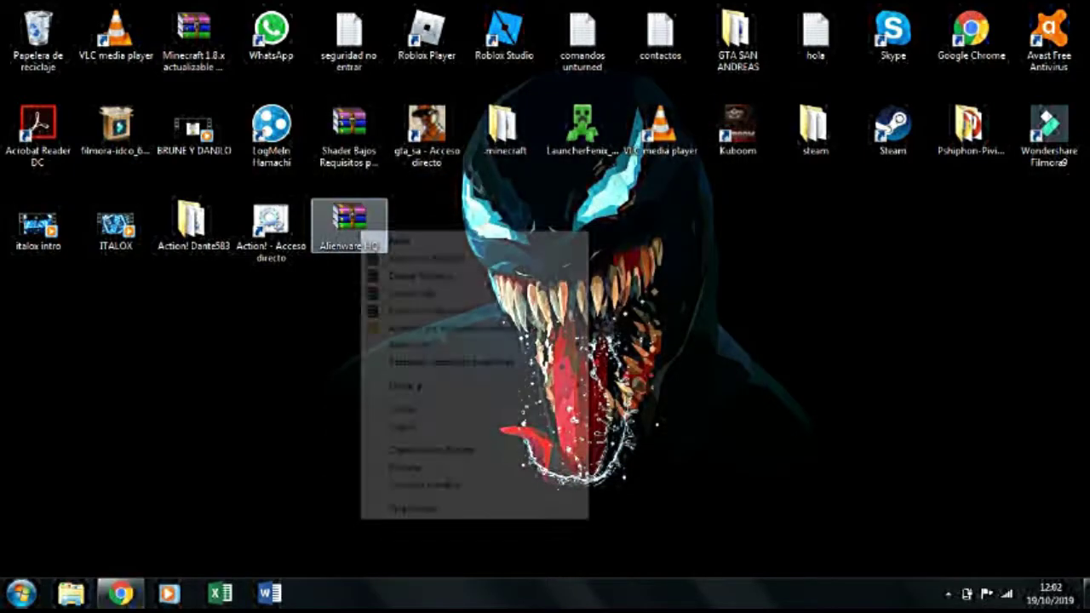
{"action": "left_click", "coordinate": [413, 292]}
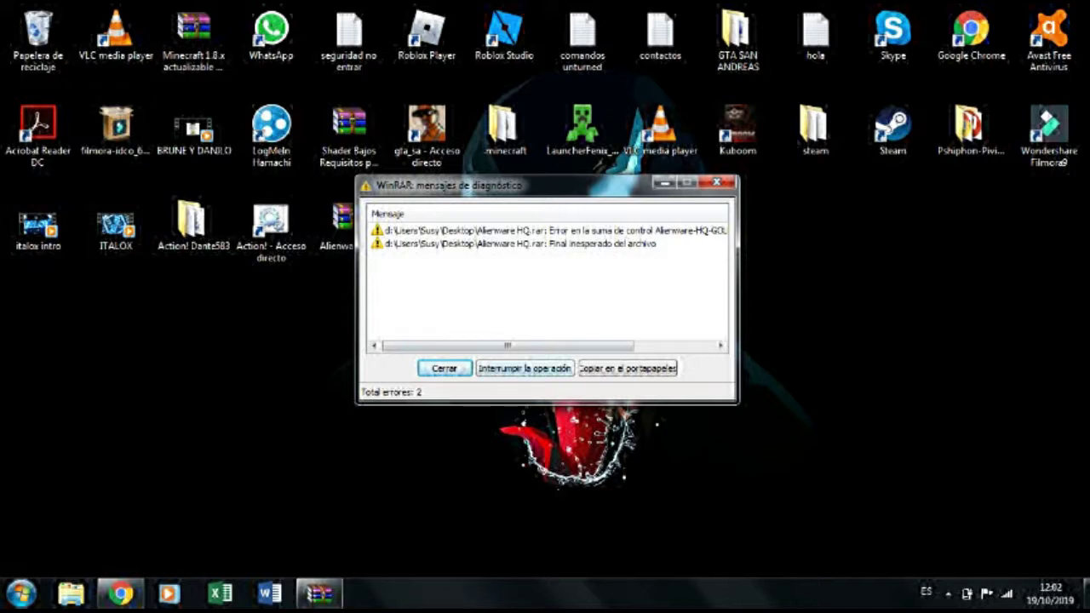
{"action": "key", "text": "Tab"}
{"action": "left_click", "coordinate": [443, 368]}
- Delete the Alienware HQ archive from the desktop and permanently empty the Recycle Bin
{"action": "left_click_drag", "start_coordinate": [347, 220], "coordinate": [183, 224]}
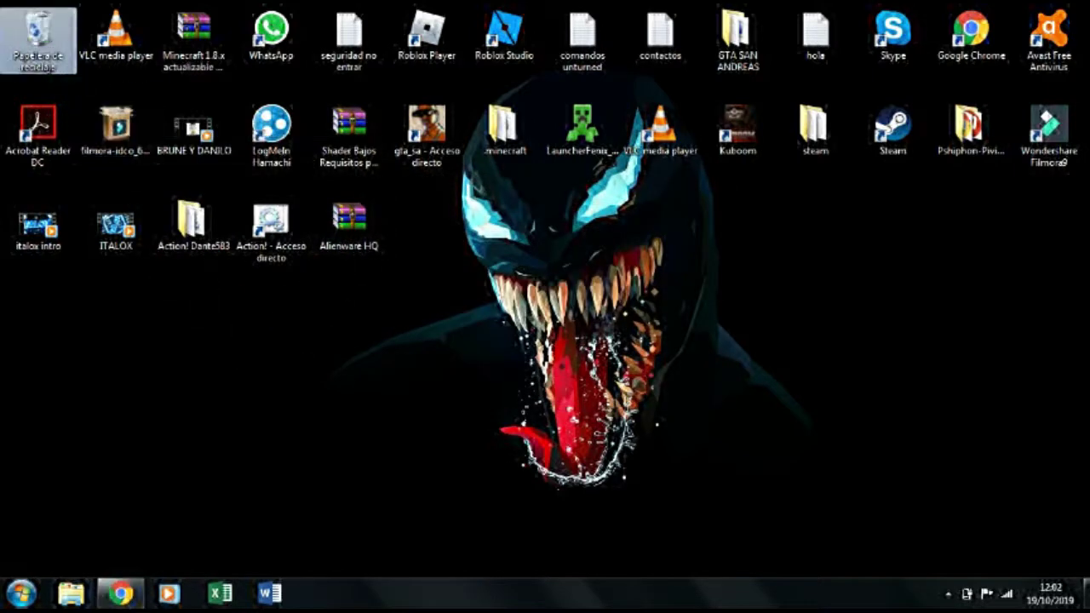
{"action": "right_click", "coordinate": [38, 34]}
{"action": "left_click", "coordinate": [110, 71]}
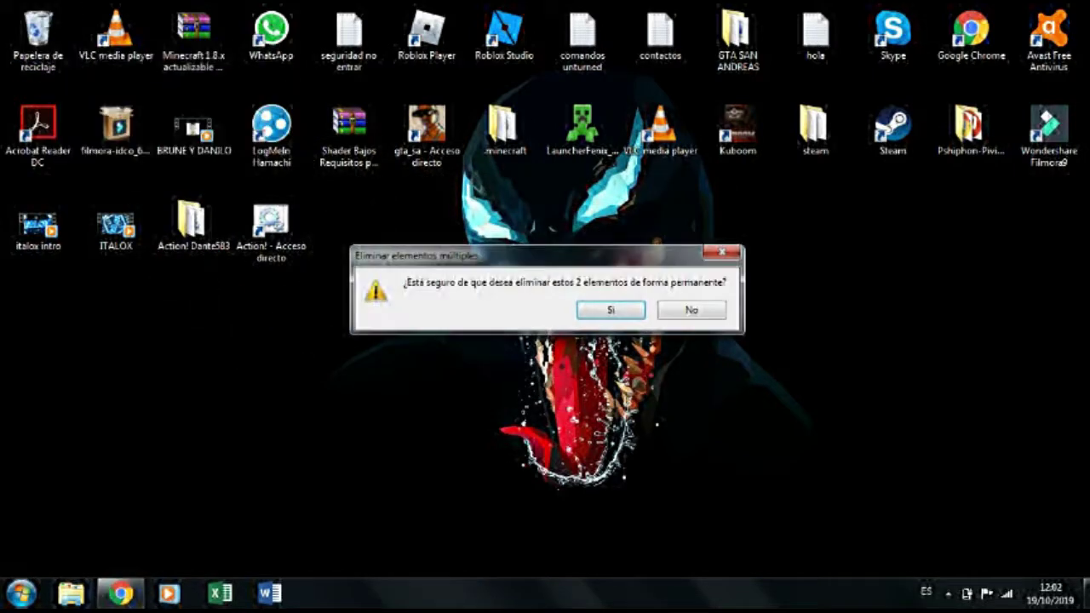
{"action": "key", "text": "Return"}
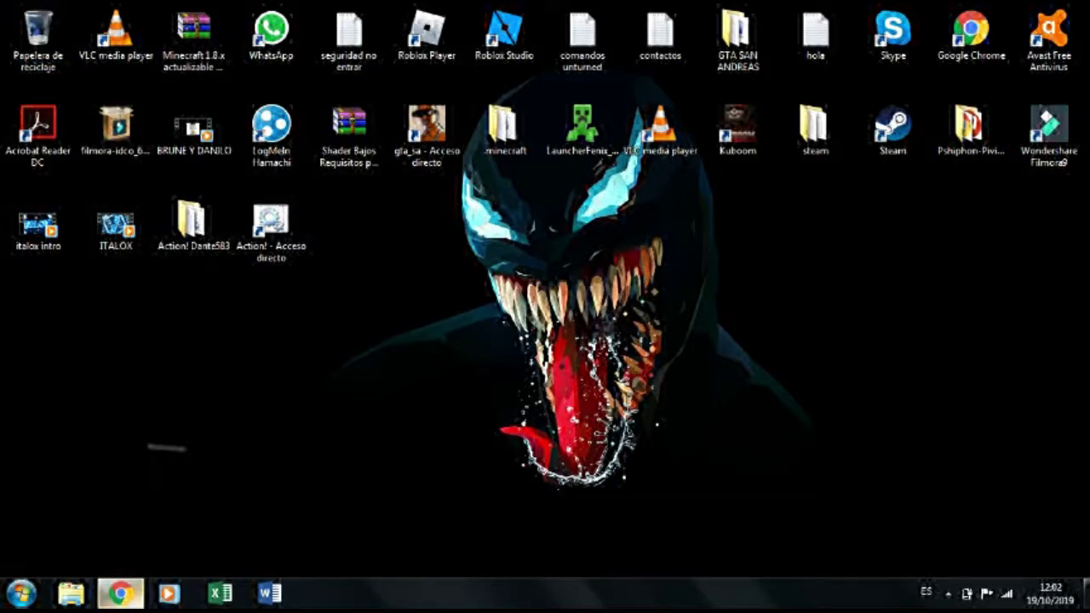
- Switch back to Chrome, maximize its window and dismiss the finished Alienware download
{"action": "left_click", "coordinate": [120, 593]}
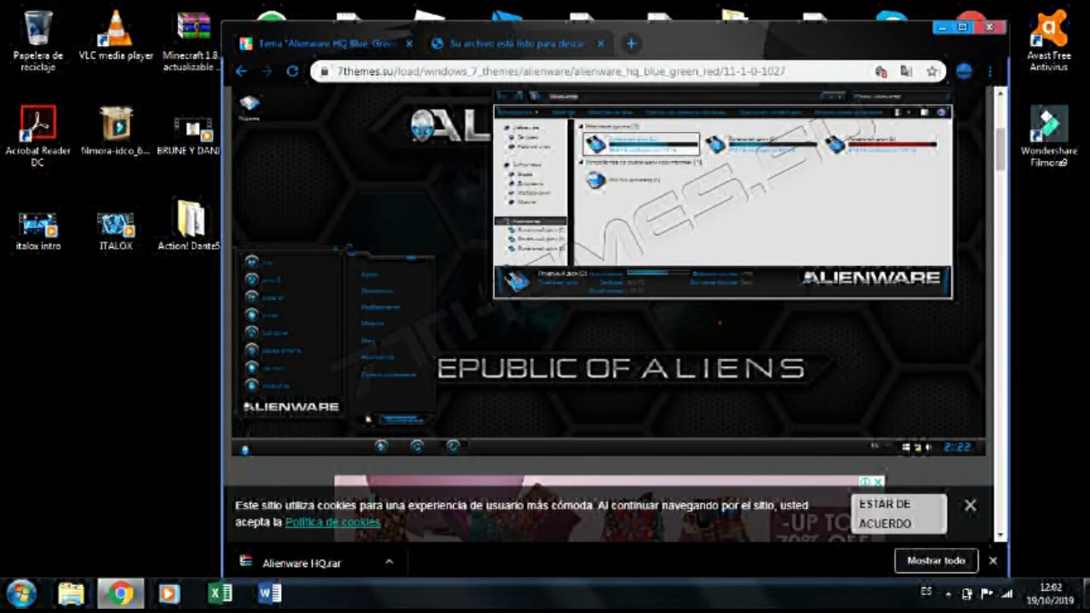
{"action": "left_click", "coordinate": [961, 26]}
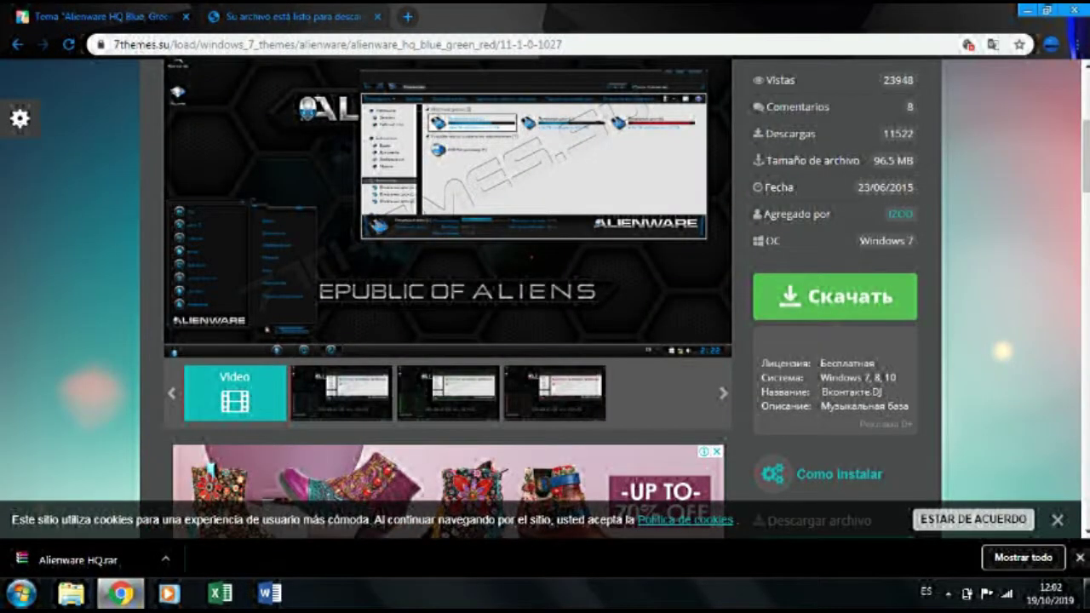
{"action": "left_click", "coordinate": [1078, 557]}
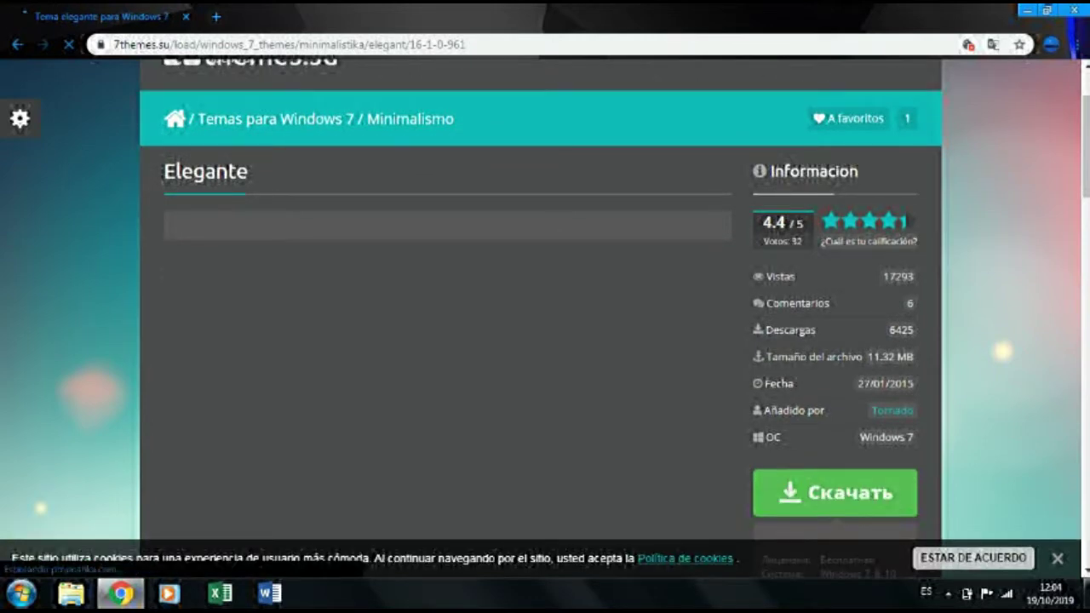
- Download the Elegante theme archive from the site's server, dismissing the request to show notifications
{"action": "scroll", "coordinate": [479, 161], "scroll_direction": "down", "scroll_amount": 2}
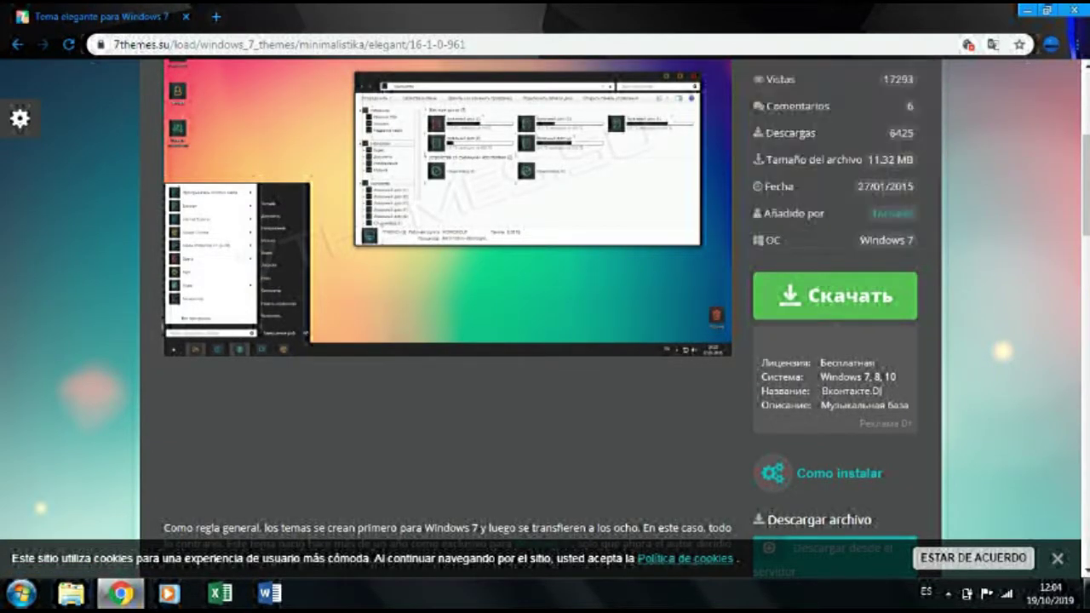
{"action": "scroll", "coordinate": [540, 317], "scroll_direction": "down", "scroll_amount": 2}
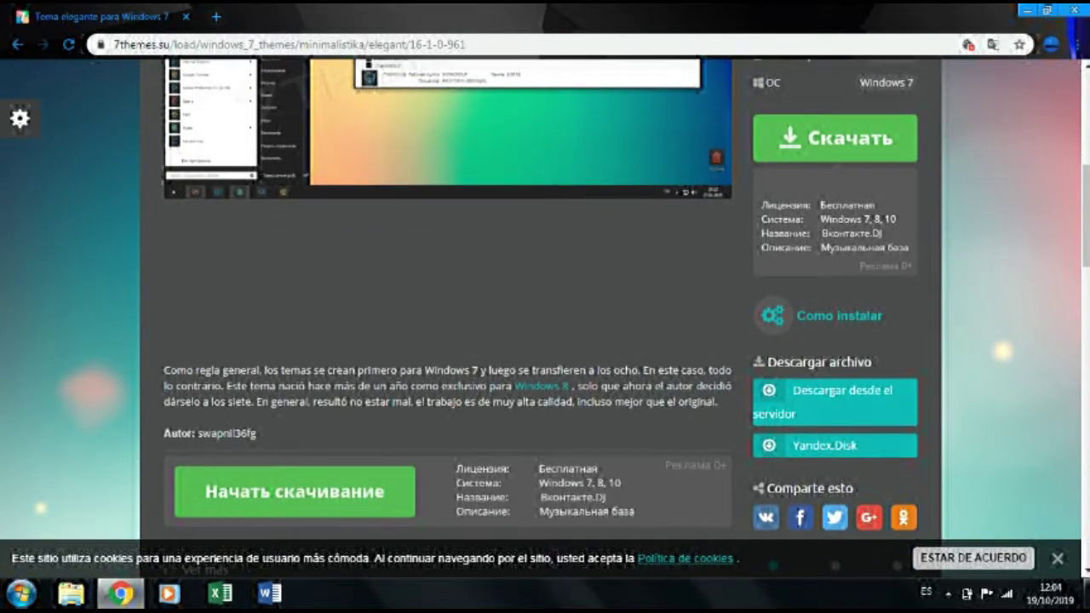
{"action": "left_click", "coordinate": [838, 392]}
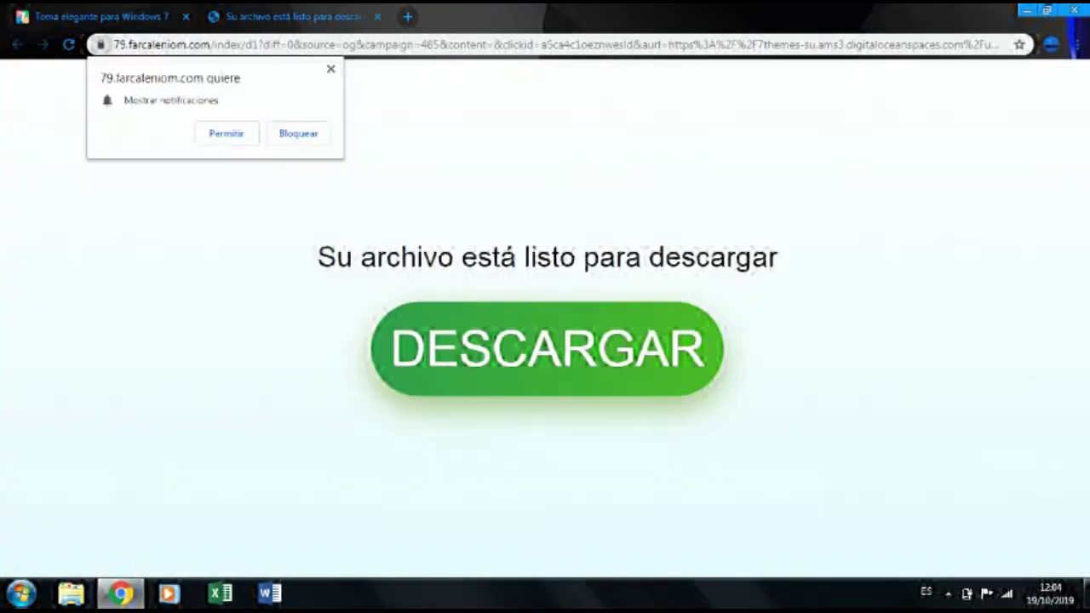
{"action": "key", "text": "Escape"}
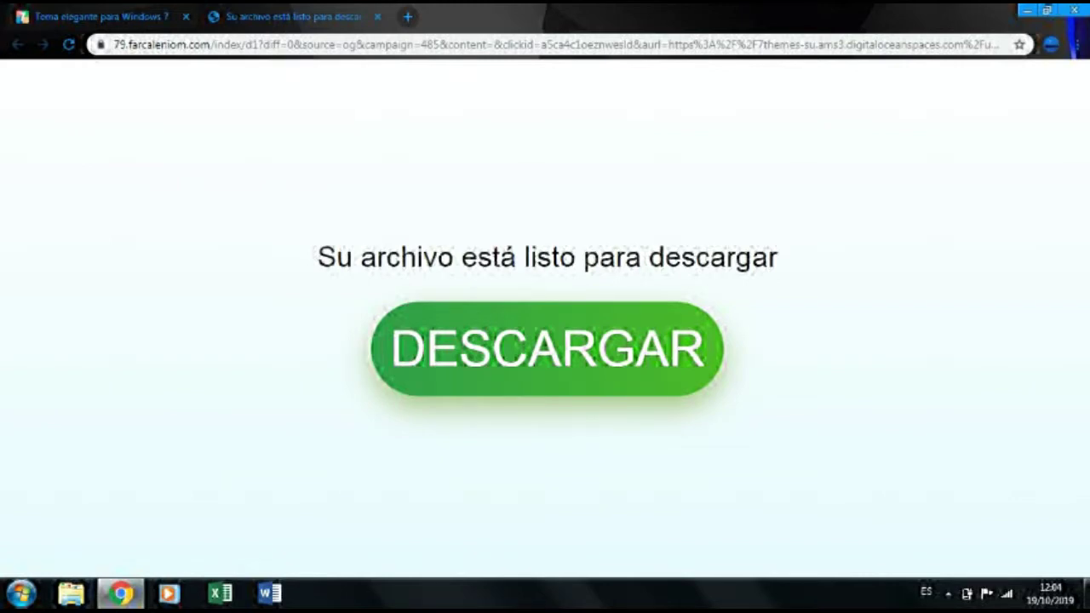
{"action": "left_click", "coordinate": [547, 349]}
- Look over the Elegante theme's preview image and information while elegant7 sample.rar downloads
{"action": "left_click", "coordinate": [162, 15]}
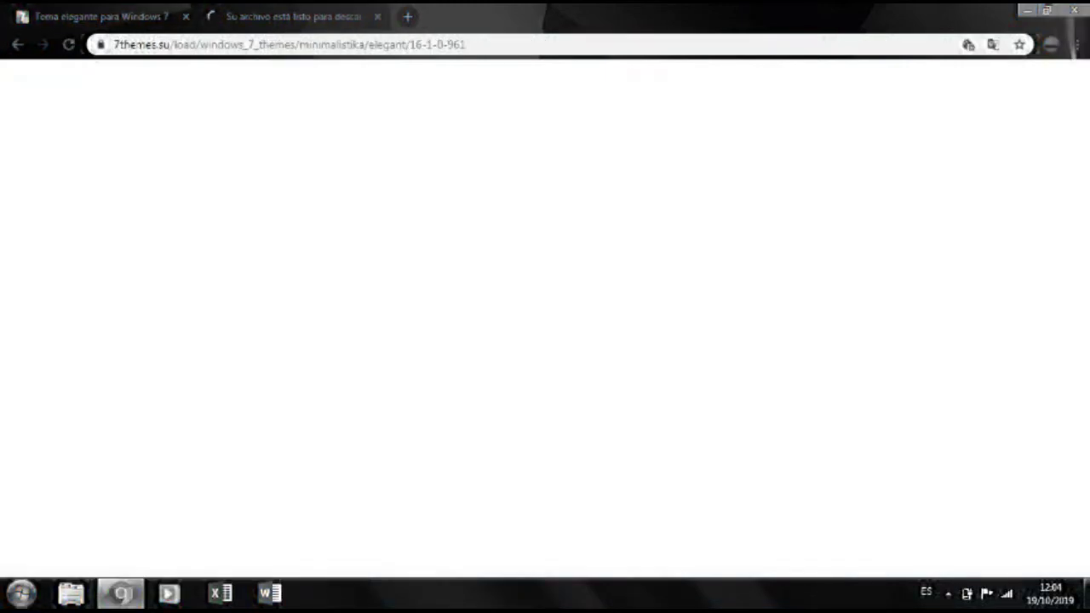
{"action": "left_click", "coordinate": [294, 17]}
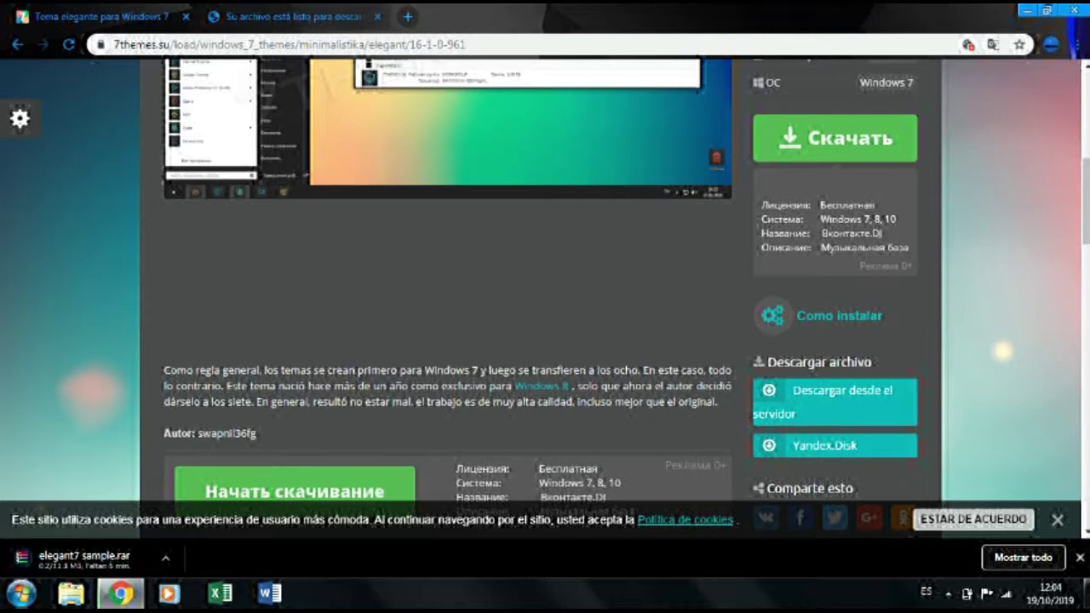
{"action": "scroll", "coordinate": [545, 298], "scroll_direction": "up", "scroll_amount": 2}
{"action": "scroll", "coordinate": [446, 247], "scroll_direction": "up", "scroll_amount": 1}
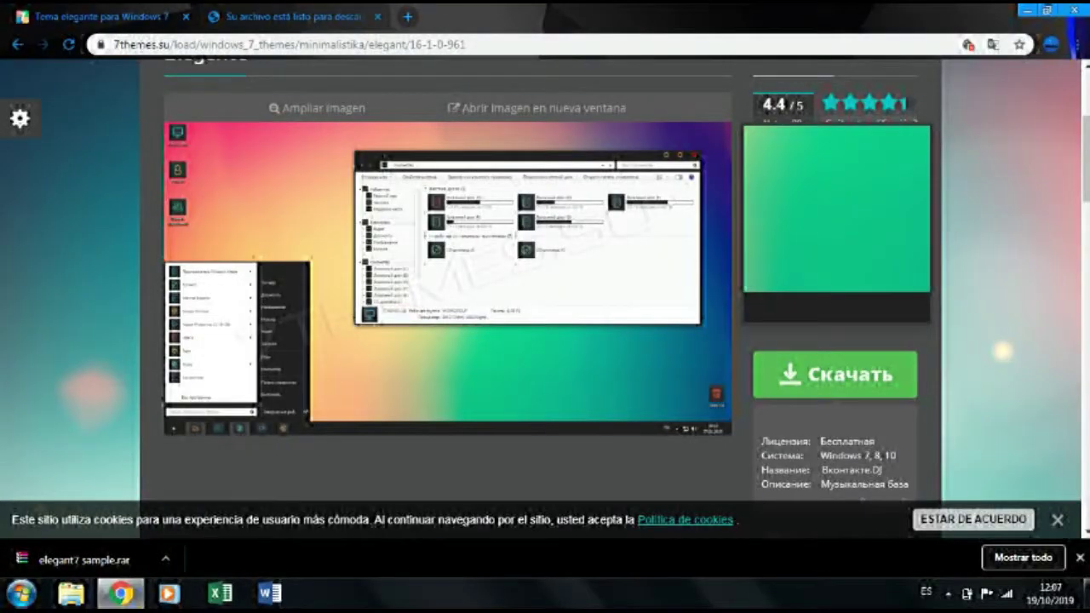
{"action": "scroll", "coordinate": [458, 299], "scroll_direction": "down", "scroll_amount": 1}
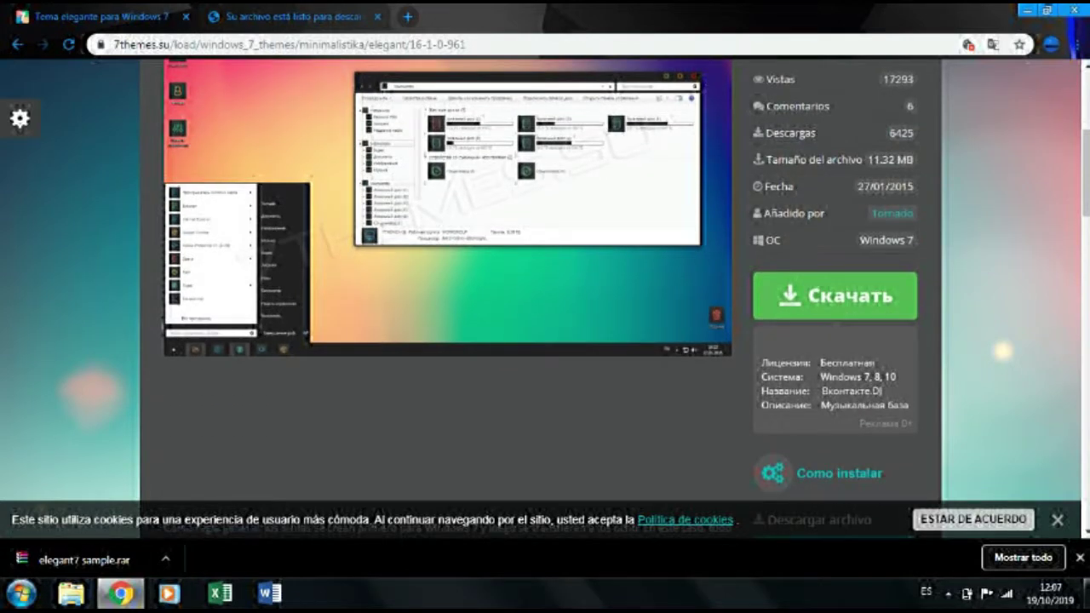
{"action": "scroll", "coordinate": [459, 299], "scroll_direction": "up", "scroll_amount": 1}
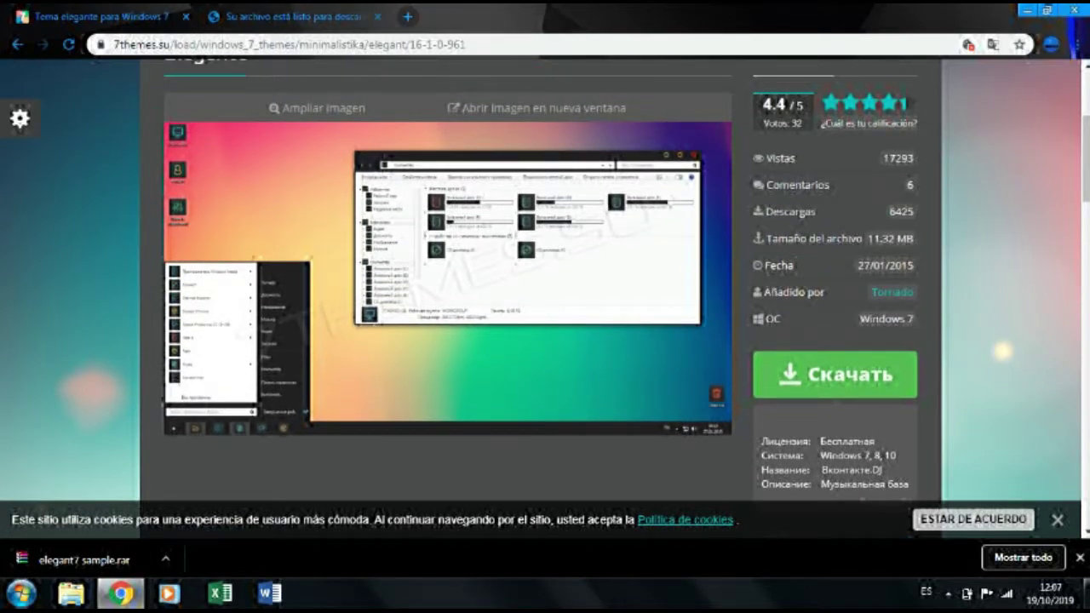
{"action": "left_click", "coordinate": [358, 16]}
{"action": "left_click", "coordinate": [136, 17]}
- Shrink and reposition the browser window, copy the downloaded elegant7 sample.rar onto the desktop, and dismiss the download bar
{"action": "left_click", "coordinate": [1047, 10]}
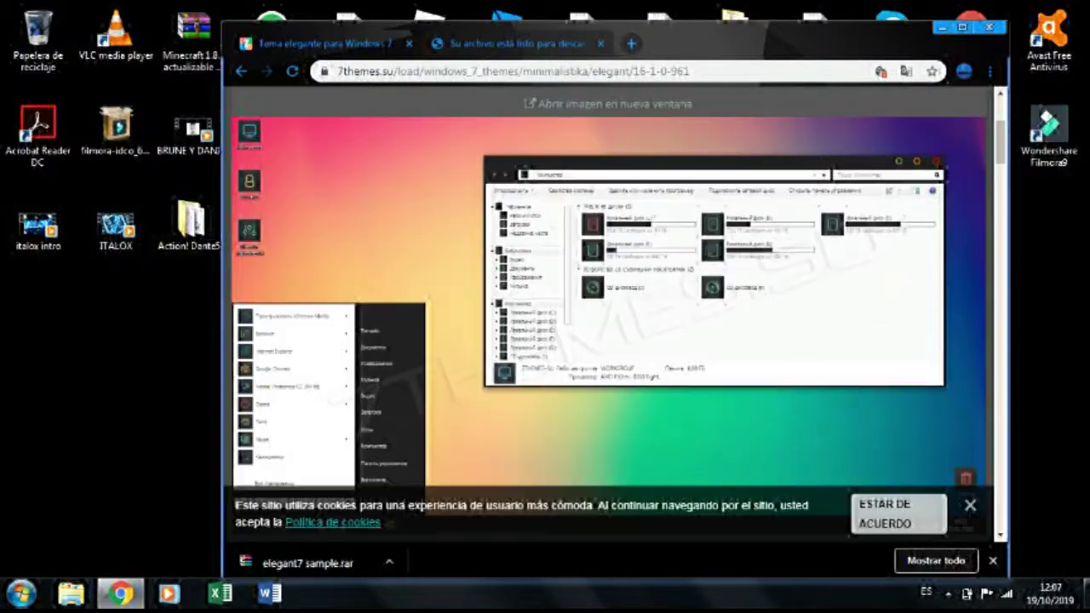
{"action": "left_click_drag", "start_coordinate": [700, 92], "coordinate": [601, 44]}
{"action": "left_click_drag", "start_coordinate": [601, 44], "coordinate": [580, 37]}
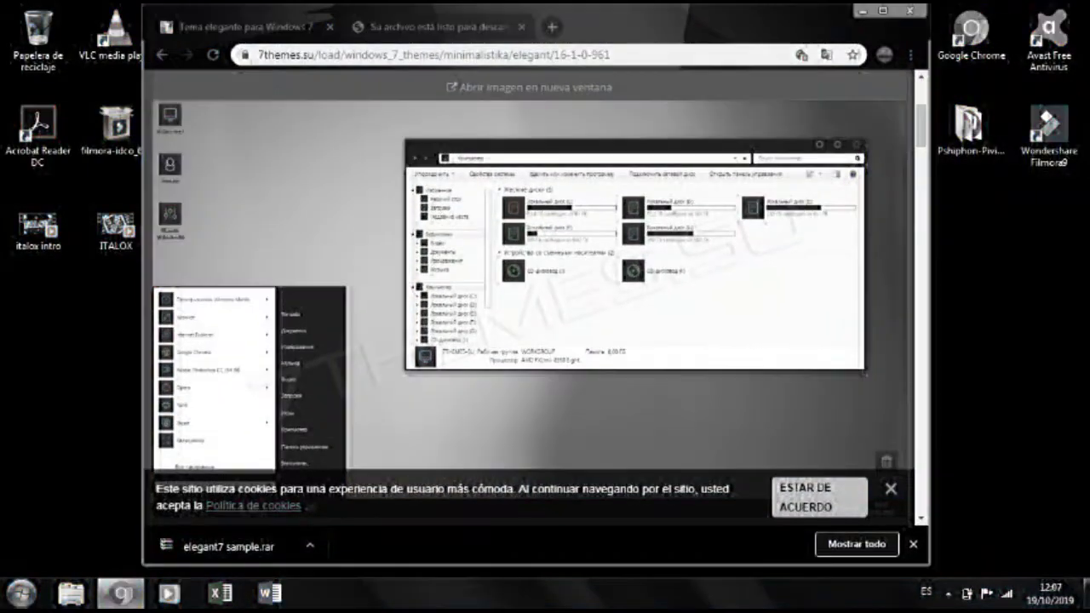
{"action": "left_click_drag", "start_coordinate": [476, 596], "coordinate": [1034, 300]}
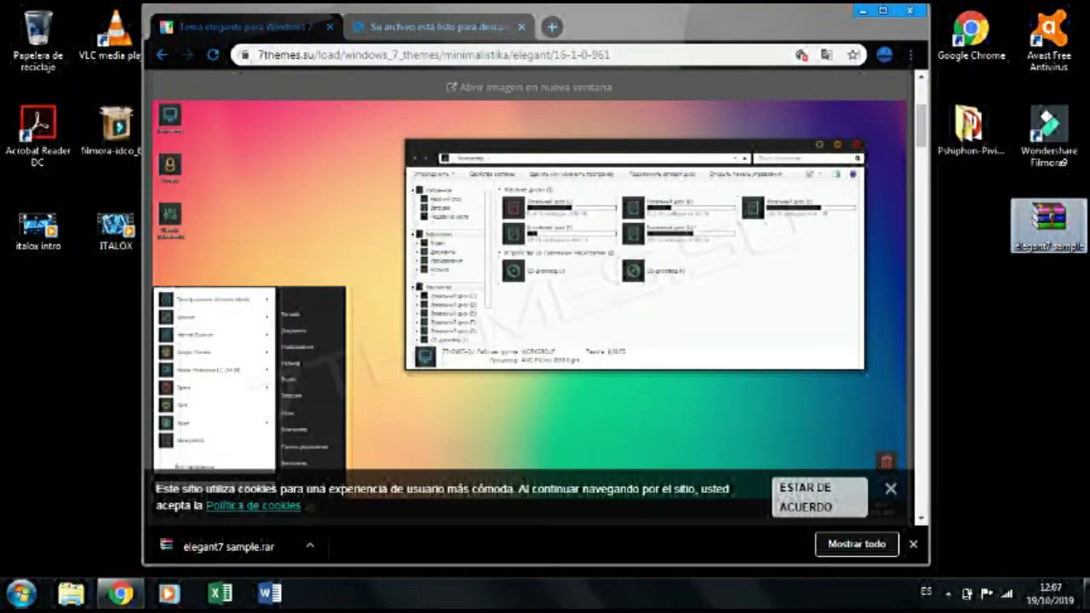
{"action": "left_click", "coordinate": [913, 543]}
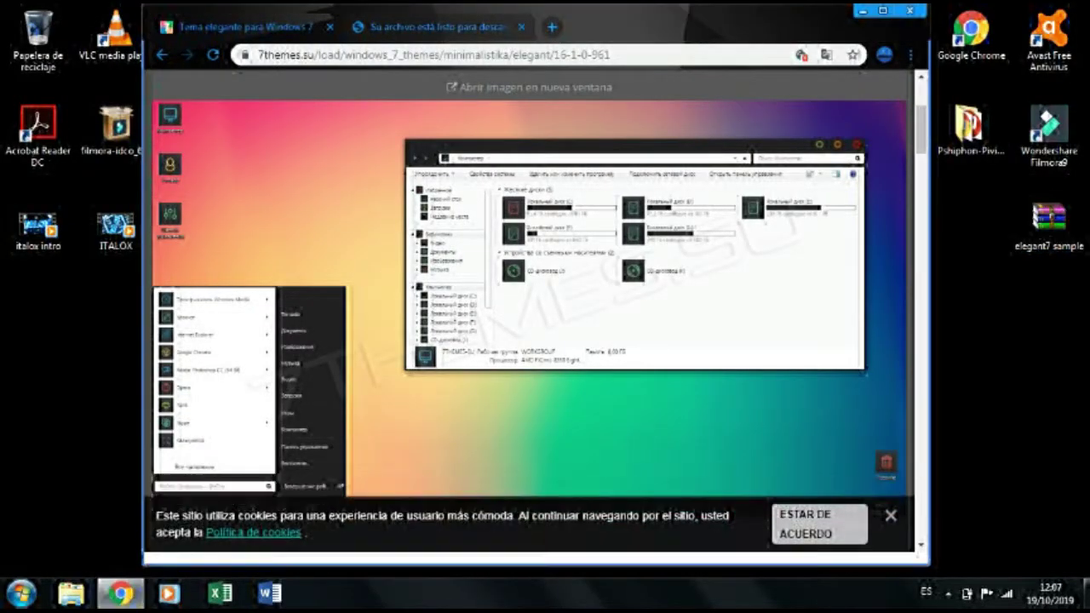
- Place the elegant7 sample archive beside the Action! shortcut on the desktop and extract it right there
{"action": "left_click", "coordinate": [862, 10]}
{"action": "left_click_drag", "start_coordinate": [1049, 217], "coordinate": [350, 217]}
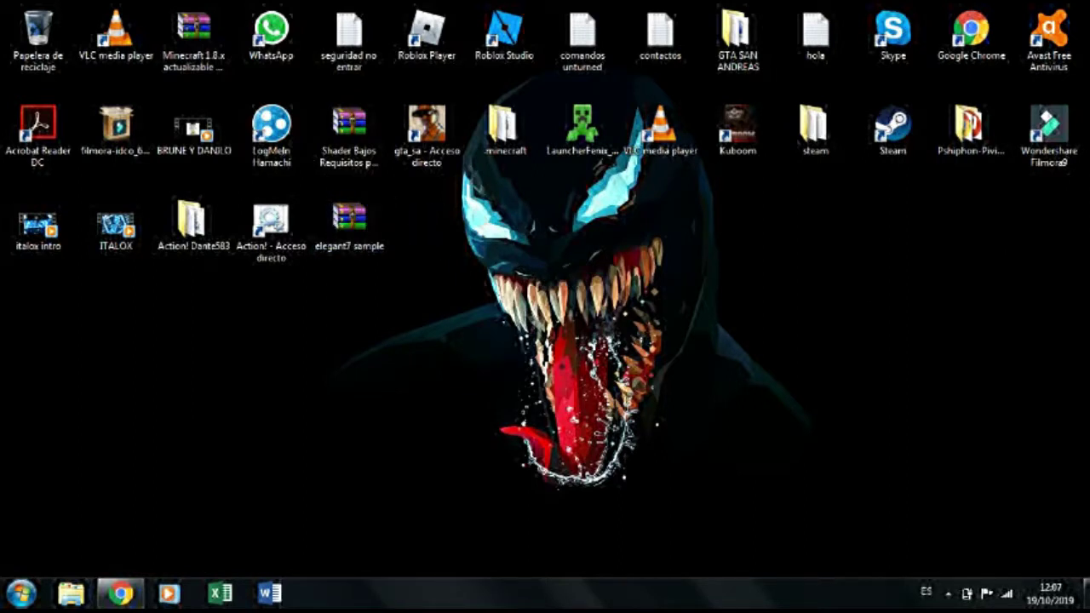
{"action": "left_click_drag", "start_coordinate": [398, 322], "coordinate": [352, 230]}
{"action": "right_click", "coordinate": [363, 240]}
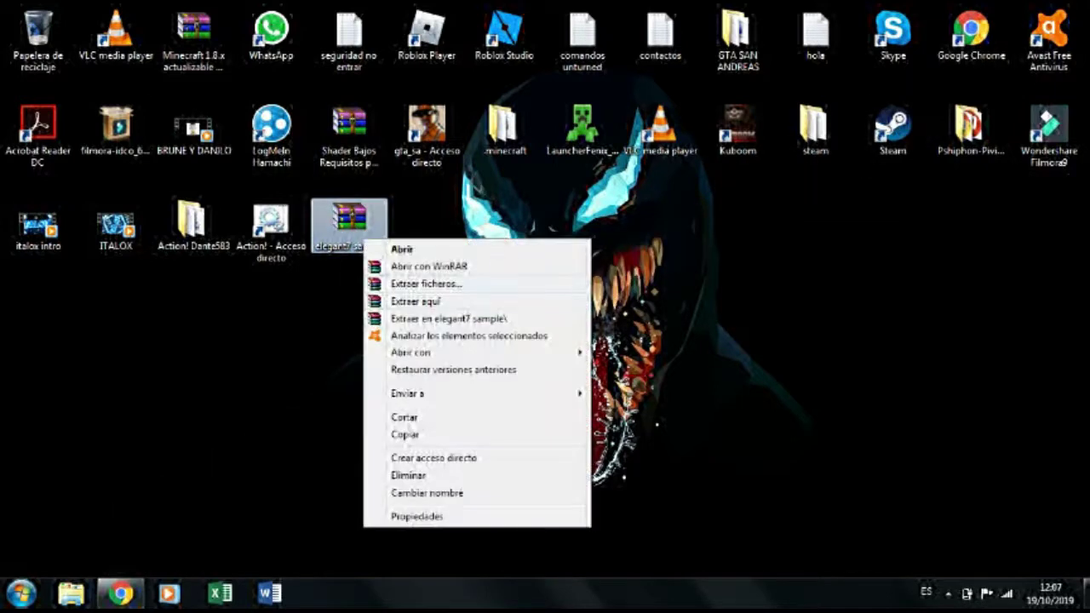
{"action": "left_click", "coordinate": [416, 301]}
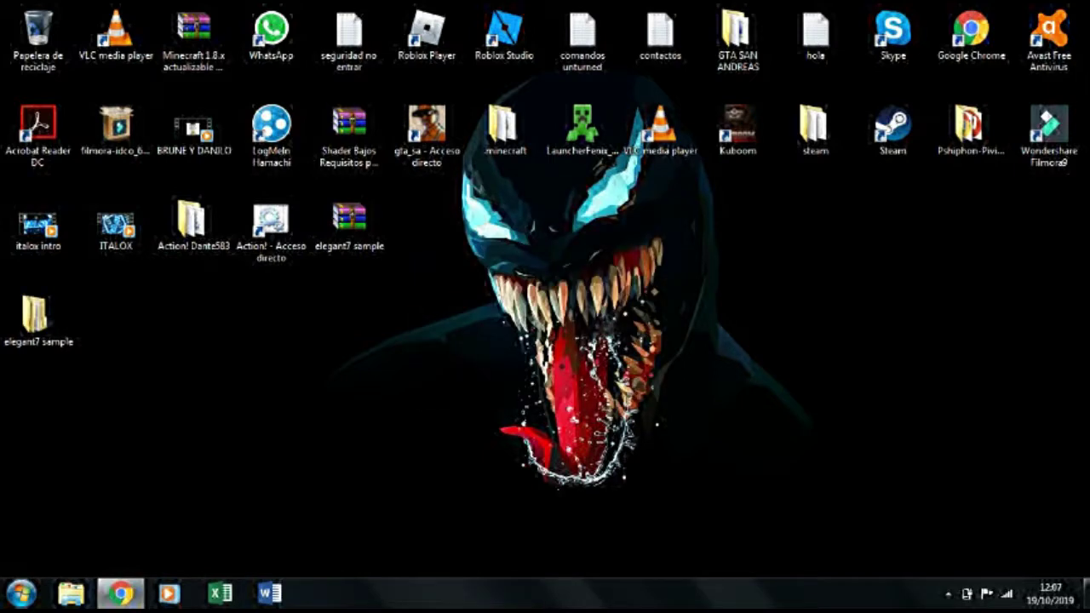
- Place the extracted elegant7 sample folder beside its archive on the desktop and open its theme subfolder
{"action": "left_click", "coordinate": [34, 316]}
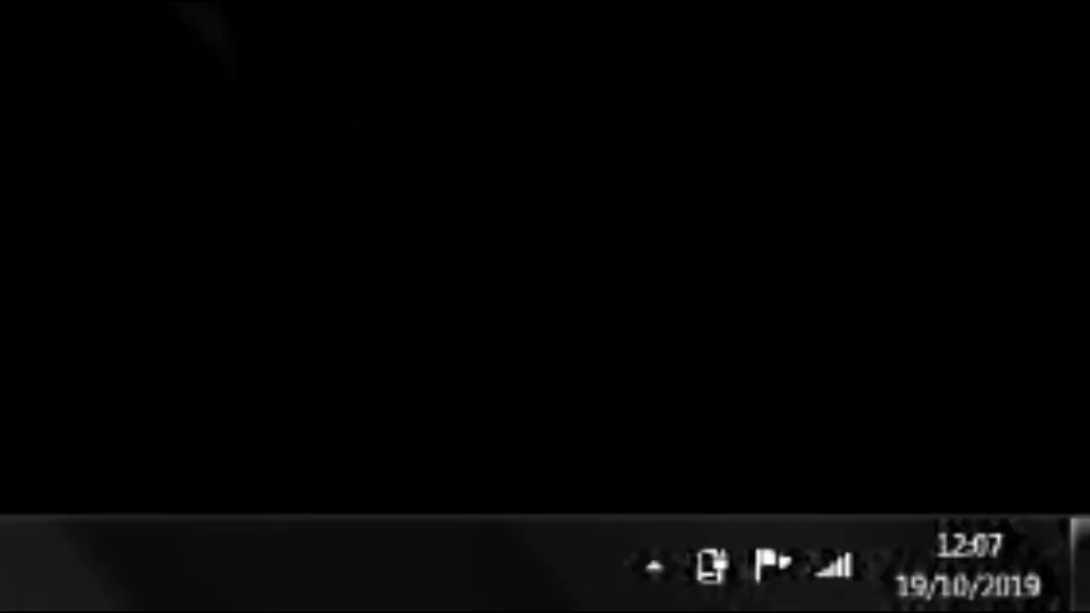
{"action": "left_click_drag", "start_coordinate": [36, 315], "coordinate": [797, 407]}
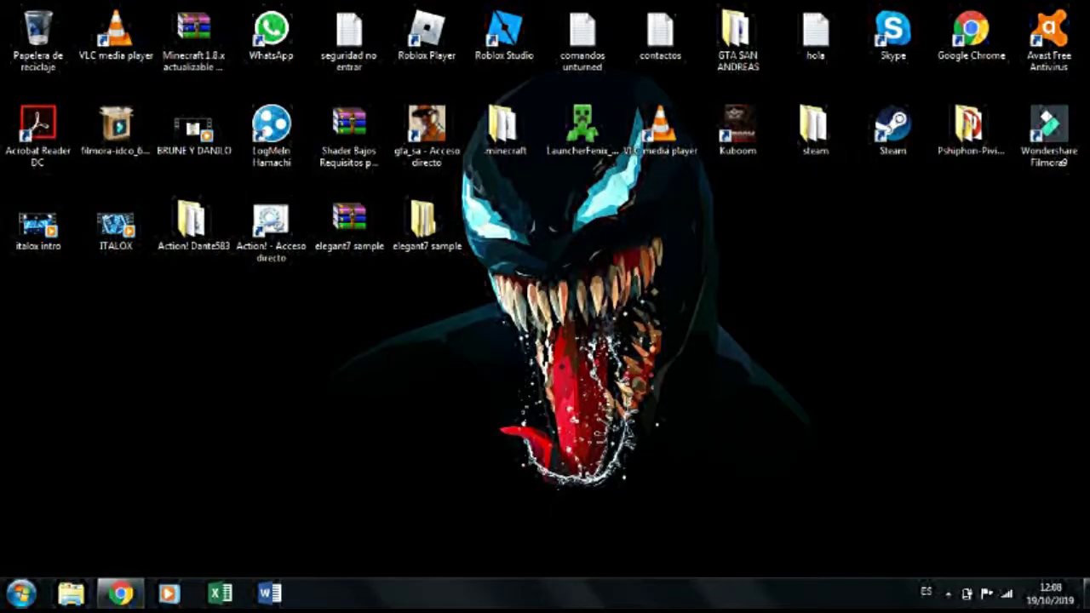
{"action": "left_click", "coordinate": [425, 223]}
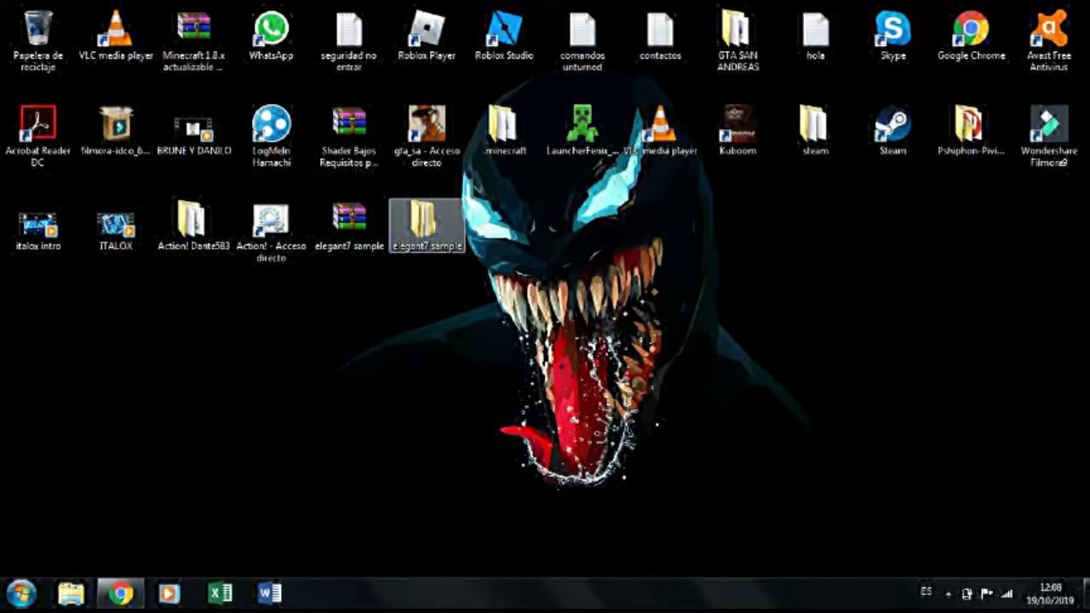
{"action": "double_click", "coordinate": [426, 223]}
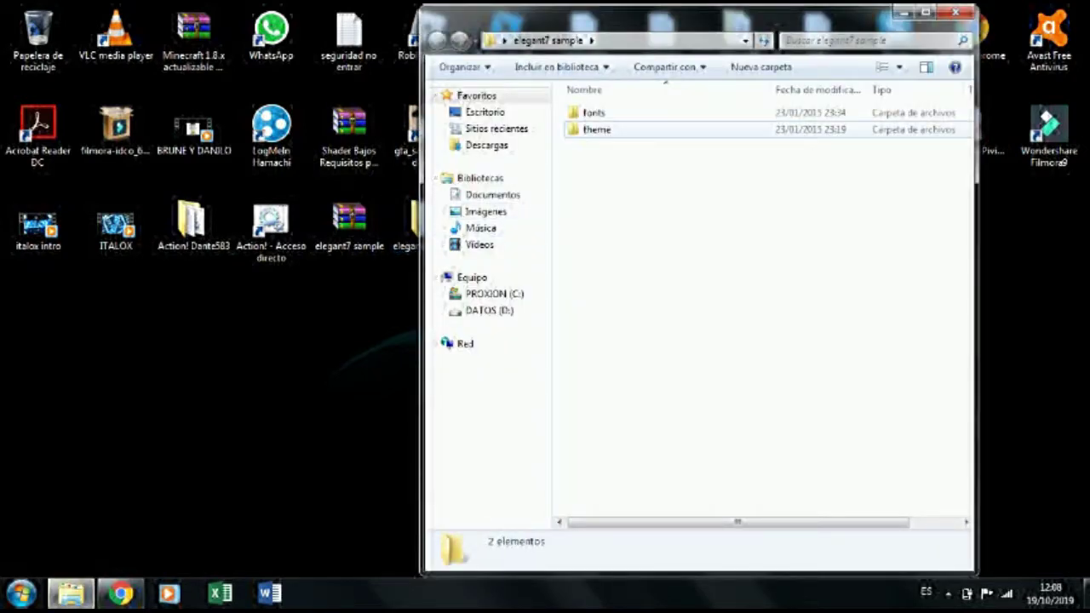
{"action": "left_click", "coordinate": [596, 130]}
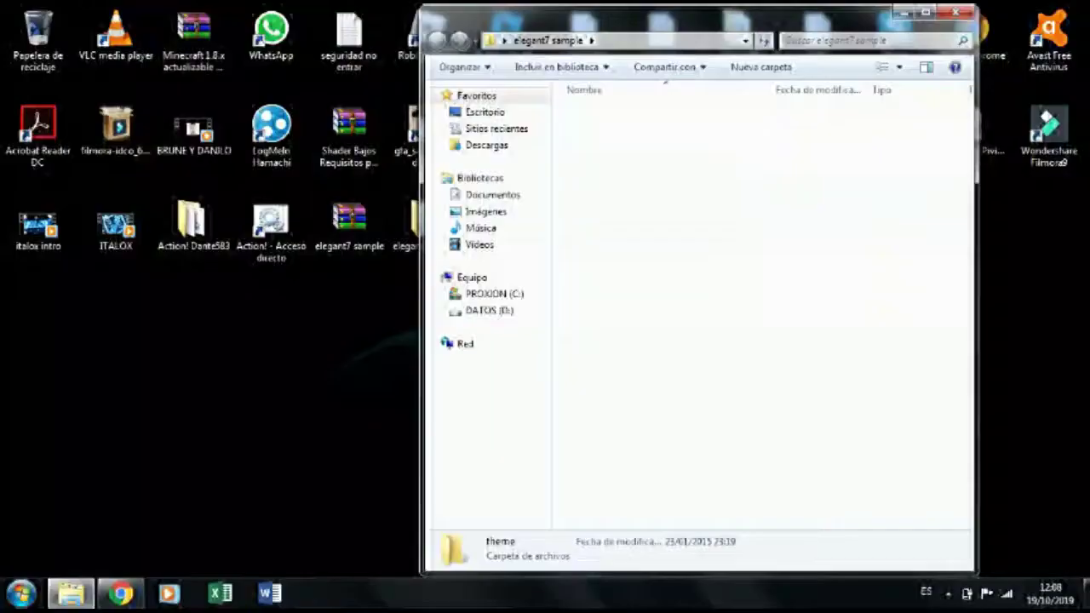
{"action": "key", "text": "Return"}
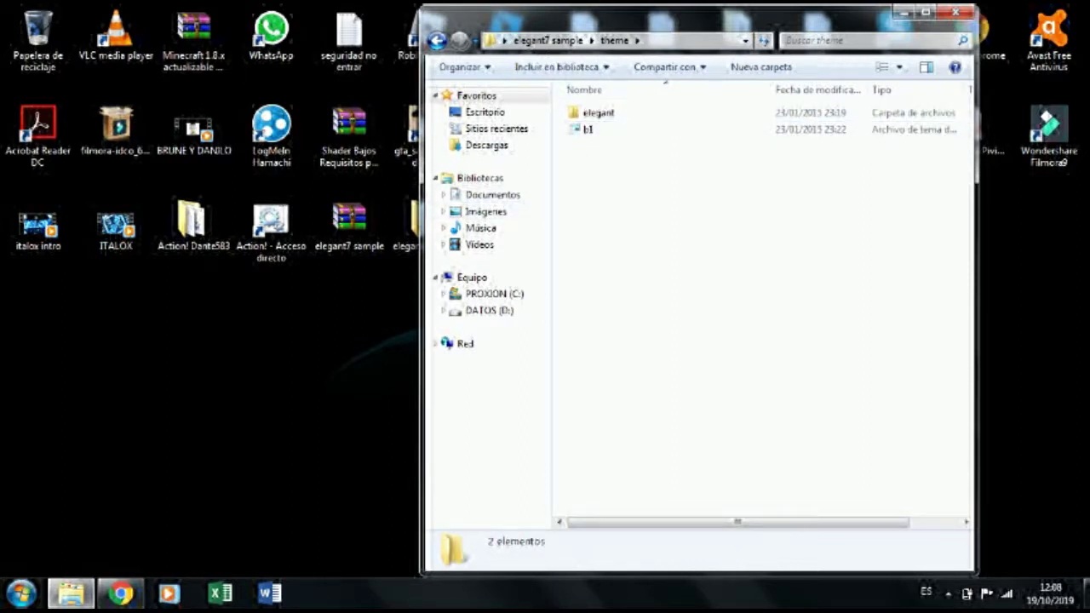
- Open a second Explorer window, place it beside the theme folder, and go to the Windows folder on PROXION (C:)
{"action": "right_click", "coordinate": [72, 593]}
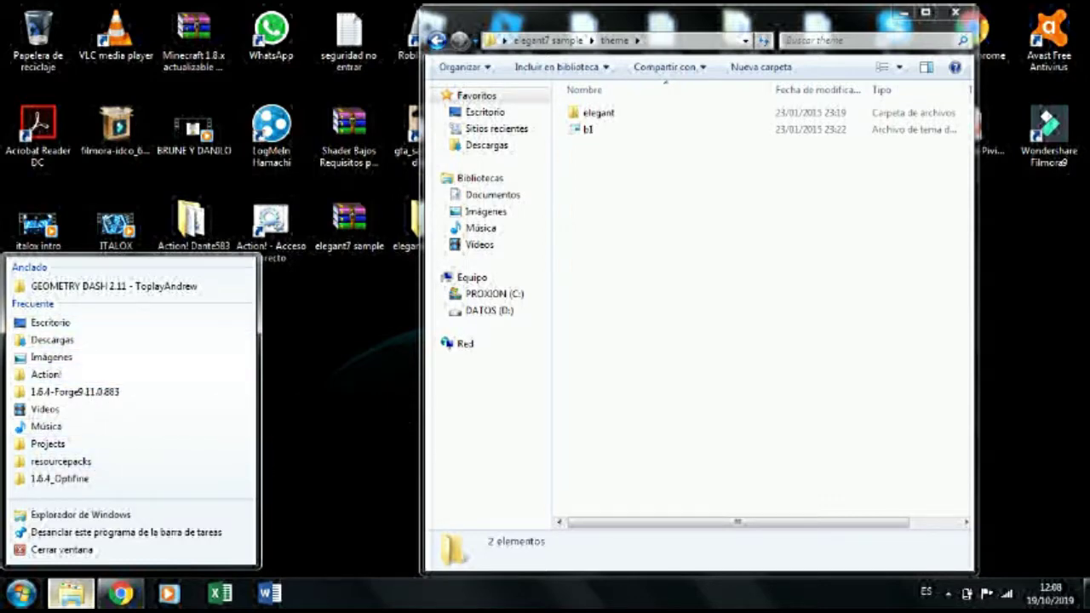
{"action": "left_click", "coordinate": [52, 339]}
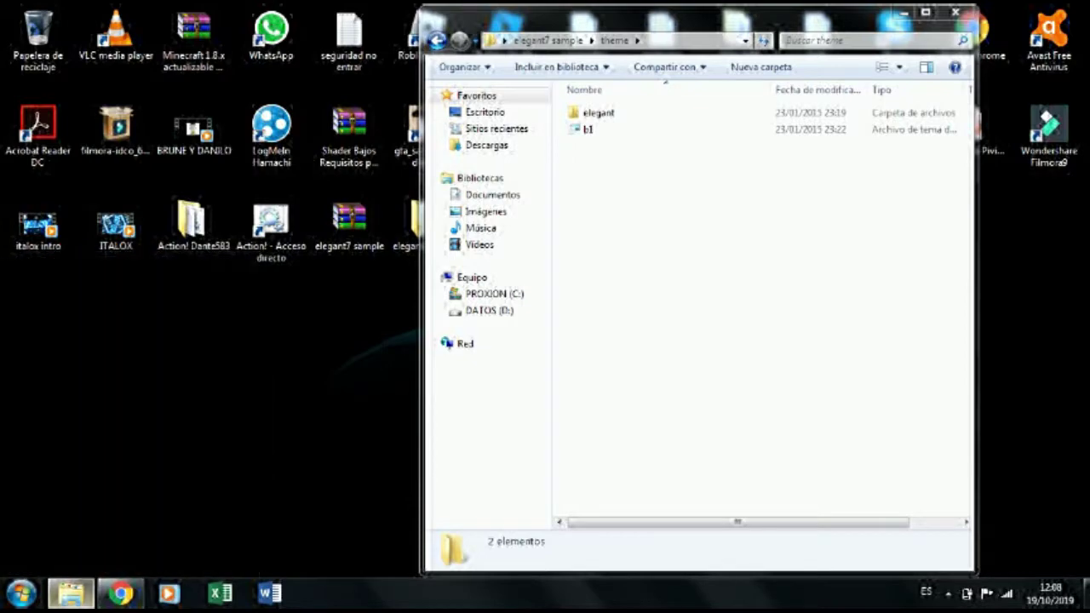
{"action": "left_click_drag", "start_coordinate": [571, 25], "coordinate": [222, 32]}
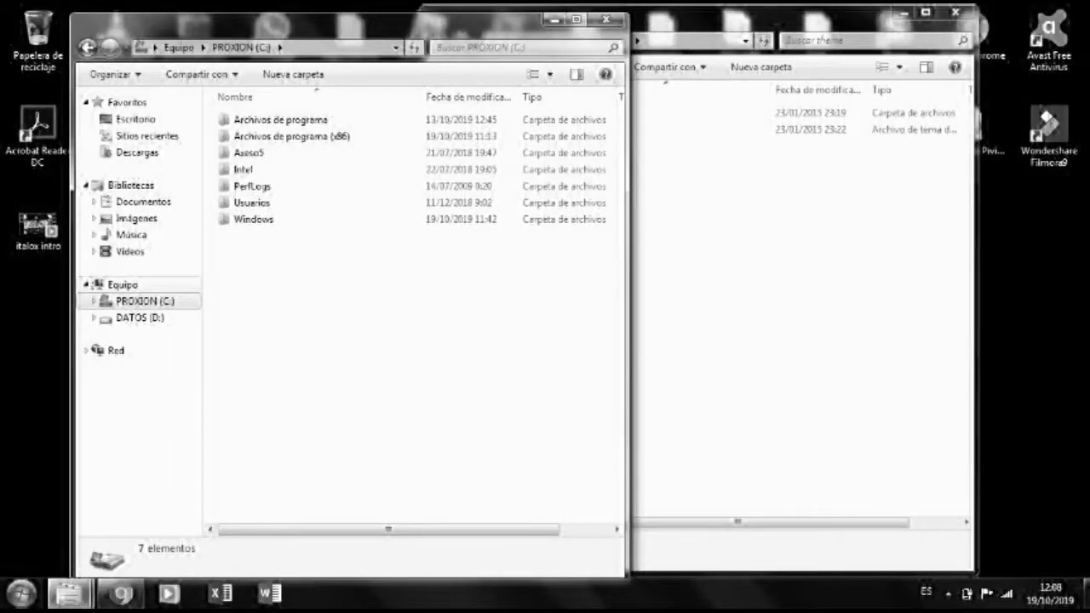
{"action": "left_click", "coordinate": [455, 69]}
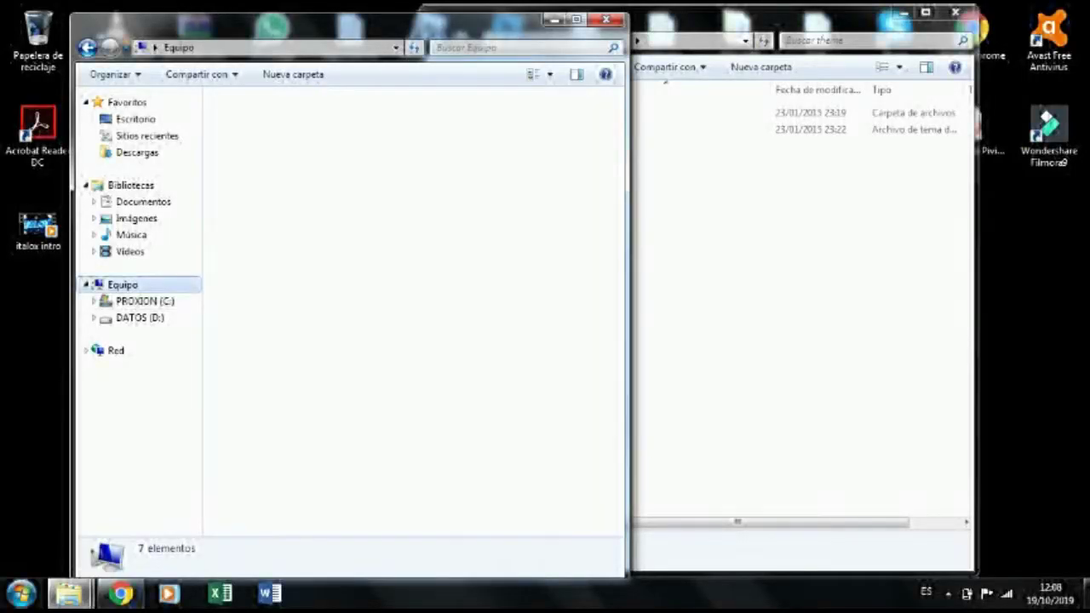
{"action": "left_click", "coordinate": [700, 247]}
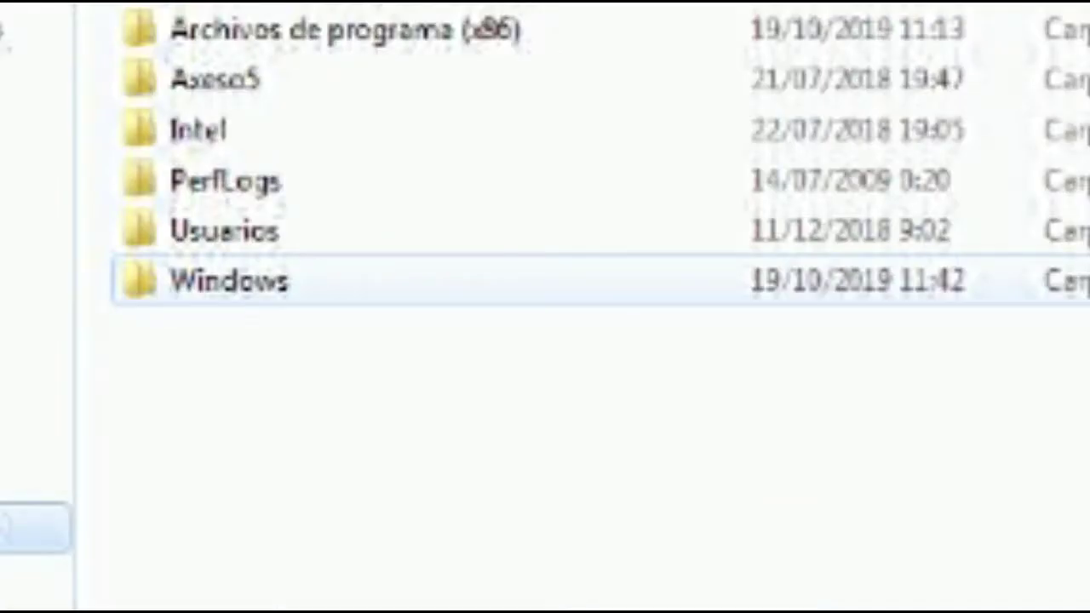
{"action": "left_click", "coordinate": [254, 219]}
{"action": "double_click", "coordinate": [229, 281]}
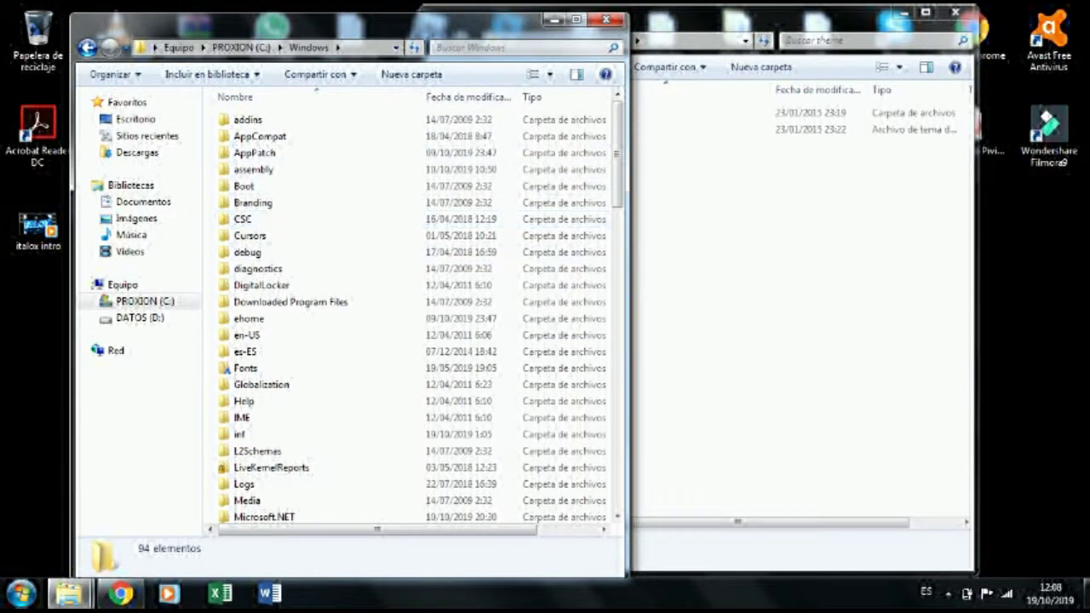
- Open the Themes folder inside Windows Resources and move the elegant7 sample window aside so both folders can be seen
{"action": "scroll", "coordinate": [456, 166], "scroll_direction": "down", "scroll_amount": 5}
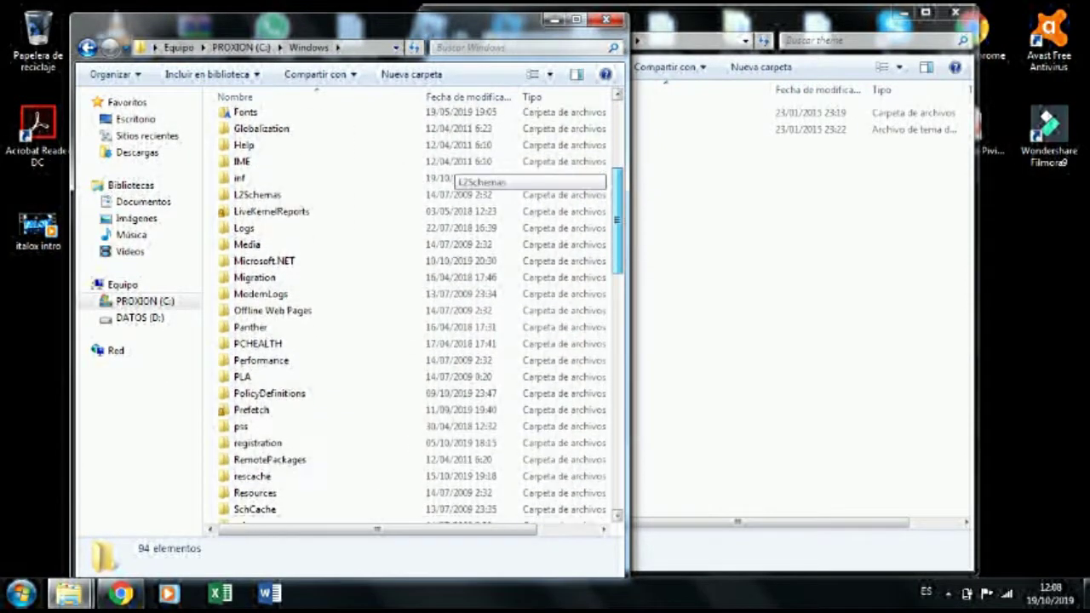
{"action": "scroll", "coordinate": [455, 170], "scroll_direction": "down", "scroll_amount": 9}
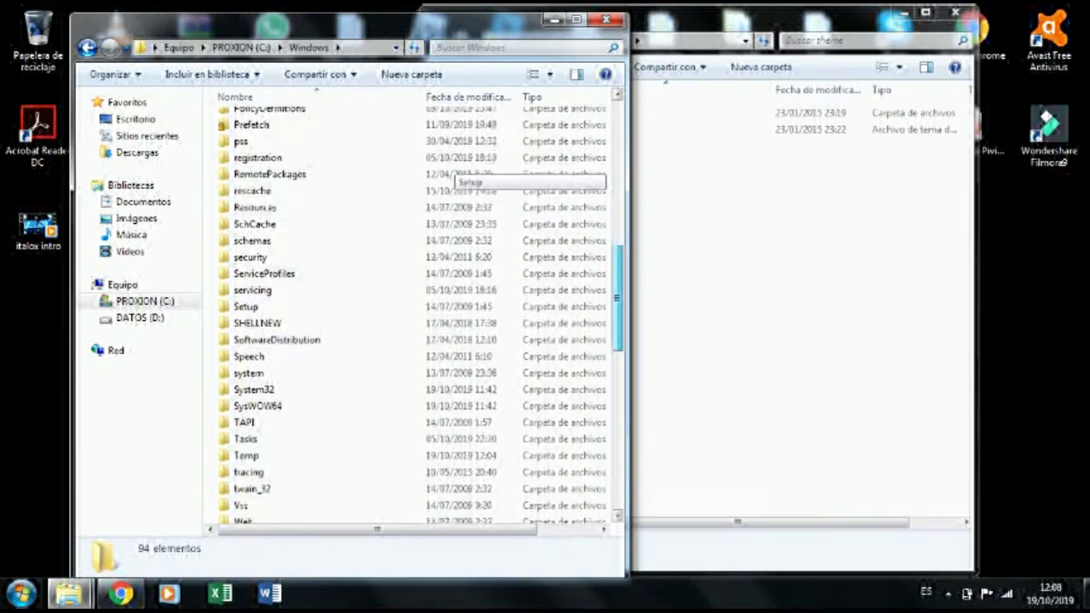
{"action": "scroll", "coordinate": [455, 175], "scroll_direction": "down", "scroll_amount": 10}
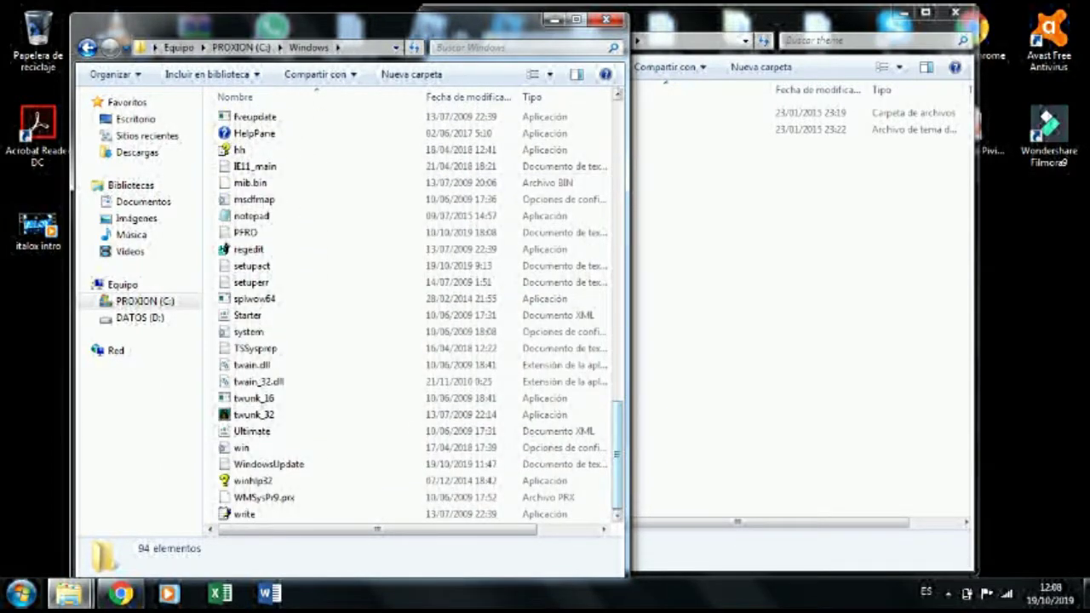
{"action": "scroll", "coordinate": [455, 417], "scroll_direction": "up", "scroll_amount": 8}
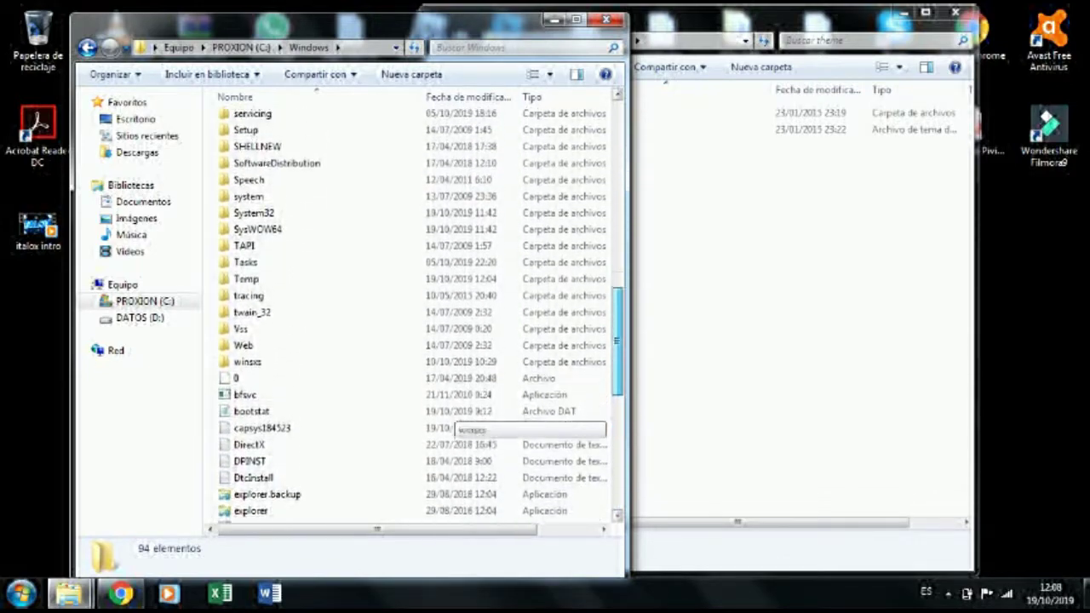
{"action": "scroll", "coordinate": [455, 417], "scroll_direction": "up", "scroll_amount": 4}
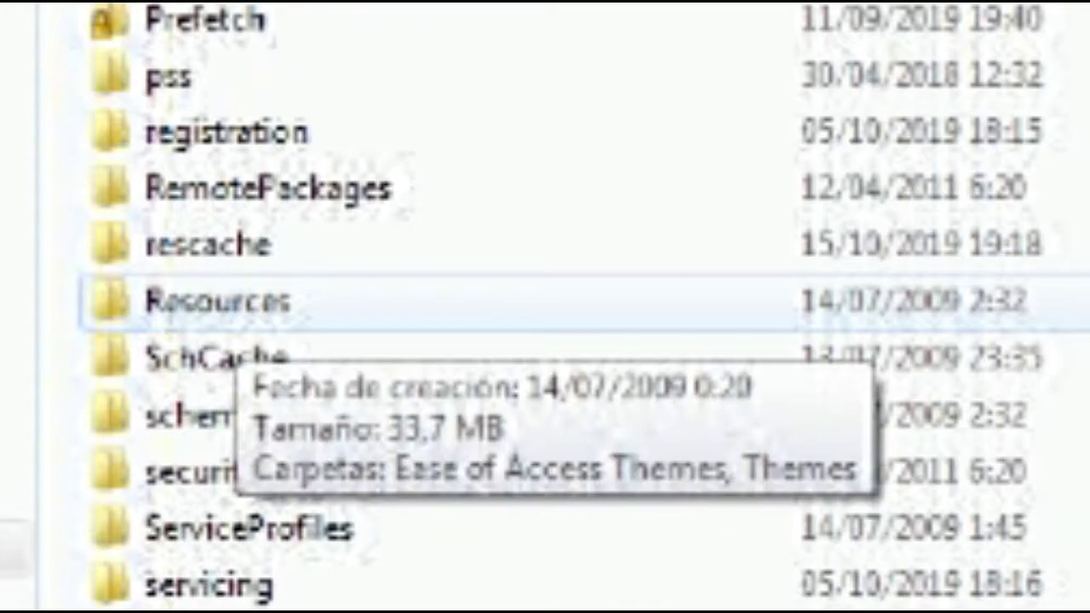
{"action": "double_click", "coordinate": [255, 228]}
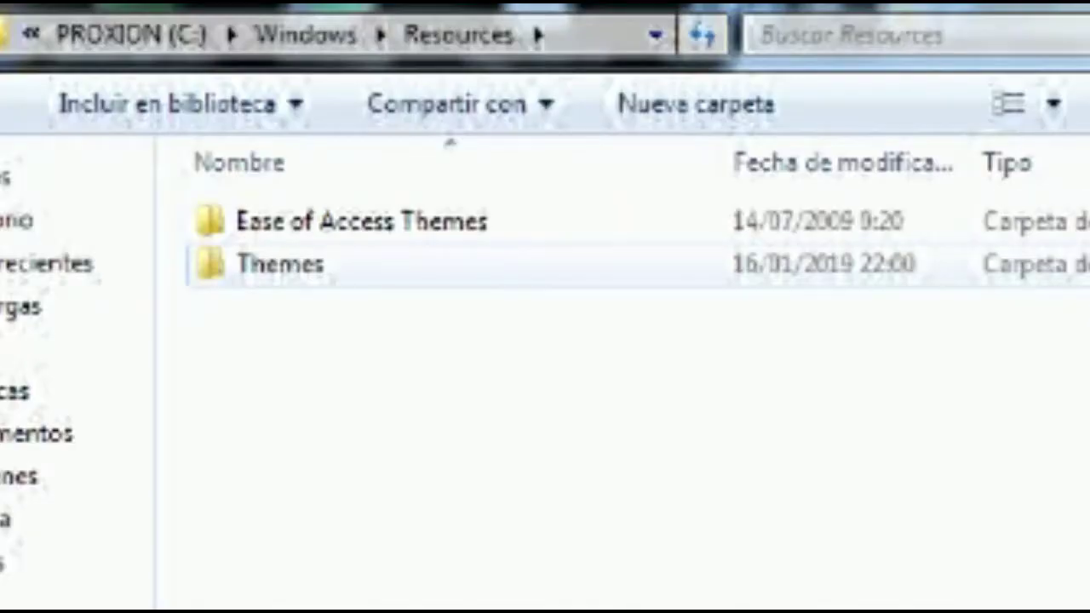
{"action": "double_click", "coordinate": [250, 136]}
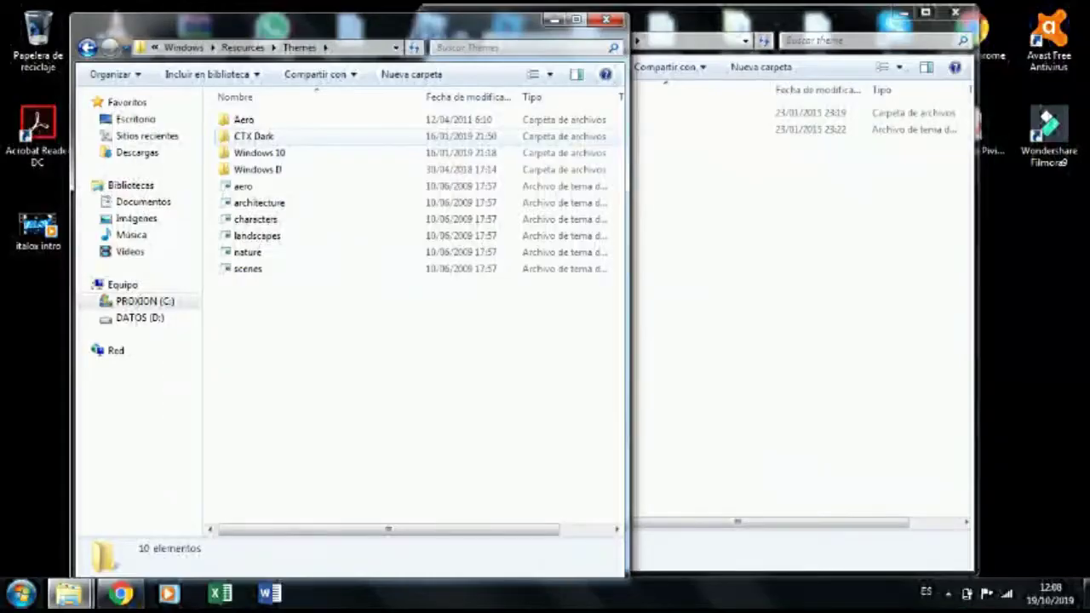
{"action": "left_click_drag", "start_coordinate": [684, 24], "coordinate": [779, 68]}
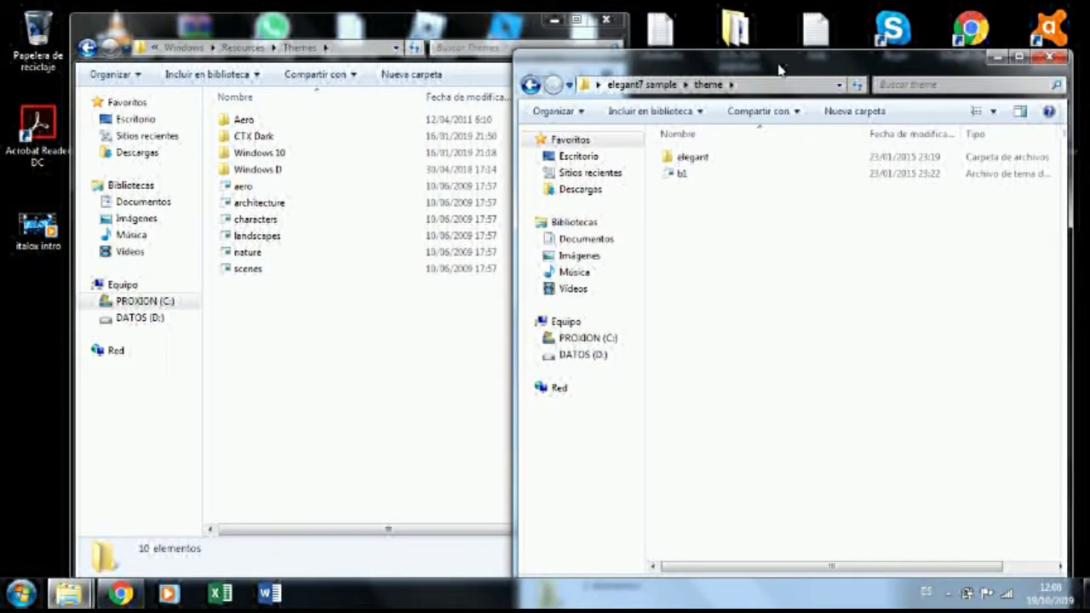
- Check the contents of the elegant7 sample fonts folder, return to its theme folder, and compare it with the system Themes folder
{"action": "left_click", "coordinate": [530, 85]}
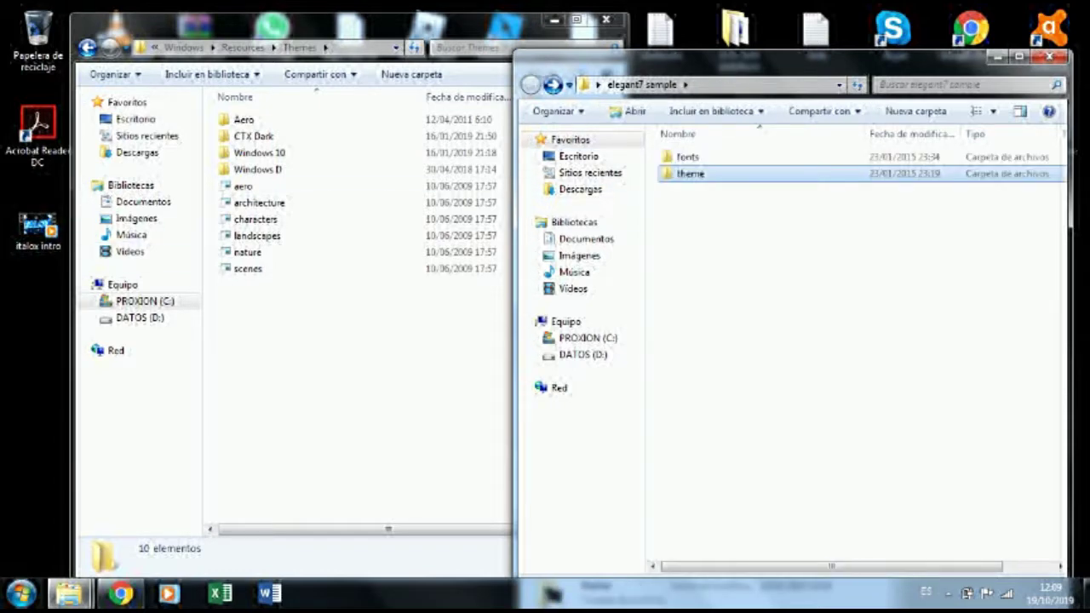
{"action": "double_click", "coordinate": [687, 157]}
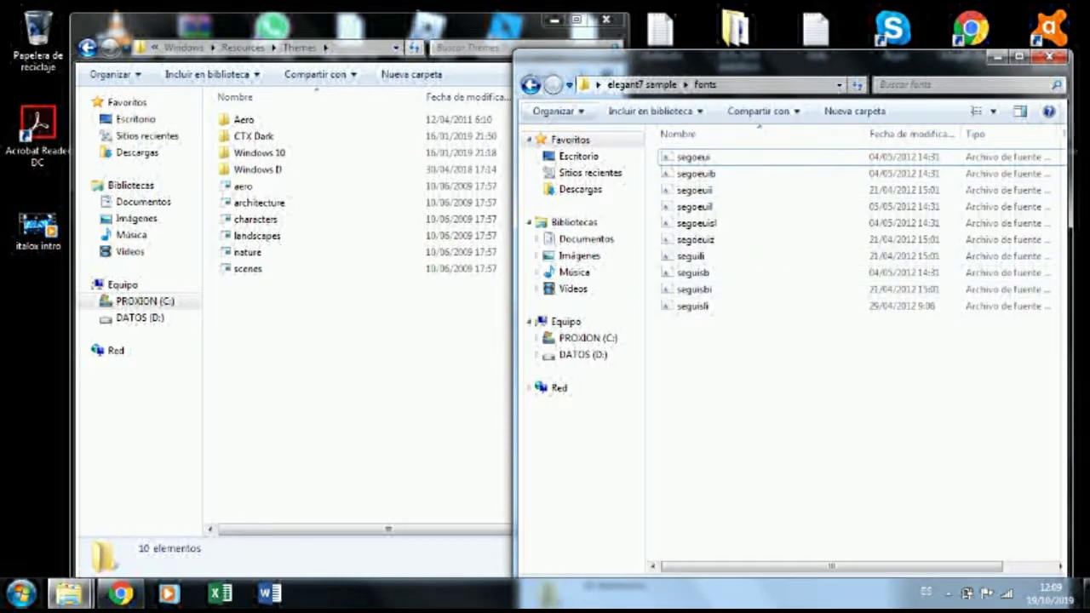
{"action": "left_click", "coordinate": [530, 84]}
{"action": "double_click", "coordinate": [690, 174]}
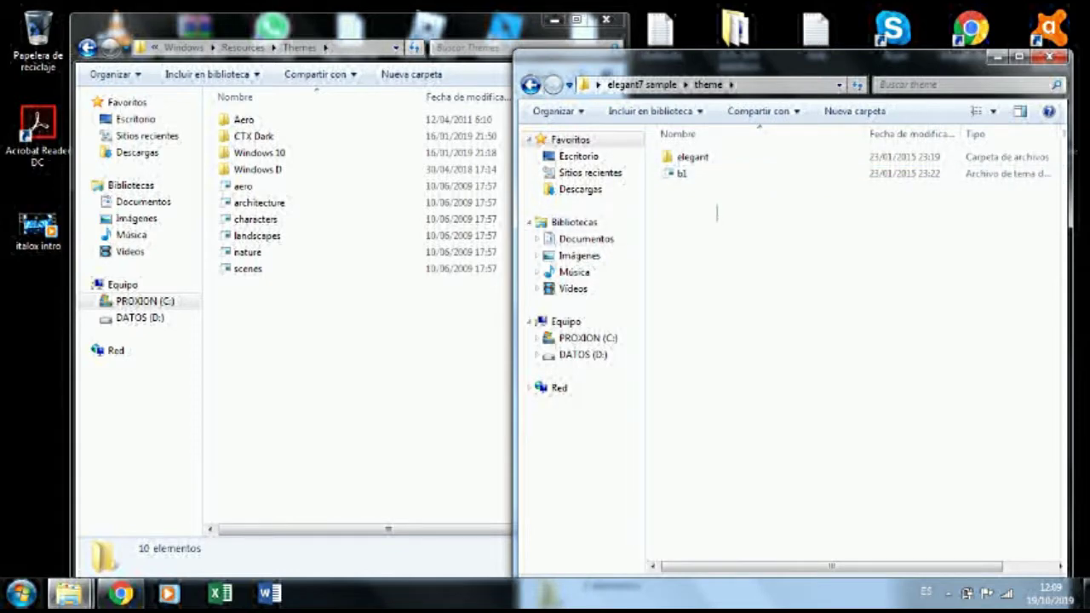
{"action": "mouse_move", "coordinate": [717, 205]}
{"action": "left_mouse_down"}
{"action": "mouse_move", "coordinate": [722, 156]}
{"action": "mouse_move", "coordinate": [719, 220]}
{"action": "left_mouse_up"}
{"action": "left_click", "coordinate": [409, 358]}
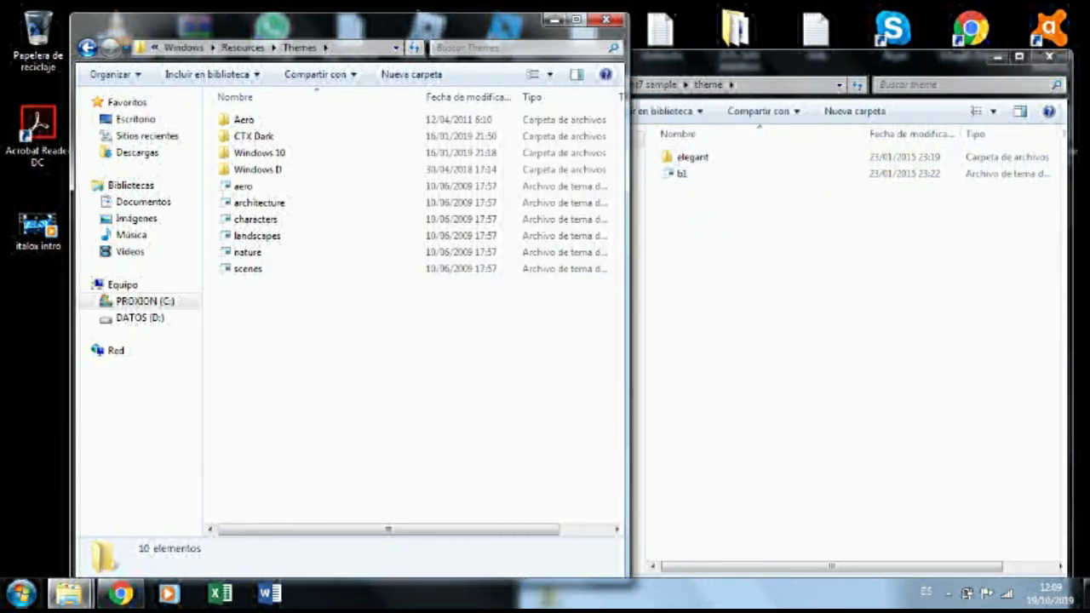
- Preview the segoeui and segoeuil fonts from the elegant7 sample fonts folder and return to the parent folder
{"action": "left_click", "coordinate": [766, 340]}
{"action": "left_click", "coordinate": [529, 85]}
{"action": "left_click", "coordinate": [688, 156]}
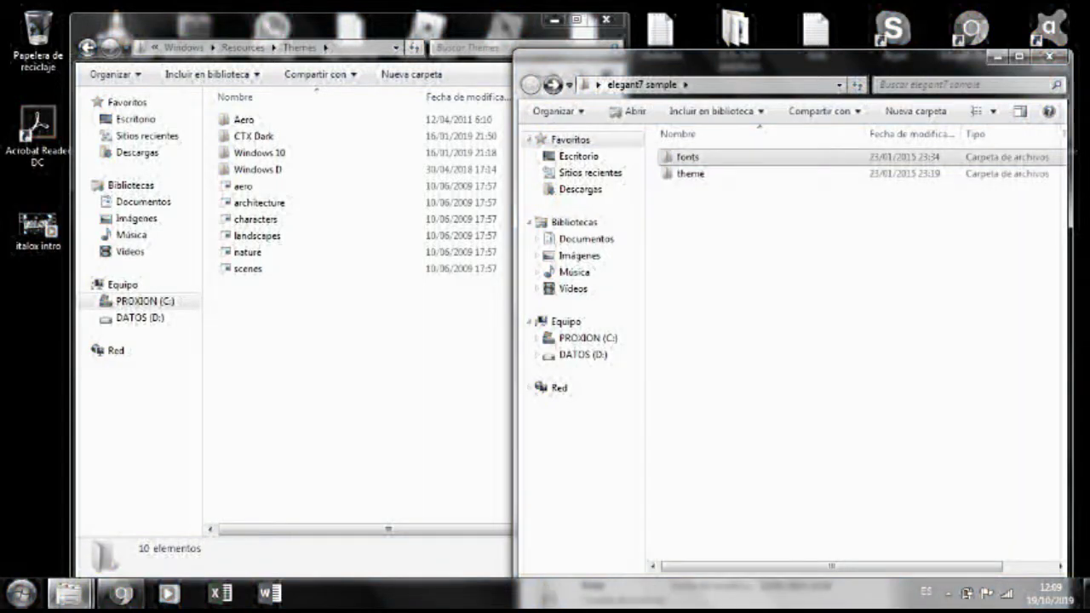
{"action": "key", "text": "Return"}
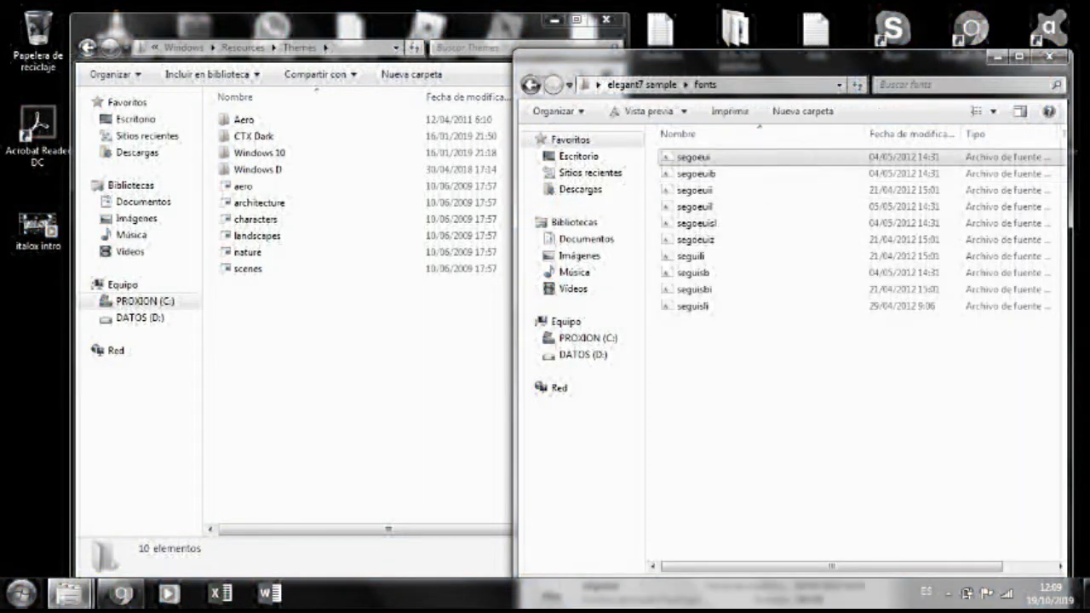
{"action": "key", "text": "Return"}
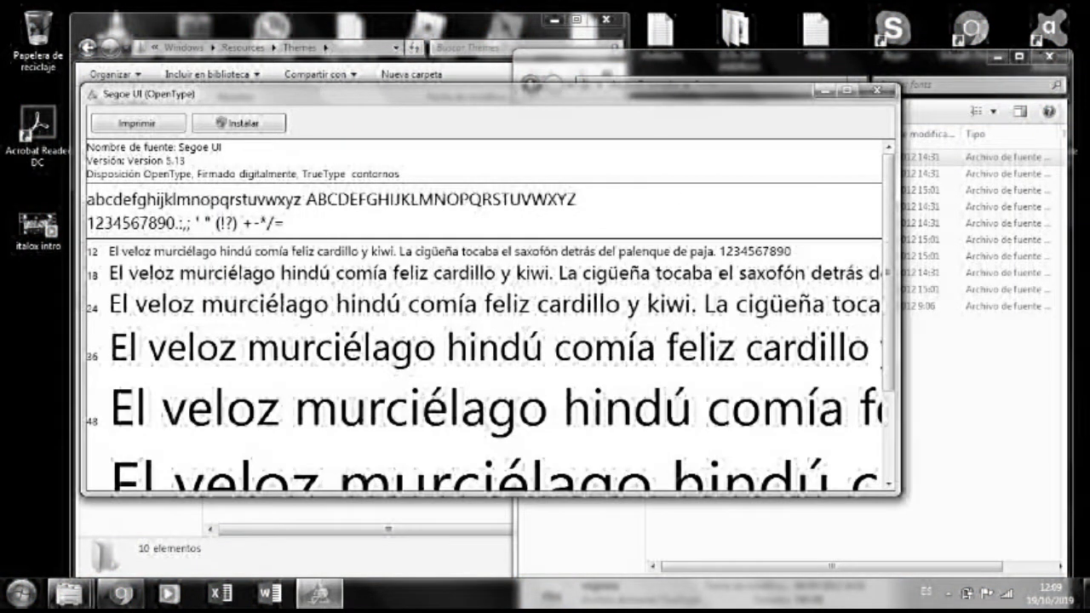
{"action": "left_click", "coordinate": [877, 90]}
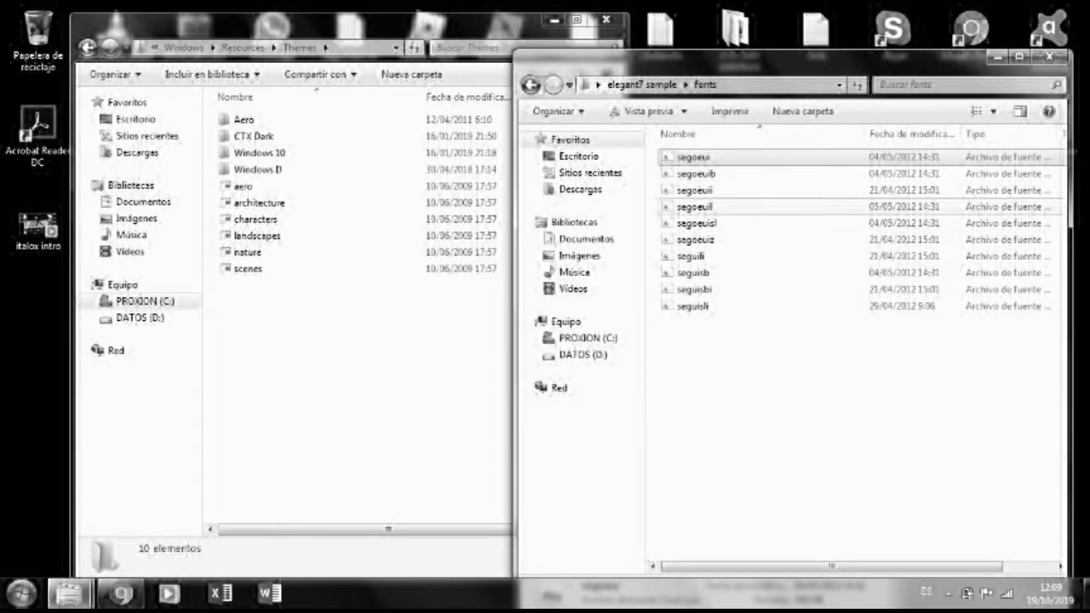
{"action": "double_click", "coordinate": [696, 206]}
{"action": "key", "text": "alt+F4"}
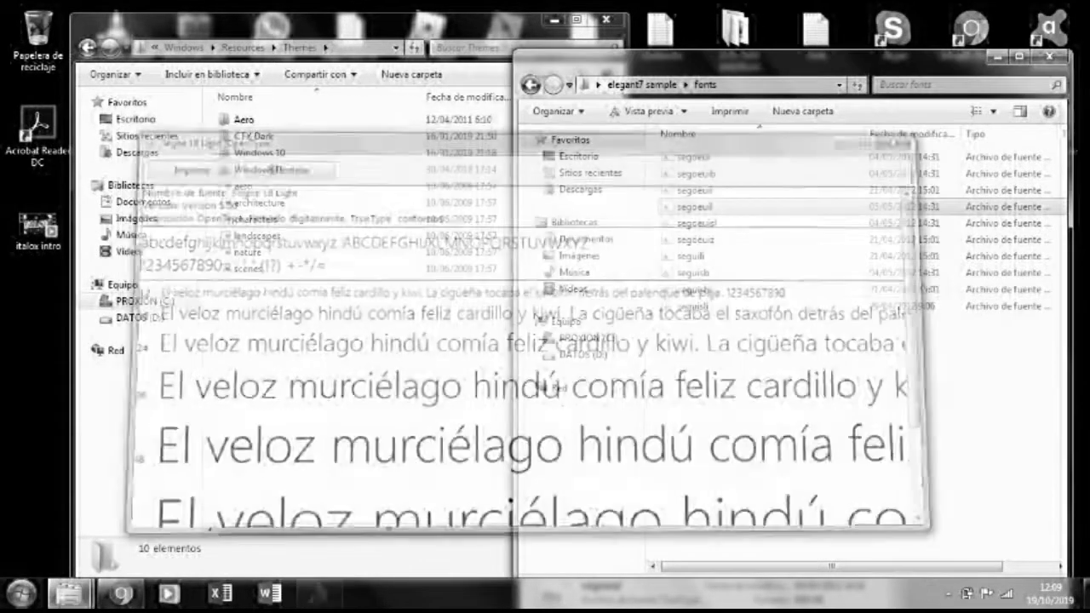
{"action": "key", "text": "BackSpace"}
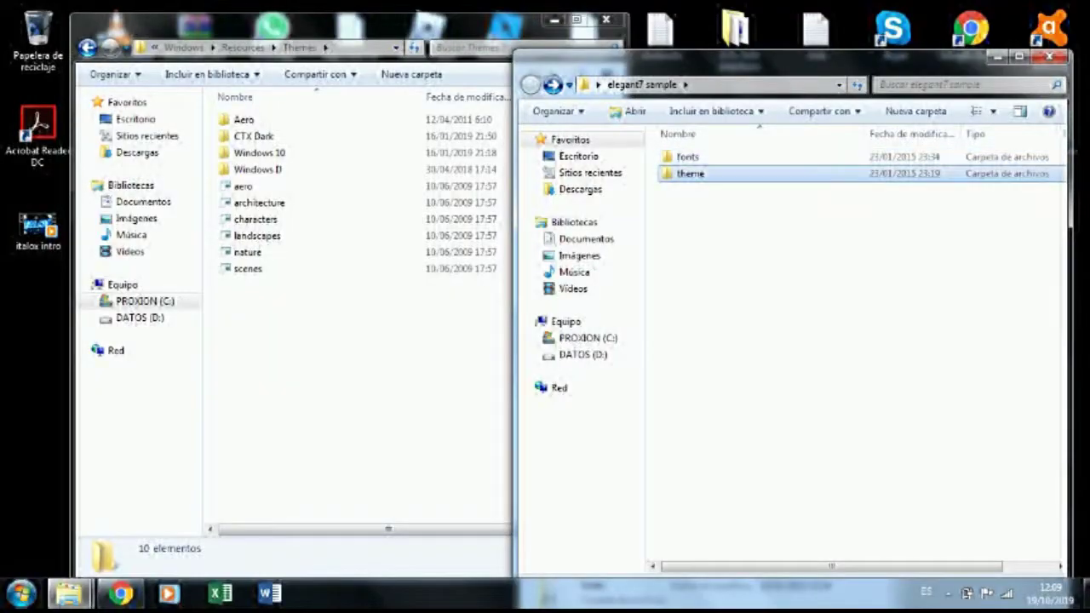
- Try to transfer the elegant folder and the b1 theme file from the theme folder into the Windows Resources Themes folder
{"action": "double_click", "coordinate": [692, 174]}
{"action": "left_click_drag", "start_coordinate": [700, 206], "coordinate": [306, 324]}
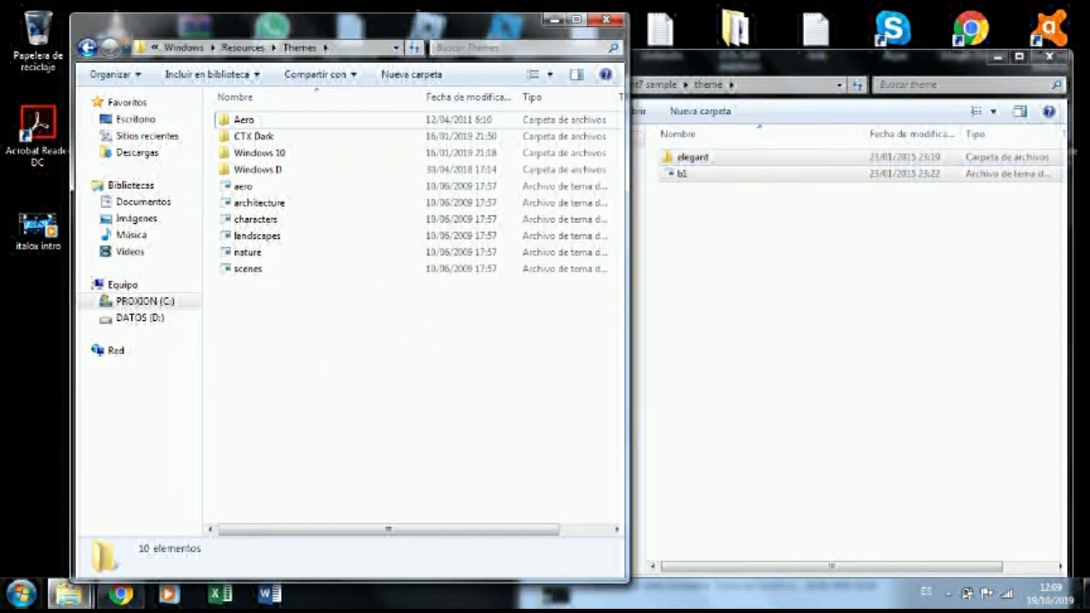
{"action": "left_click", "coordinate": [308, 349]}
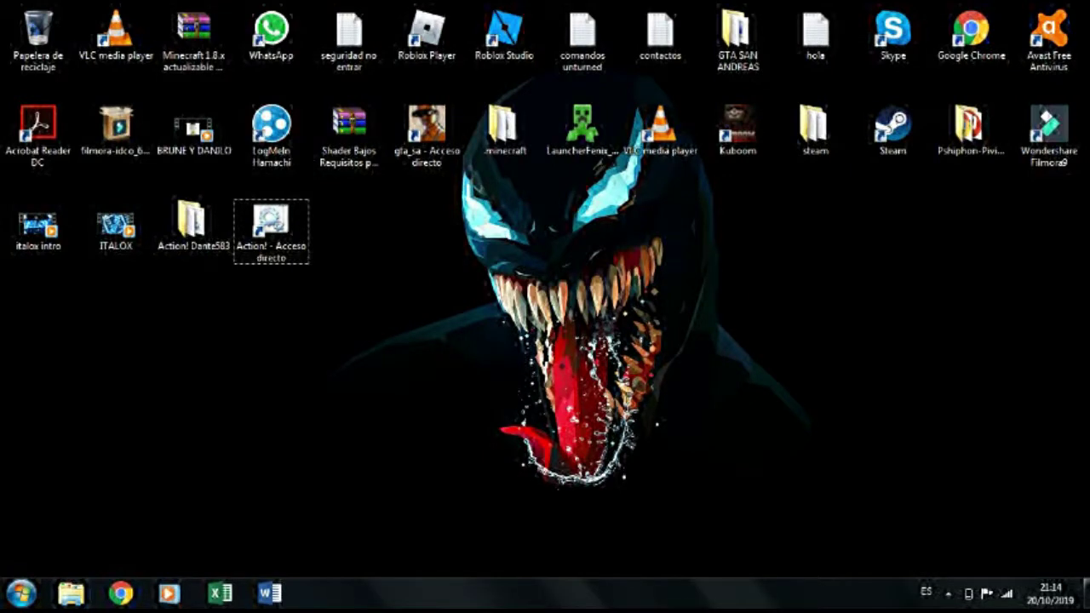
{"action": "left_click_drag", "start_coordinate": [440, 260], "coordinate": [425, 355]}
{"action": "mouse_move", "coordinate": [453, 227]}
{"action": "left_mouse_down"}
{"action": "mouse_move", "coordinate": [418, 336]}
{"action": "mouse_move", "coordinate": [397, 270]}
{"action": "left_mouse_up"}
{"action": "mouse_move", "coordinate": [368, 354]}
{"action": "left_mouse_down"}
{"action": "mouse_move", "coordinate": [376, 301]}
{"action": "mouse_move", "coordinate": [400, 302]}
{"action": "left_mouse_up"}
{"action": "mouse_move", "coordinate": [481, 236]}
{"action": "left_mouse_down"}
{"action": "mouse_move", "coordinate": [751, 397]}
{"action": "mouse_move", "coordinate": [755, 350]}
{"action": "left_mouse_up"}
{"action": "left_click_drag", "start_coordinate": [644, 303], "coordinate": [573, 353]}
{"action": "right_click", "coordinate": [540, 261]}
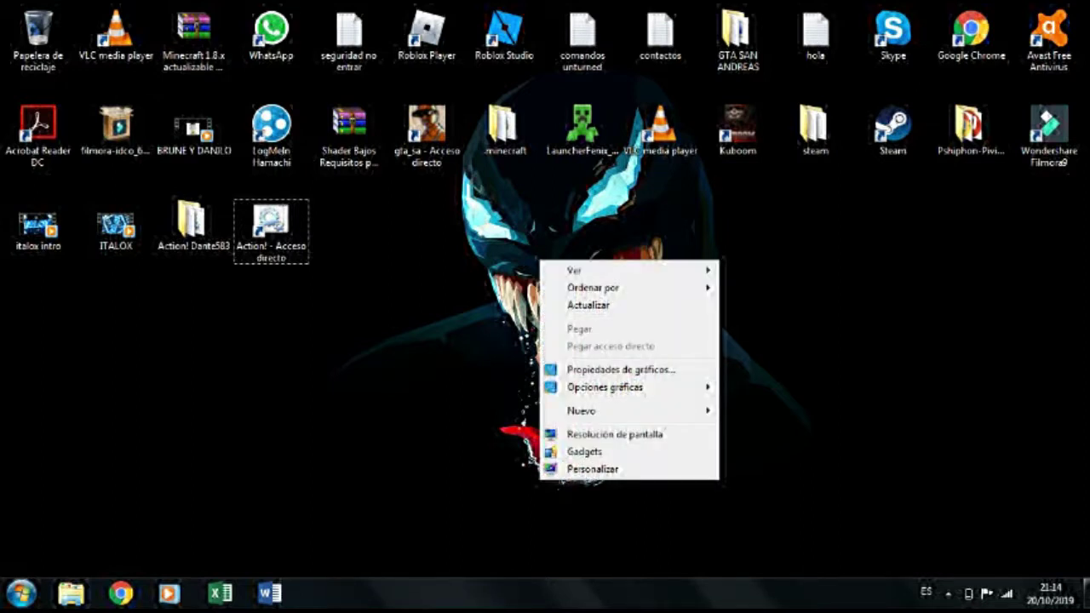
{"action": "key", "text": "Escape"}
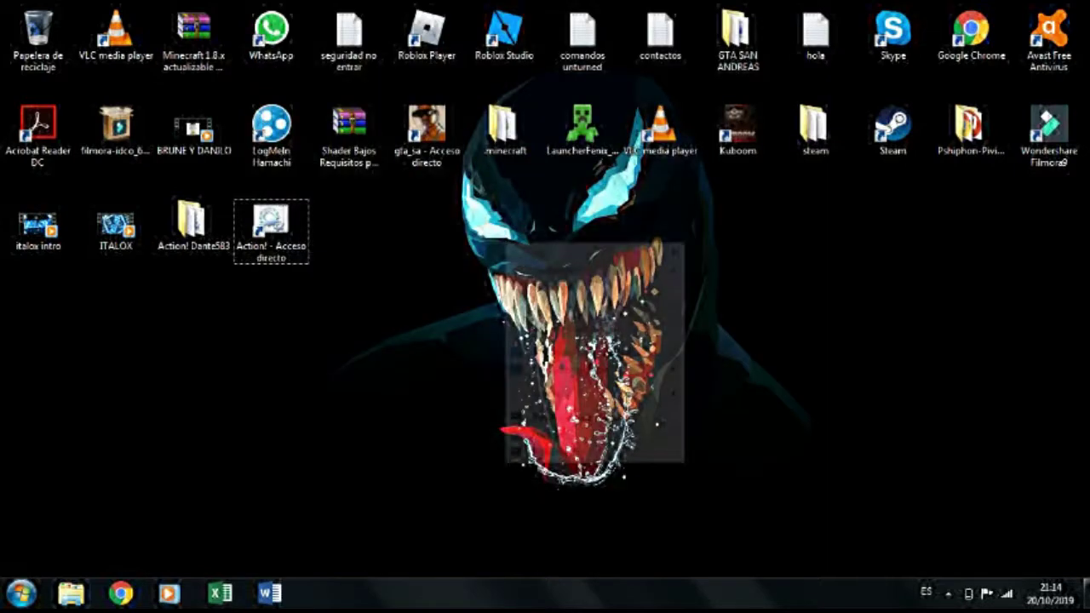
{"action": "right_click", "coordinate": [506, 245]}
{"action": "key", "text": "Escape"}
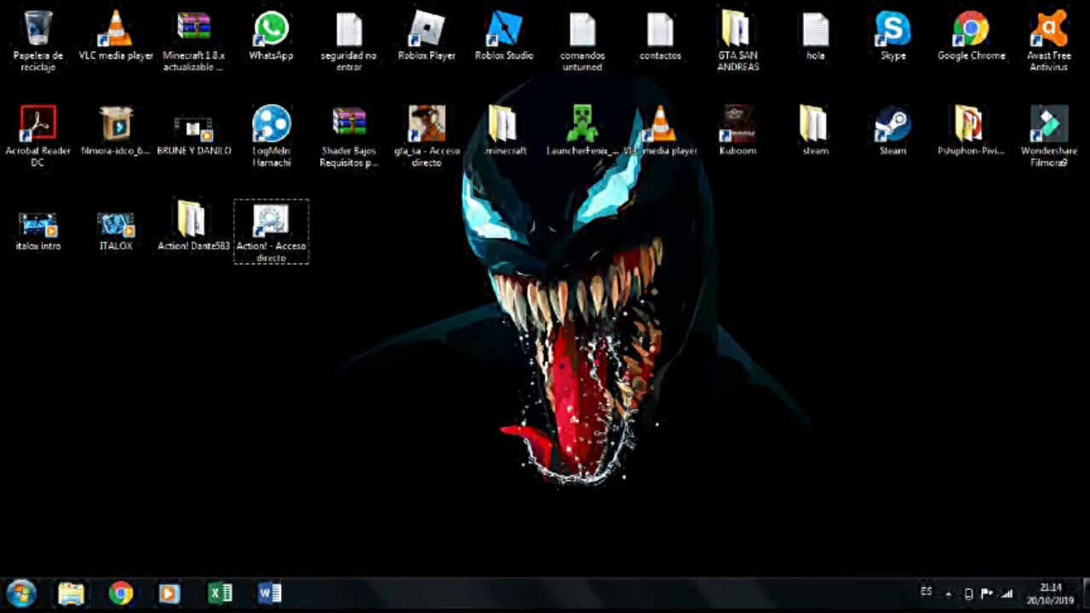
- Open the desktop personalization settings and apply the b1 theme from the installed themes
{"action": "right_click", "coordinate": [451, 237]}
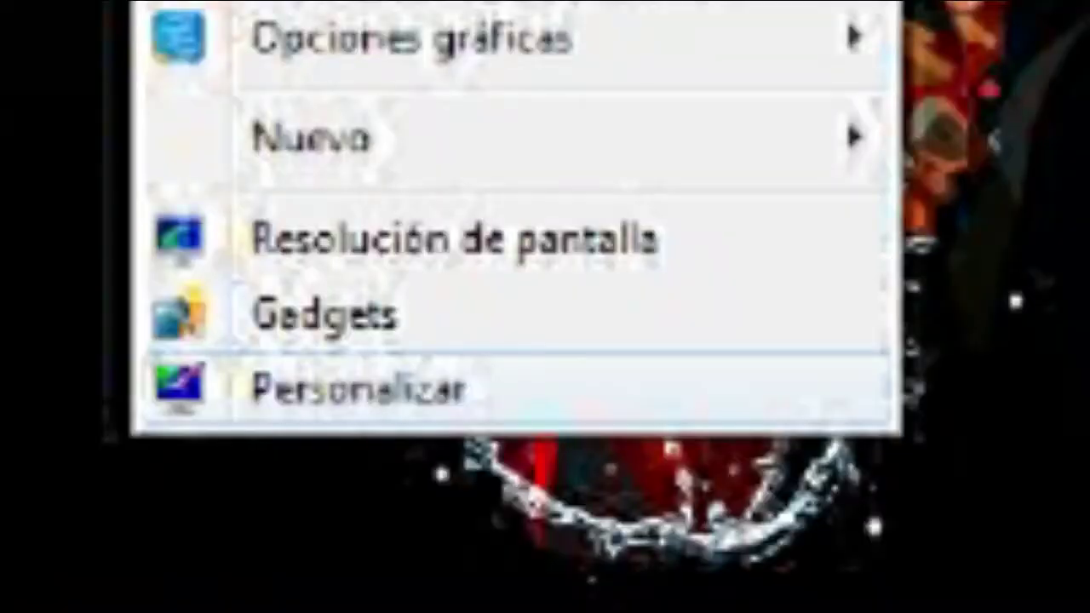
{"action": "left_click", "coordinate": [358, 389]}
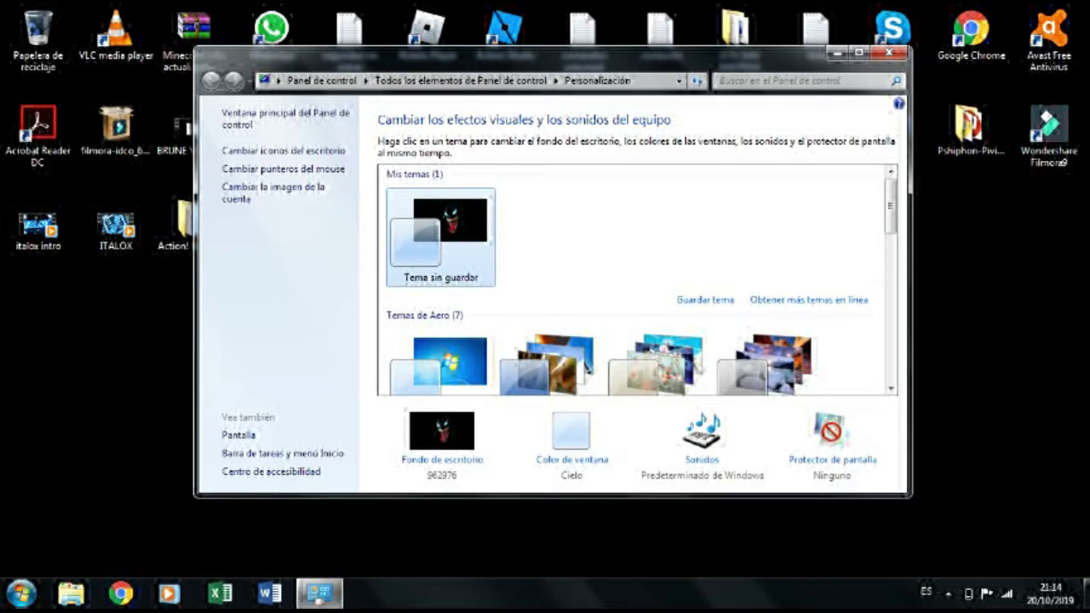
{"action": "left_click_drag", "start_coordinate": [891, 206], "coordinate": [890, 226]}
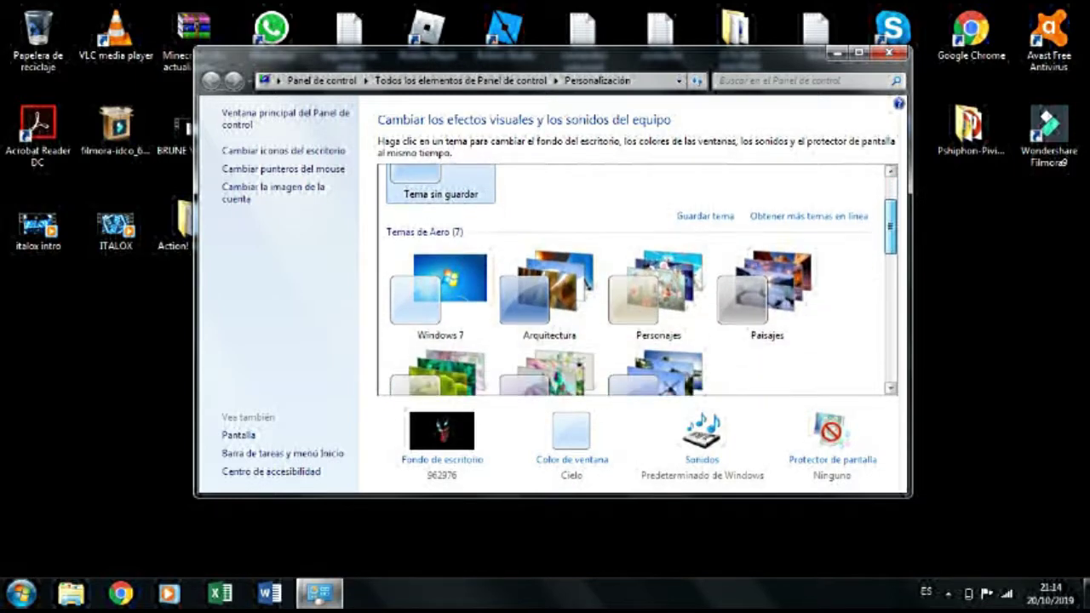
{"action": "scroll", "coordinate": [638, 280], "scroll_direction": "down", "scroll_amount": 10}
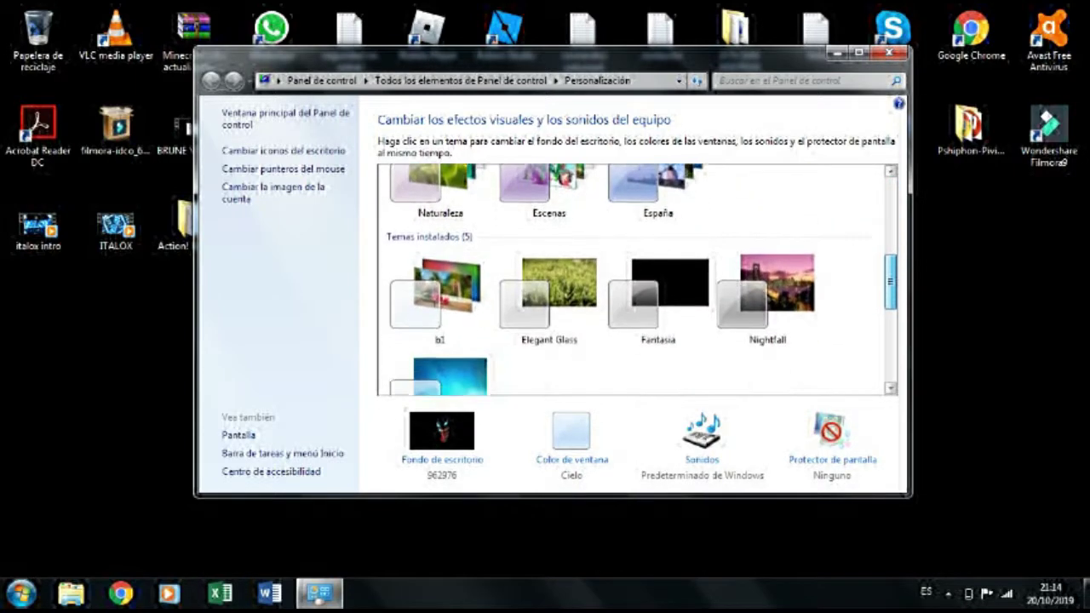
{"action": "scroll", "coordinate": [638, 281], "scroll_direction": "down", "scroll_amount": 1}
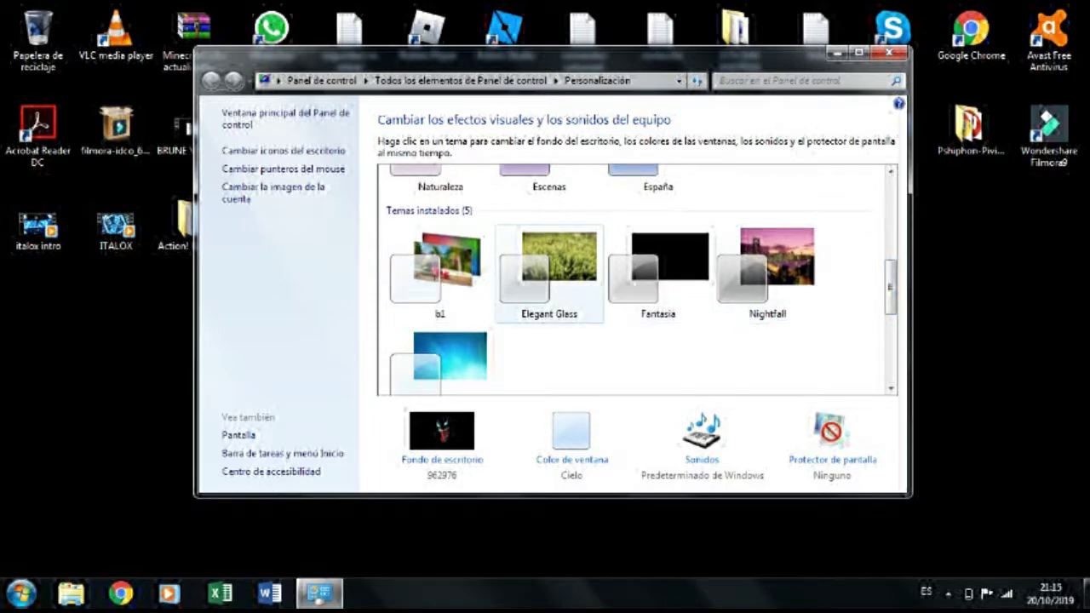
{"action": "scroll", "coordinate": [441, 349], "scroll_direction": "down", "scroll_amount": 1}
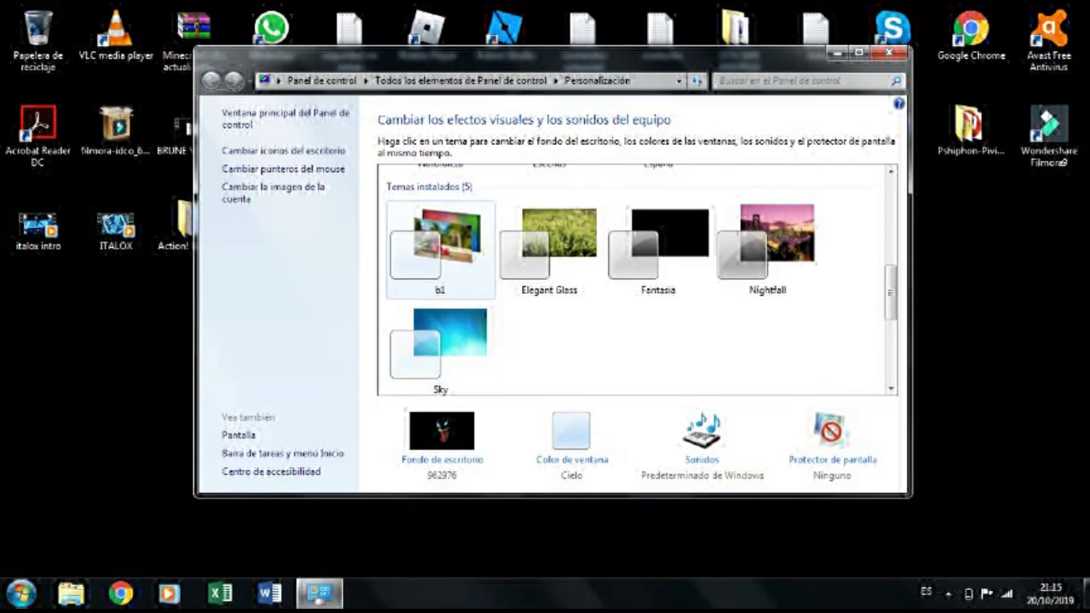
{"action": "left_click", "coordinate": [440, 250]}
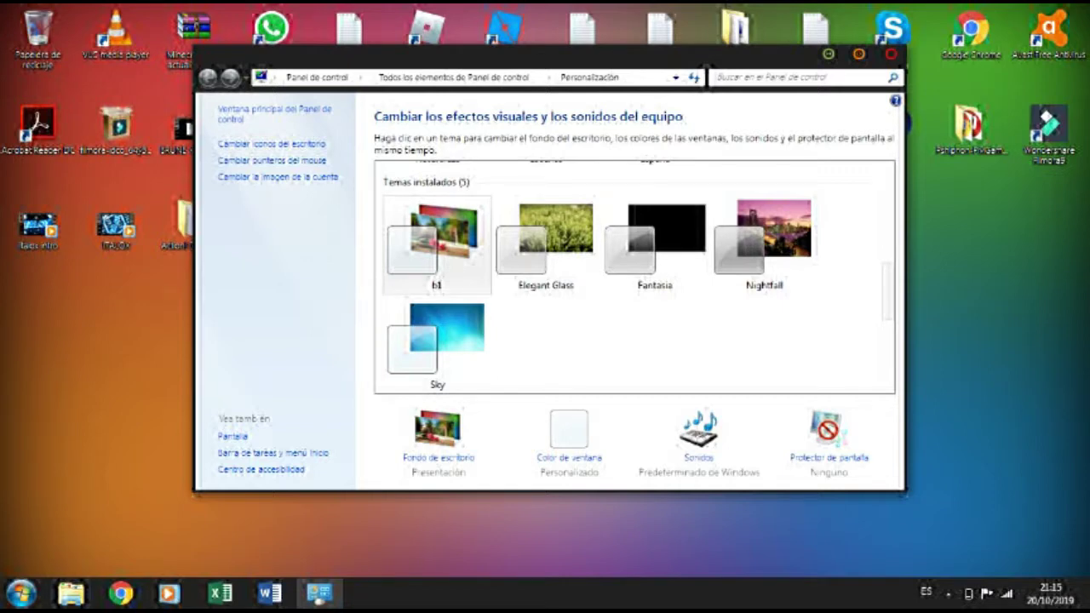
- Check the themed Personalization window at maximized and restored size, then close it to view the desktop
{"action": "left_click", "coordinate": [859, 53]}
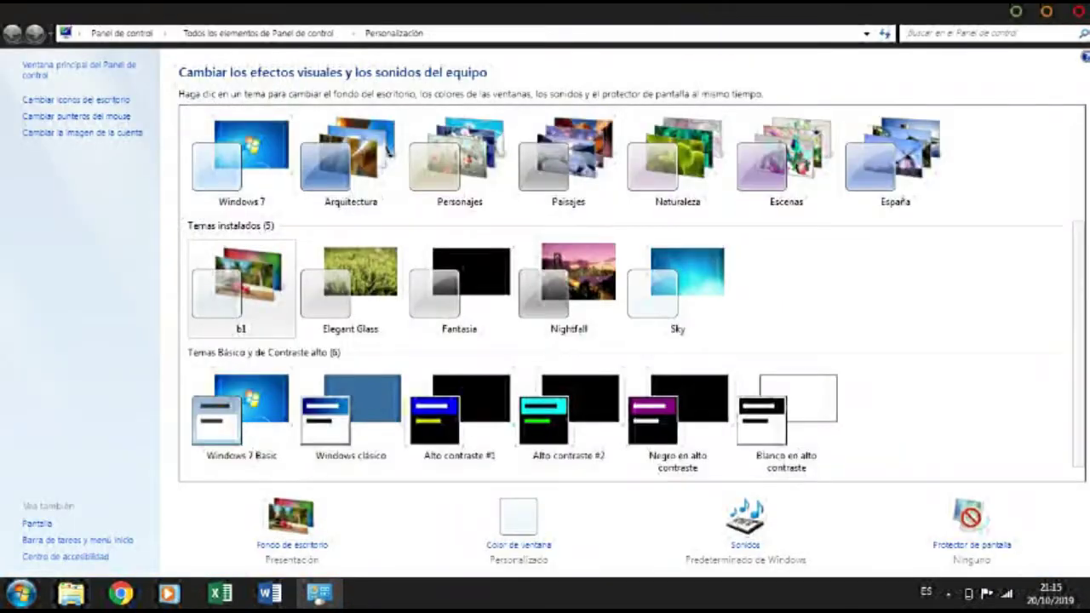
{"action": "left_click", "coordinate": [1046, 9]}
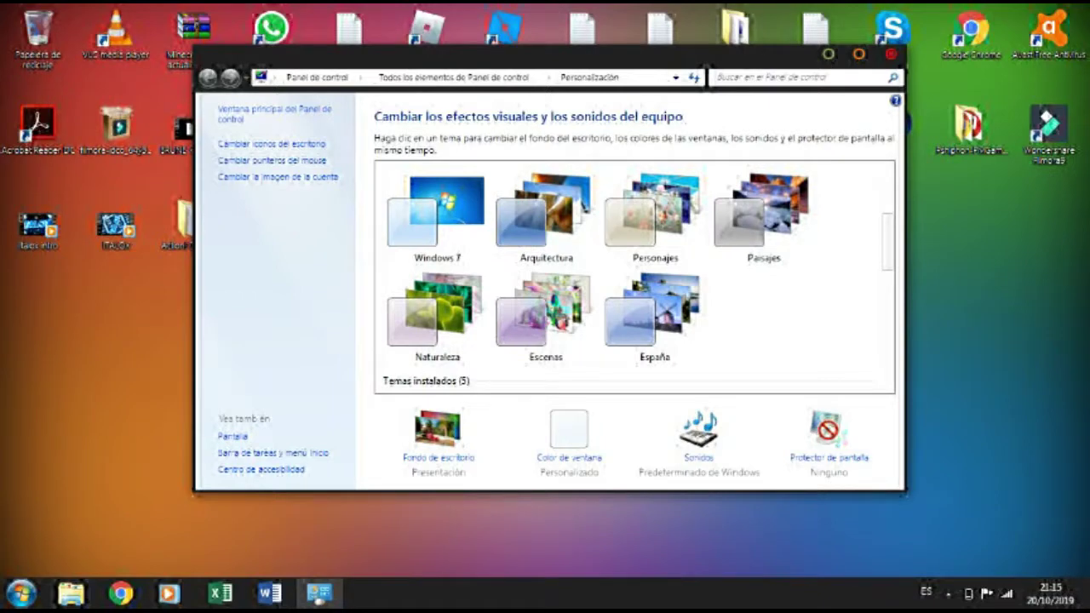
{"action": "key", "text": "alt+F4"}
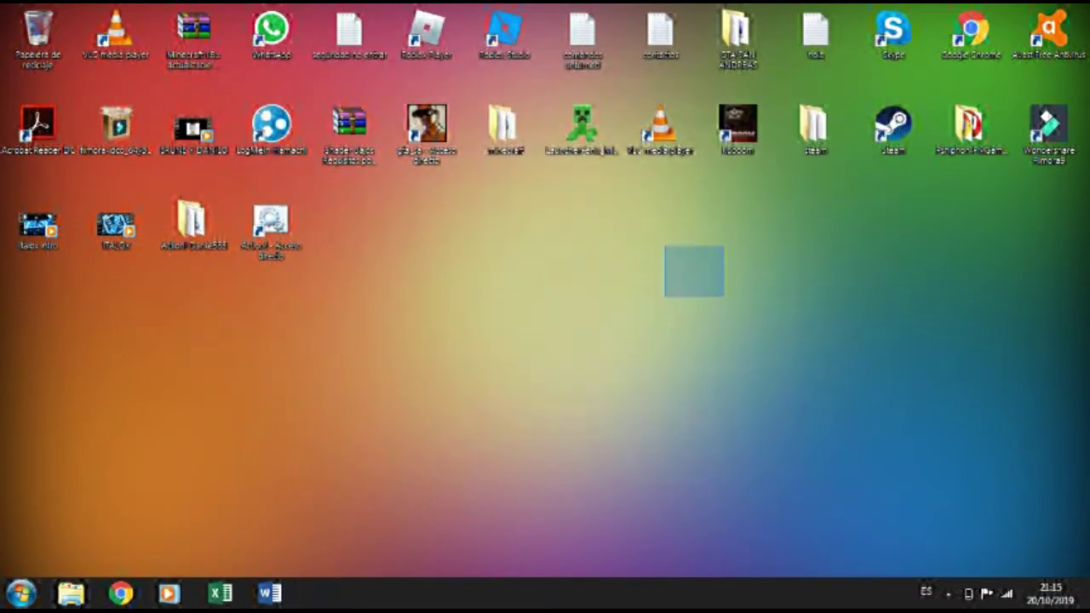
{"action": "left_click_drag", "start_coordinate": [526, 267], "coordinate": [405, 325]}
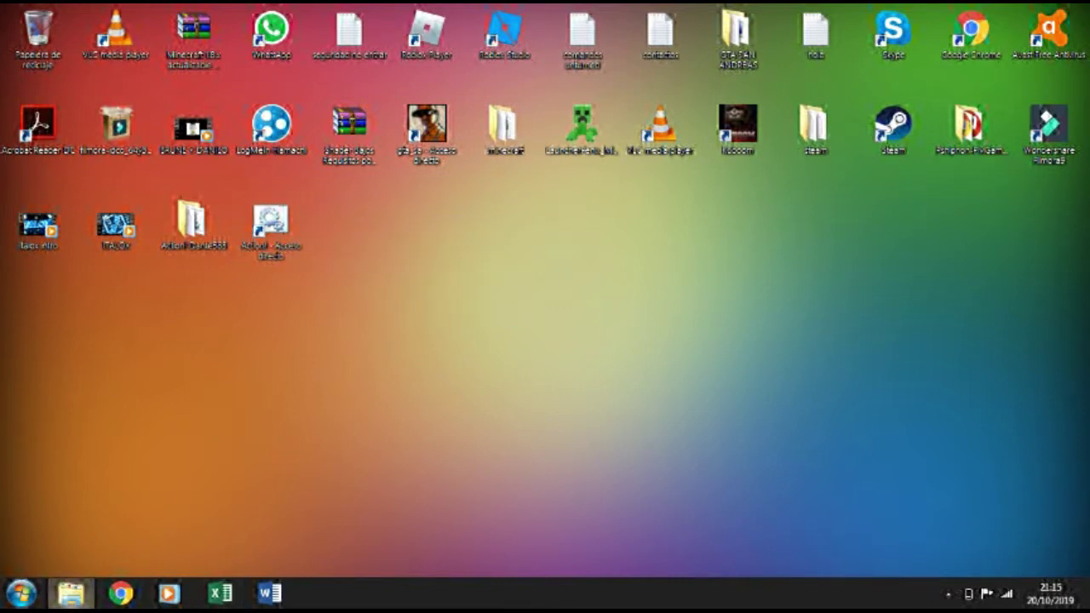
- Open File Explorer and browse the Documents and Pictures libraries, selecting several items to examine the theme's look
{"action": "left_click", "coordinate": [71, 592]}
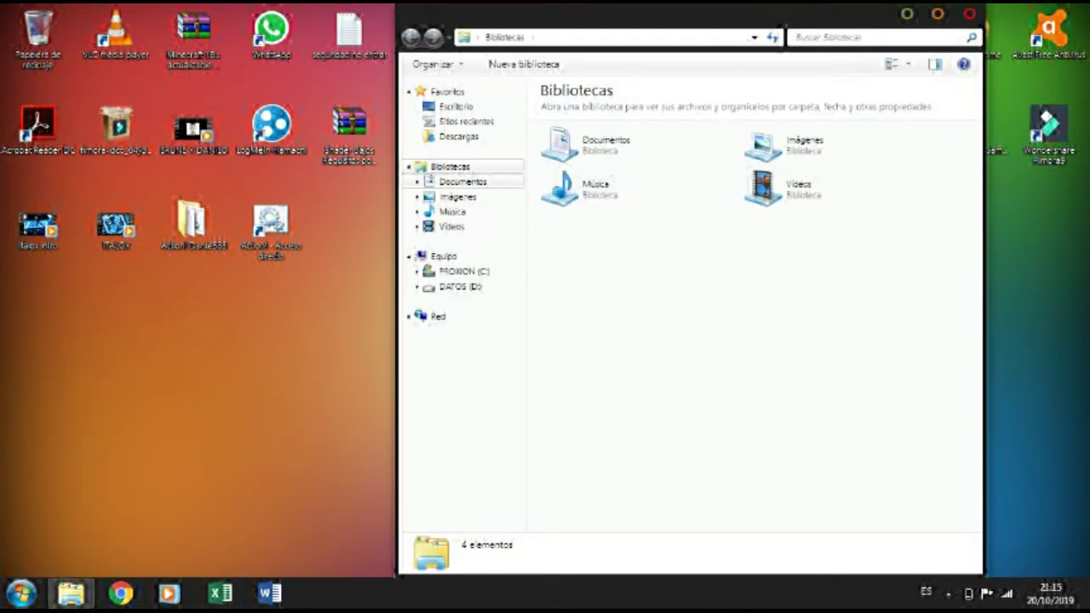
{"action": "left_click", "coordinate": [462, 182]}
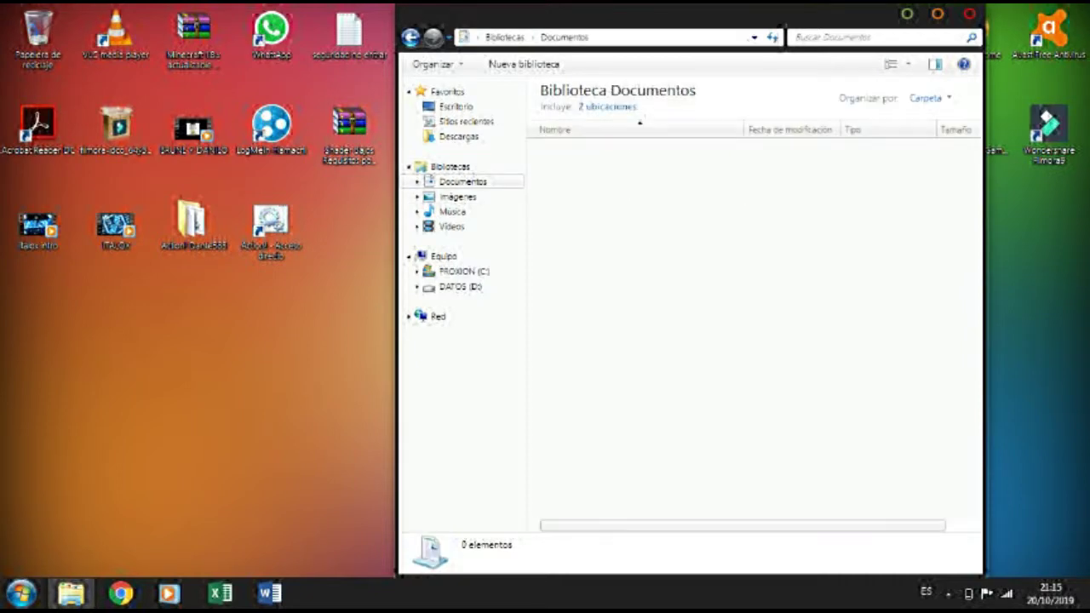
{"action": "left_click", "coordinate": [458, 197]}
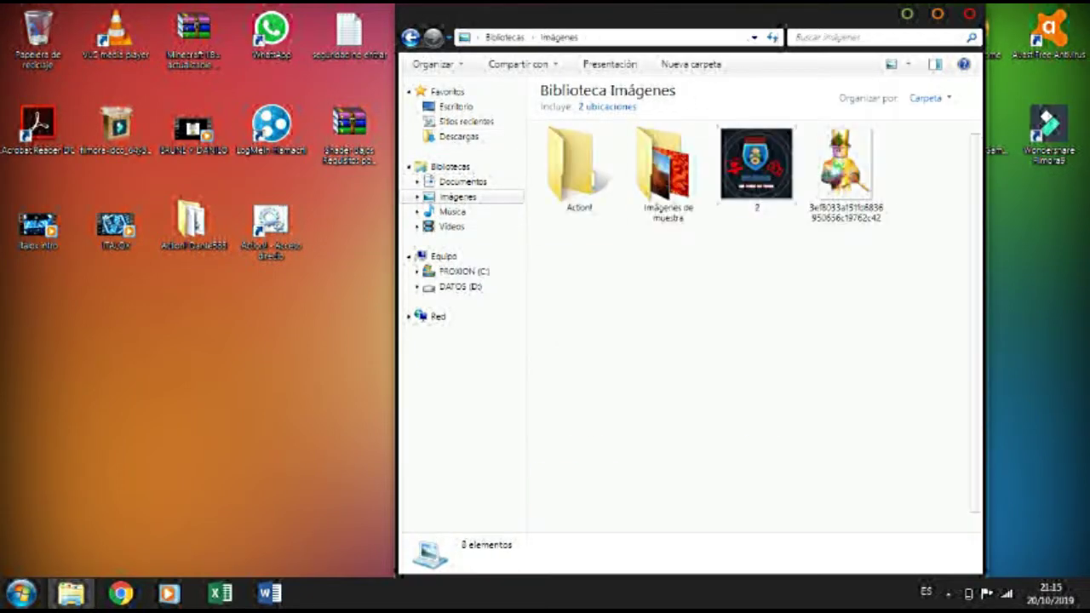
{"action": "left_click", "coordinate": [757, 166]}
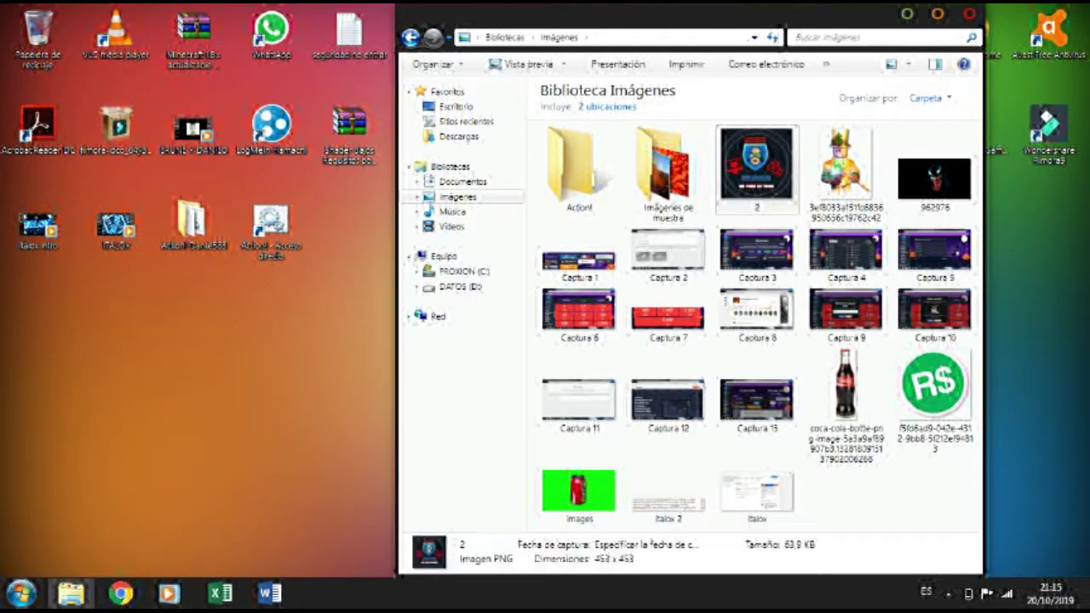
{"action": "left_click", "coordinate": [661, 182]}
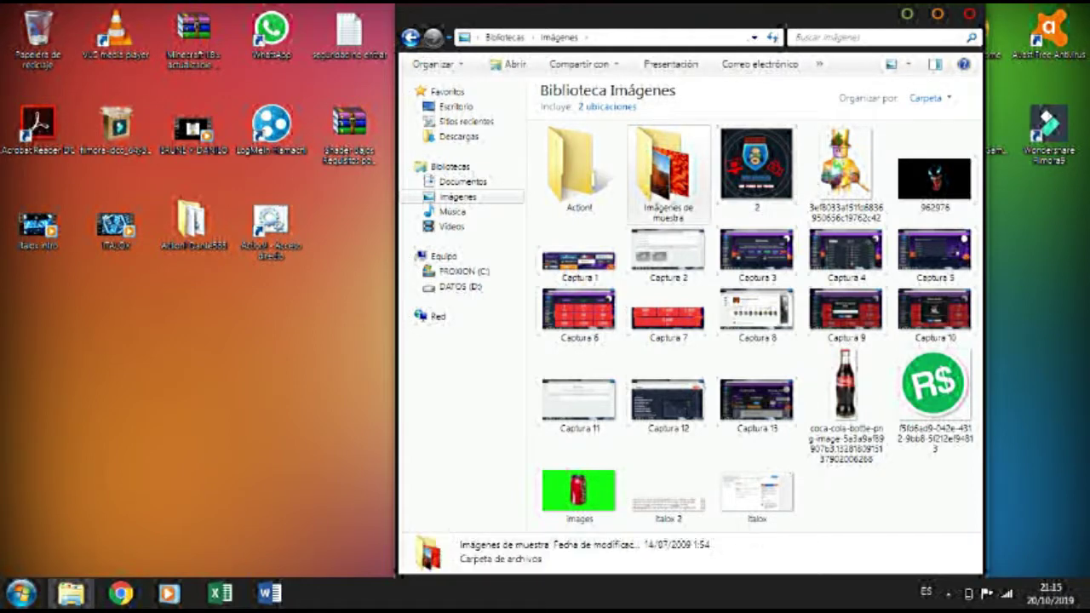
{"action": "key", "text": "Down"}
{"action": "key", "text": "Down"}
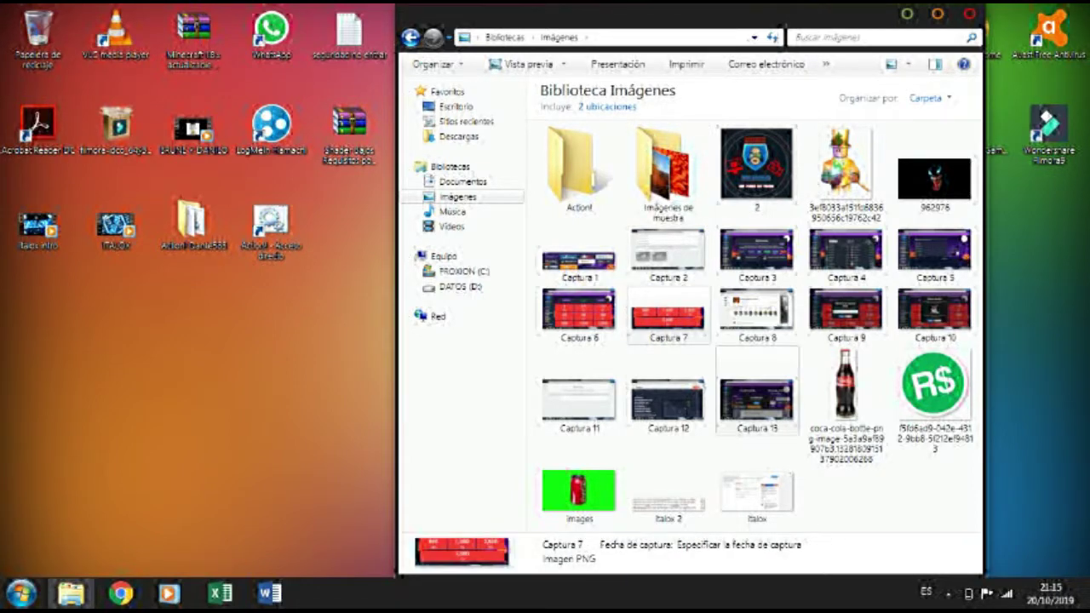
{"action": "key", "text": "Right"}
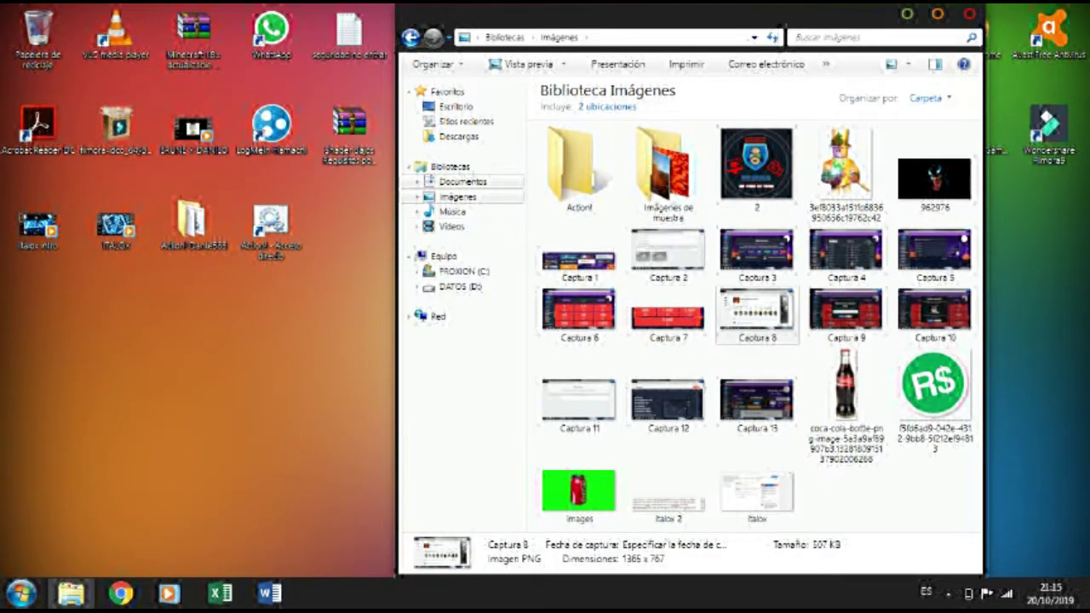
- Open the Descargas folder through the recent places list
{"action": "left_click", "coordinate": [466, 122]}
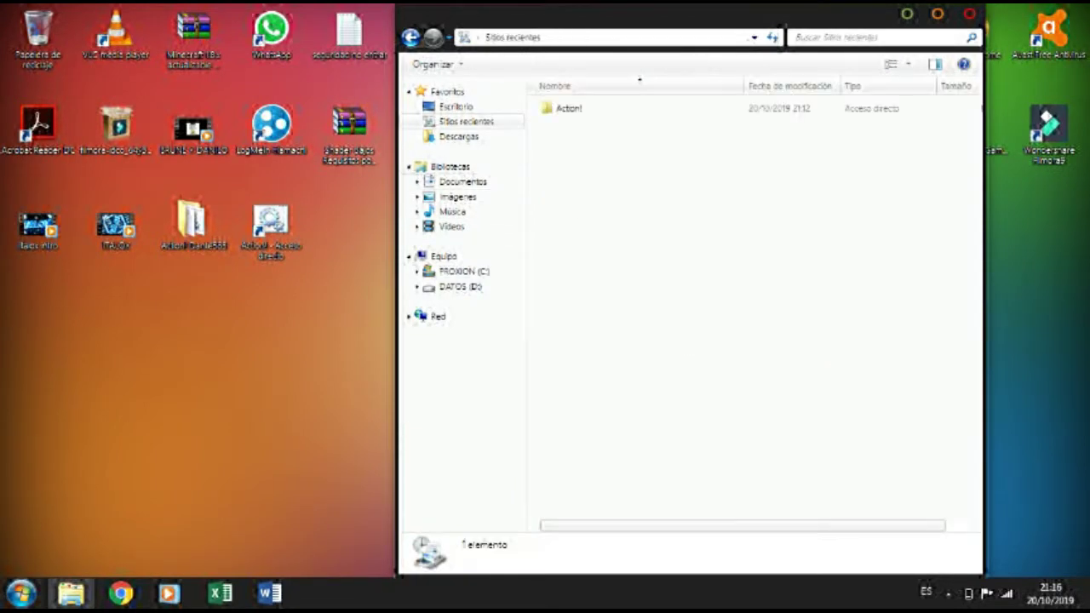
{"action": "left_click", "coordinate": [569, 109]}
{"action": "double_click", "coordinate": [575, 125]}
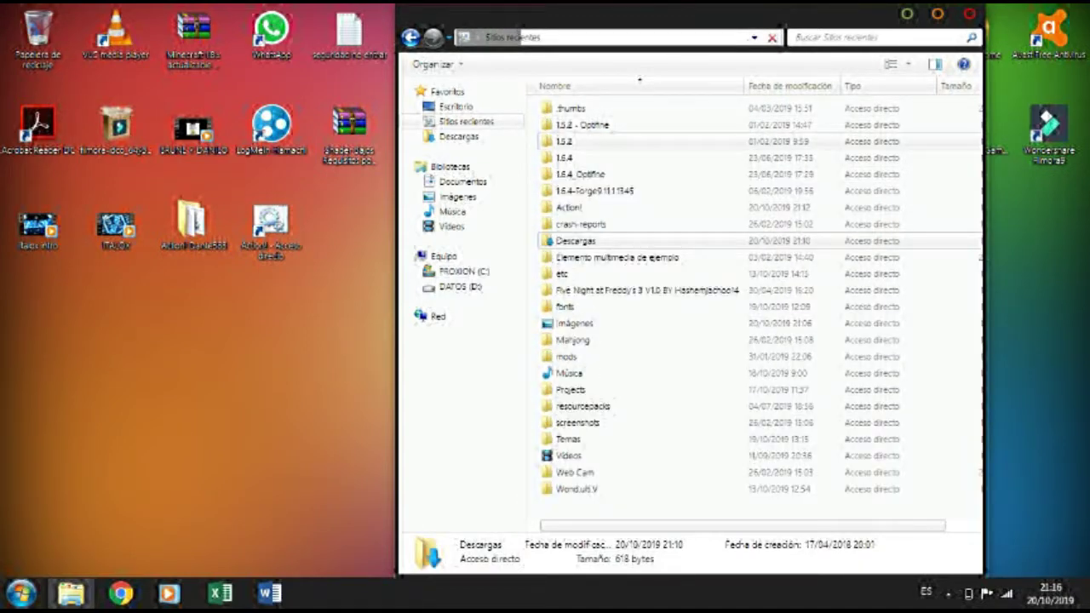
{"action": "key", "text": "Return"}
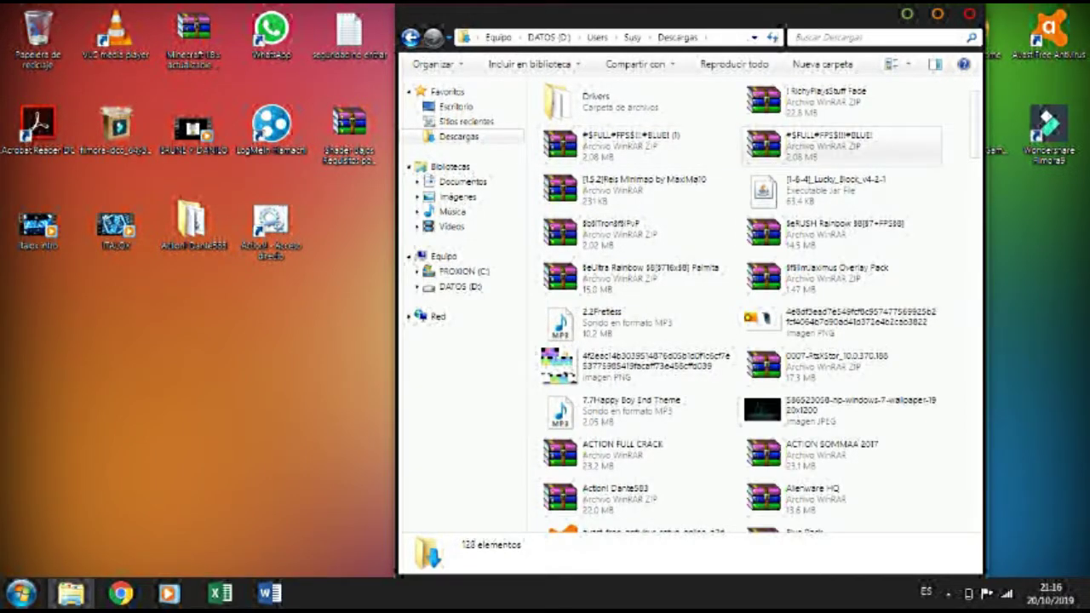
- Move the elegant7 sample archive from Descargas to the desktop, close the folder window, and extract the archive there
{"action": "scroll", "coordinate": [816, 123], "scroll_direction": "down", "scroll_amount": 3}
{"action": "scroll", "coordinate": [816, 124], "scroll_direction": "down", "scroll_amount": 10}
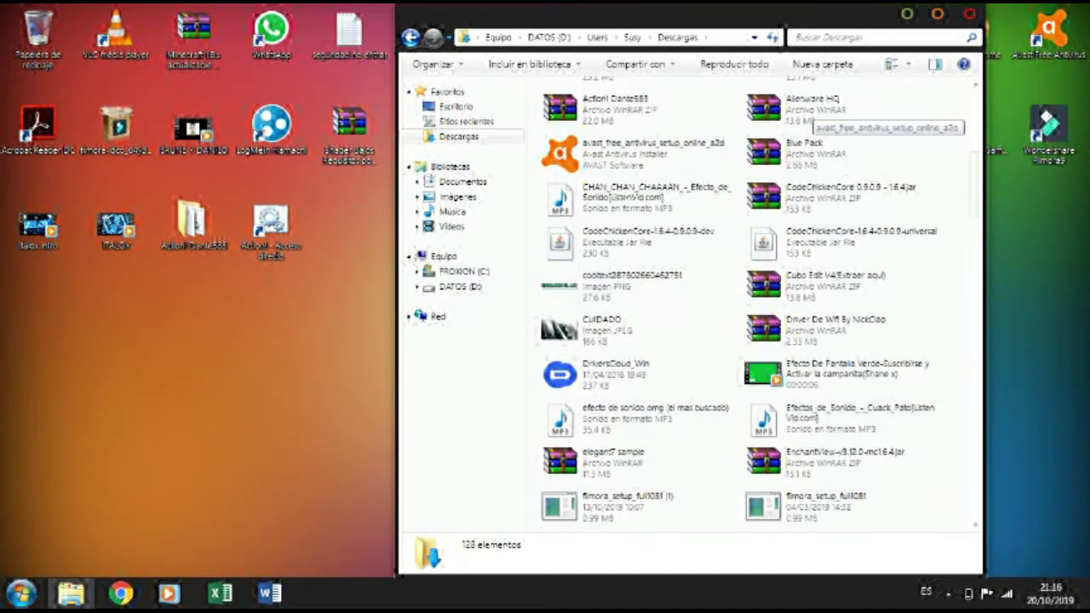
{"action": "scroll", "coordinate": [815, 123], "scroll_direction": "down", "scroll_amount": 1}
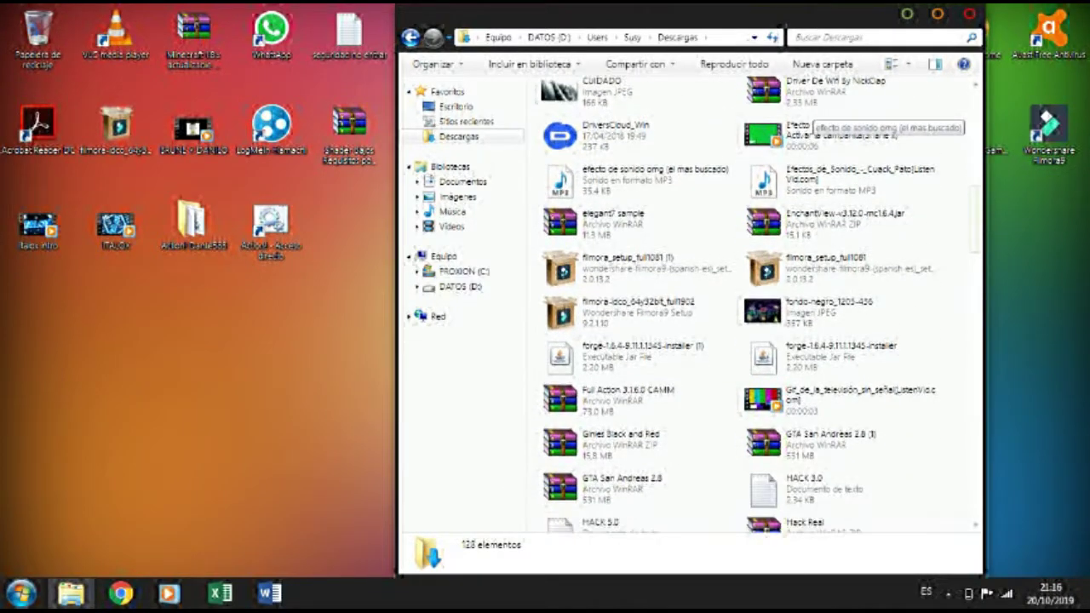
{"action": "scroll", "coordinate": [815, 123], "scroll_direction": "down", "scroll_amount": 2}
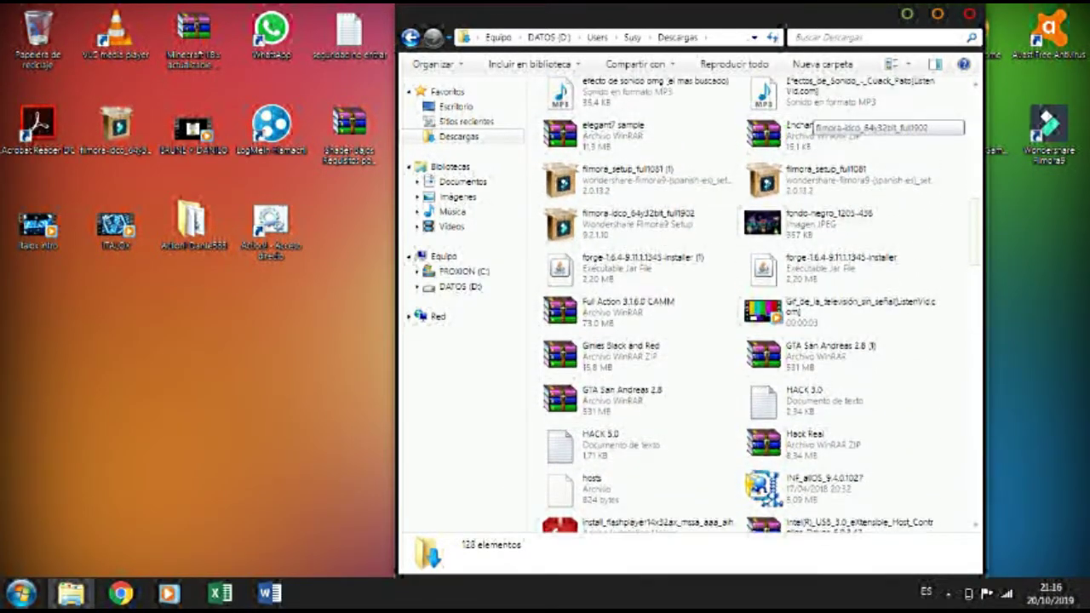
{"action": "left_click_drag", "start_coordinate": [651, 146], "coordinate": [345, 249]}
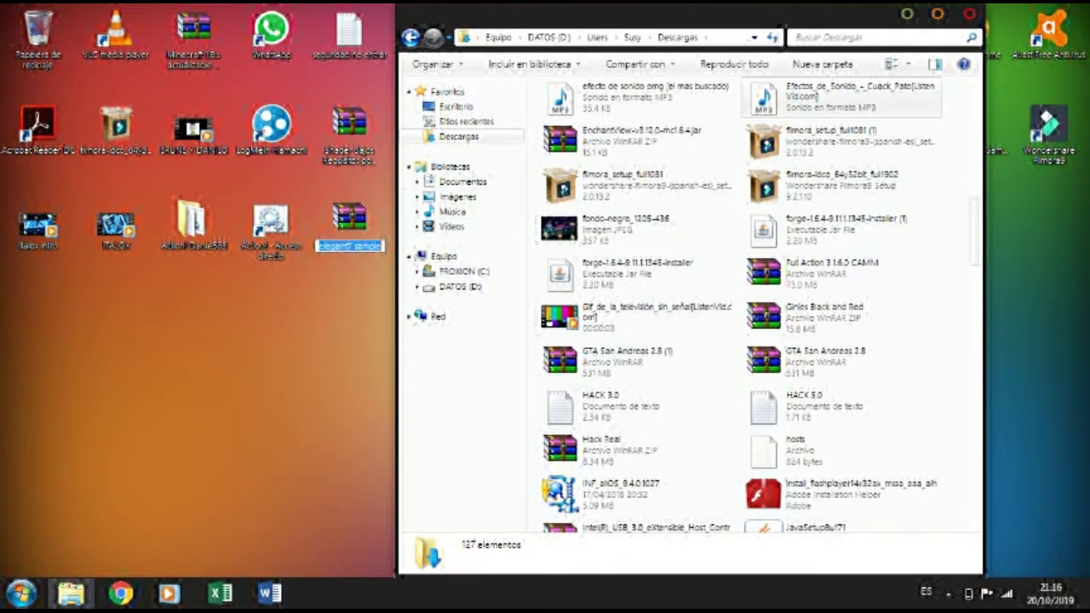
{"action": "left_click", "coordinate": [965, 17]}
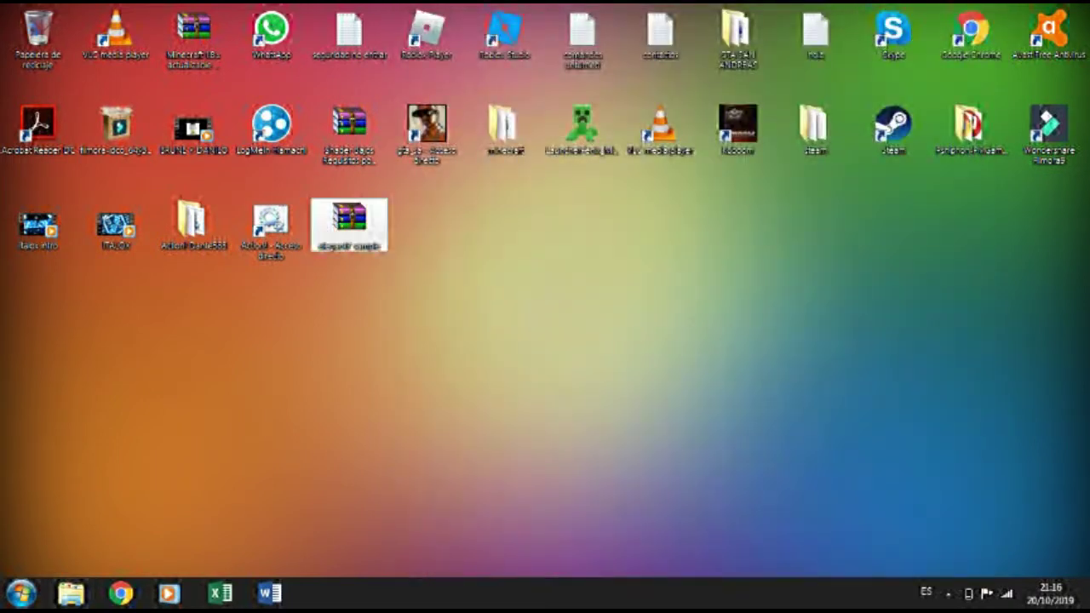
{"action": "right_click", "coordinate": [341, 227]}
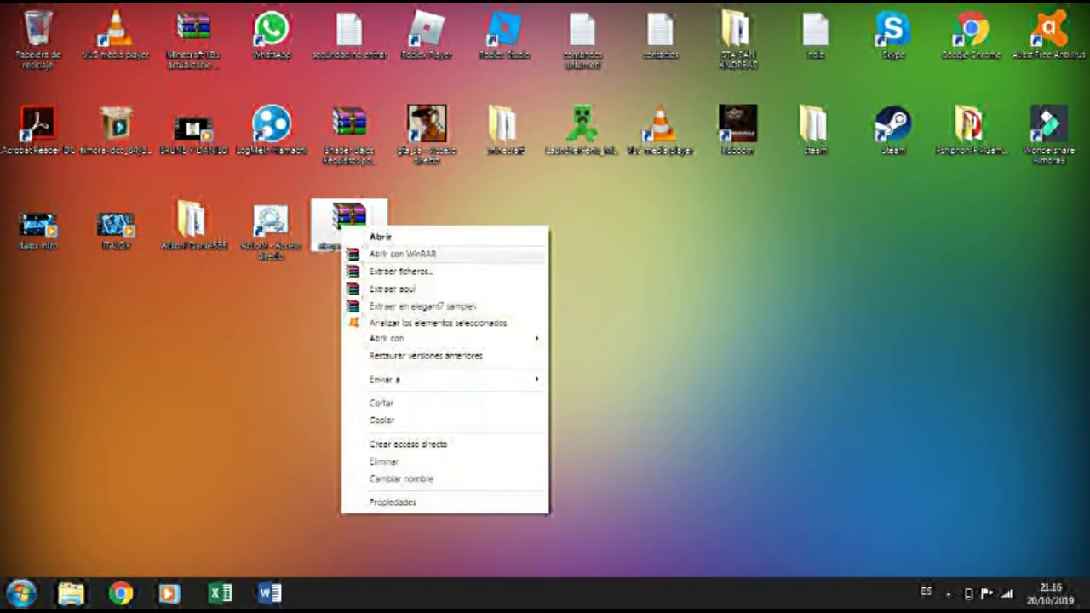
{"action": "left_click", "coordinate": [393, 289]}
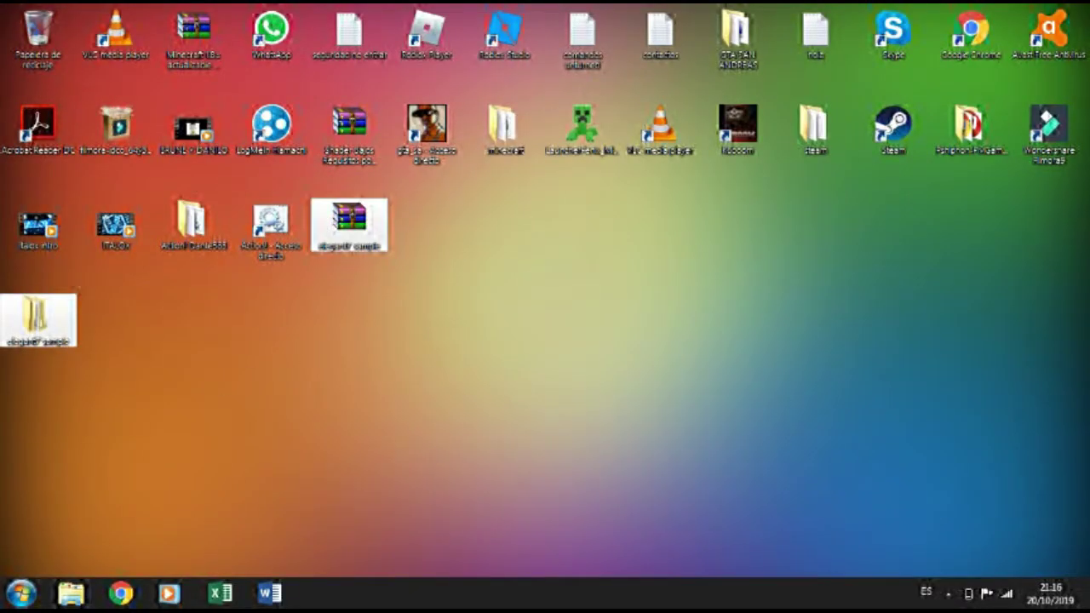
- Send the elegant7 sample archive and its extracted folder to the recycle bin and empty the bin permanently
{"action": "left_click_drag", "start_coordinate": [349, 223], "coordinate": [38, 38]}
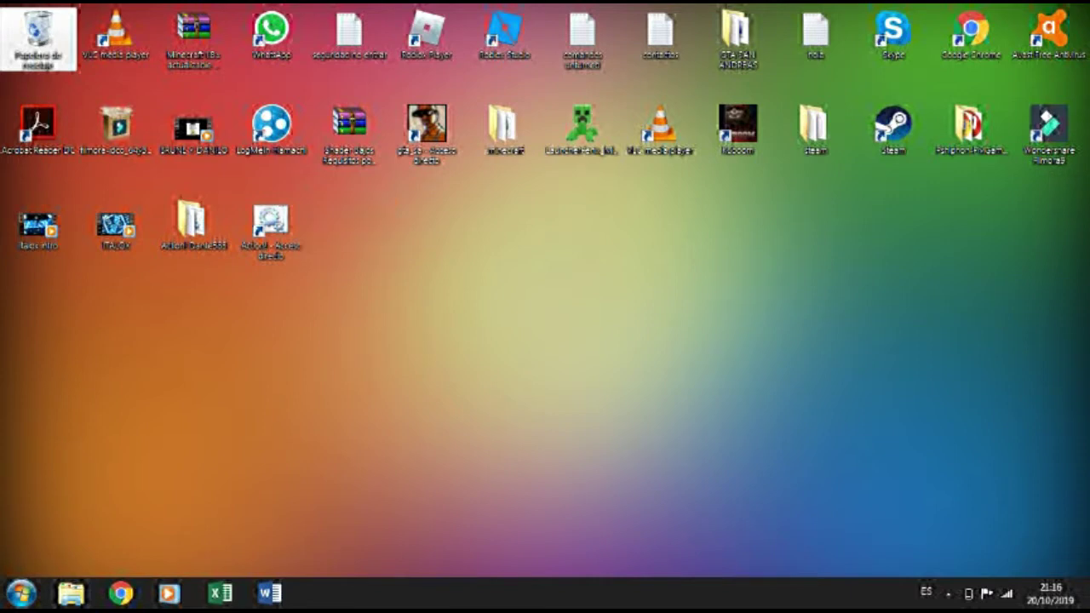
{"action": "right_click", "coordinate": [38, 34]}
{"action": "left_click", "coordinate": [102, 68]}
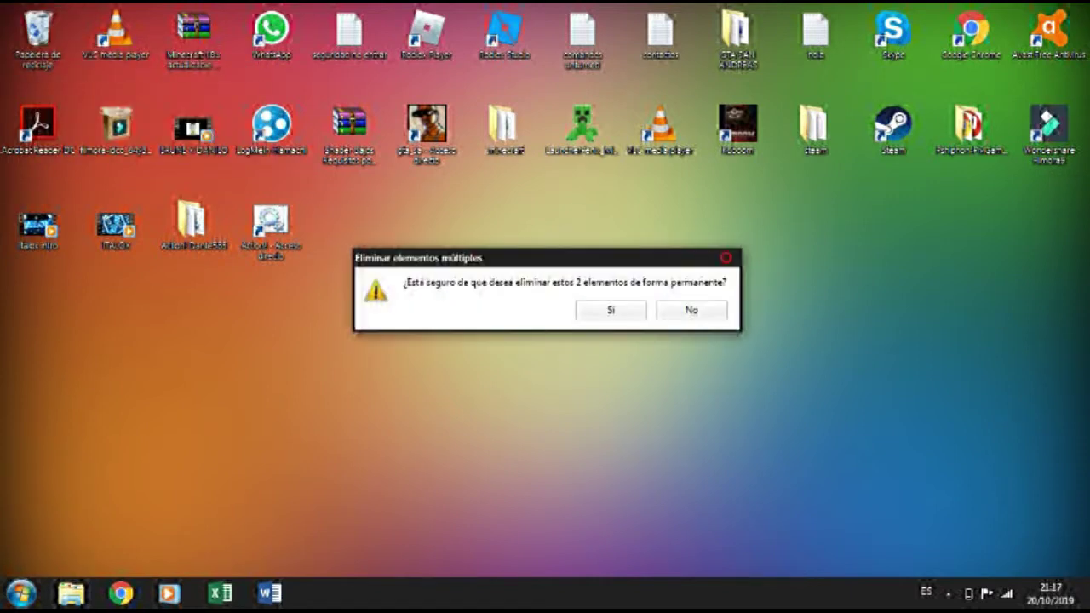
{"action": "left_click", "coordinate": [610, 310]}
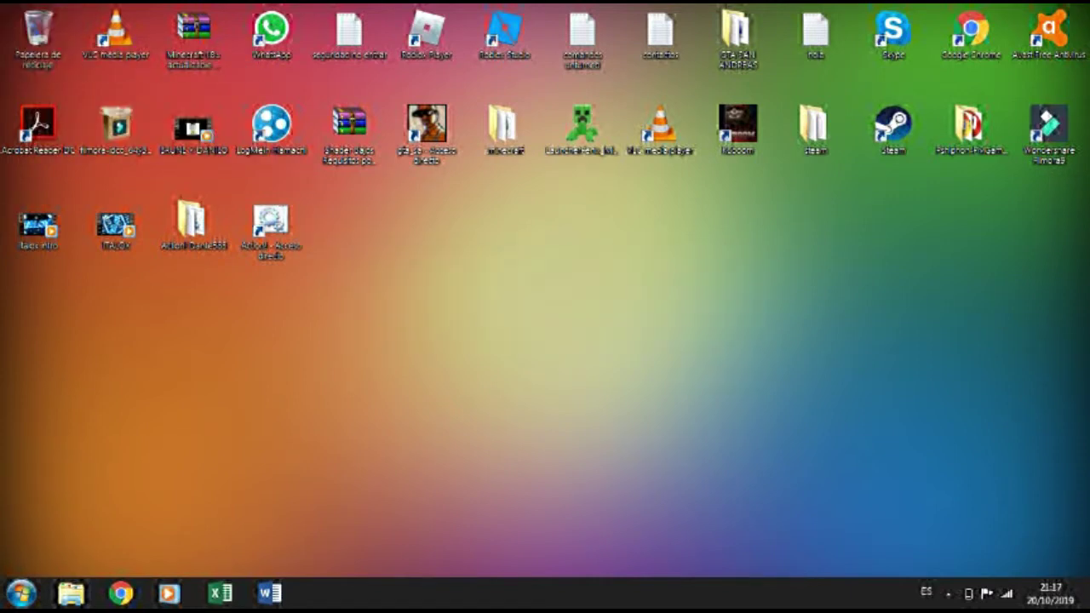
- Open and close the Start menu repeatedly to examine how the applied theme styles it
{"action": "left_click", "coordinate": [21, 593]}
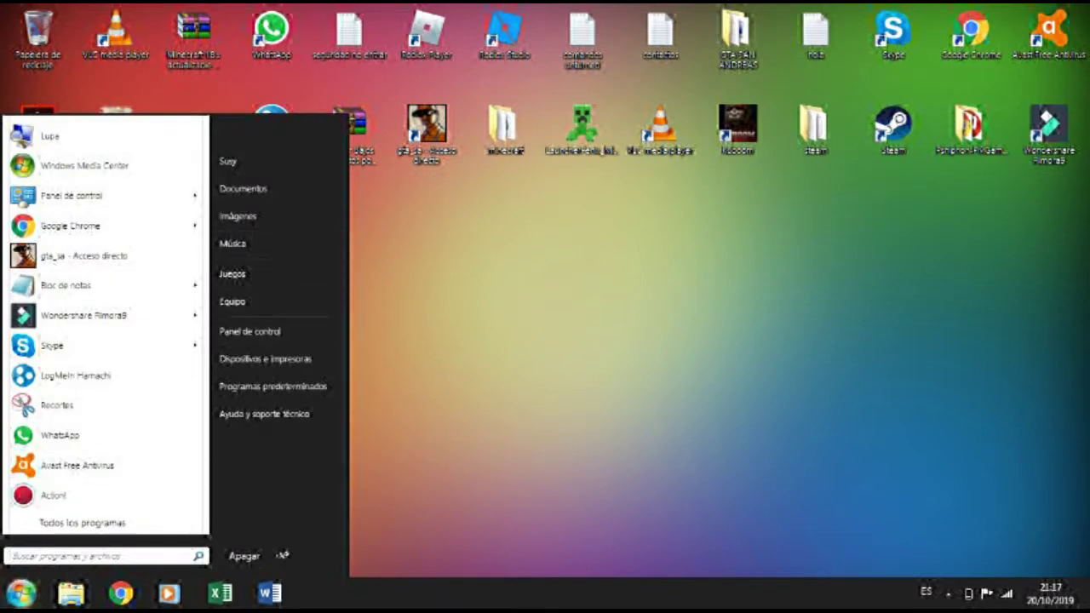
{"action": "left_click", "coordinate": [22, 593]}
{"action": "left_click", "coordinate": [21, 593]}
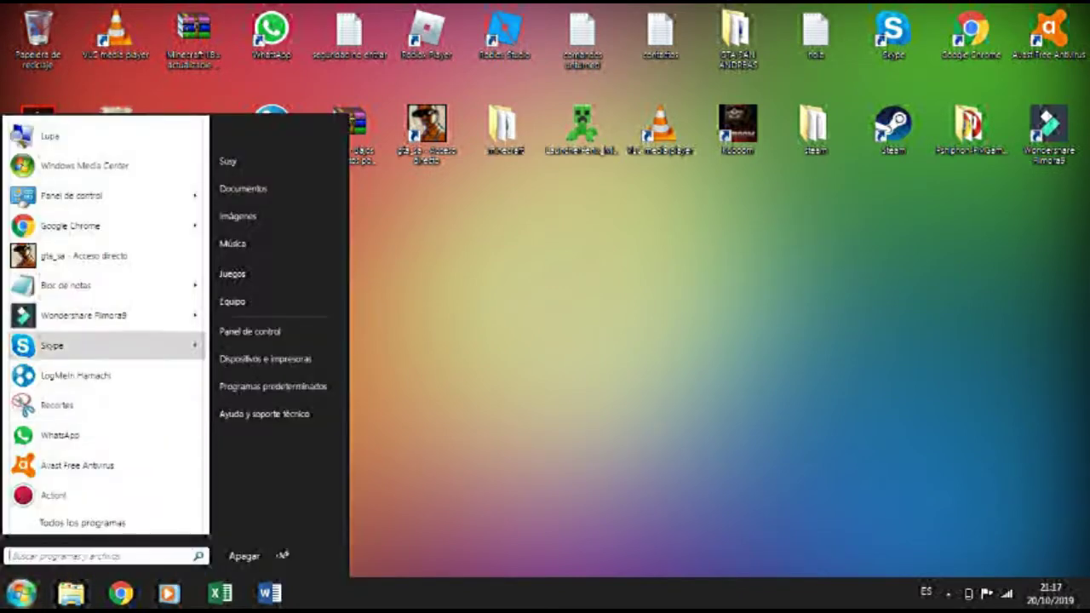
{"action": "left_click", "coordinate": [247, 301]}
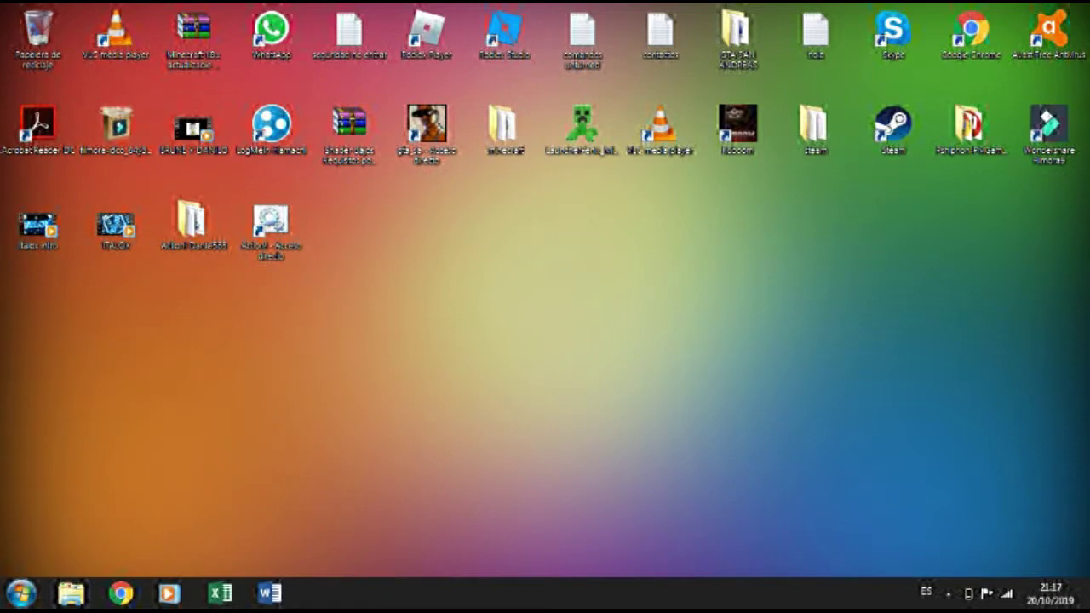
{"action": "key", "text": "super"}
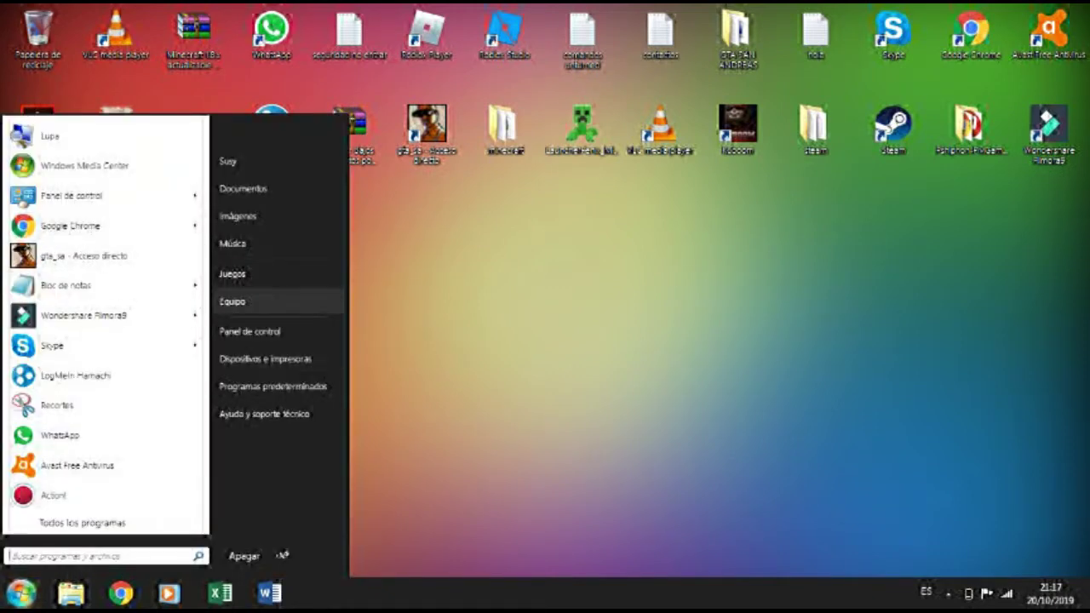
- Apply the Elegant Glass theme from the desktop personalization settings and close the settings window
{"action": "key", "text": "Escape"}
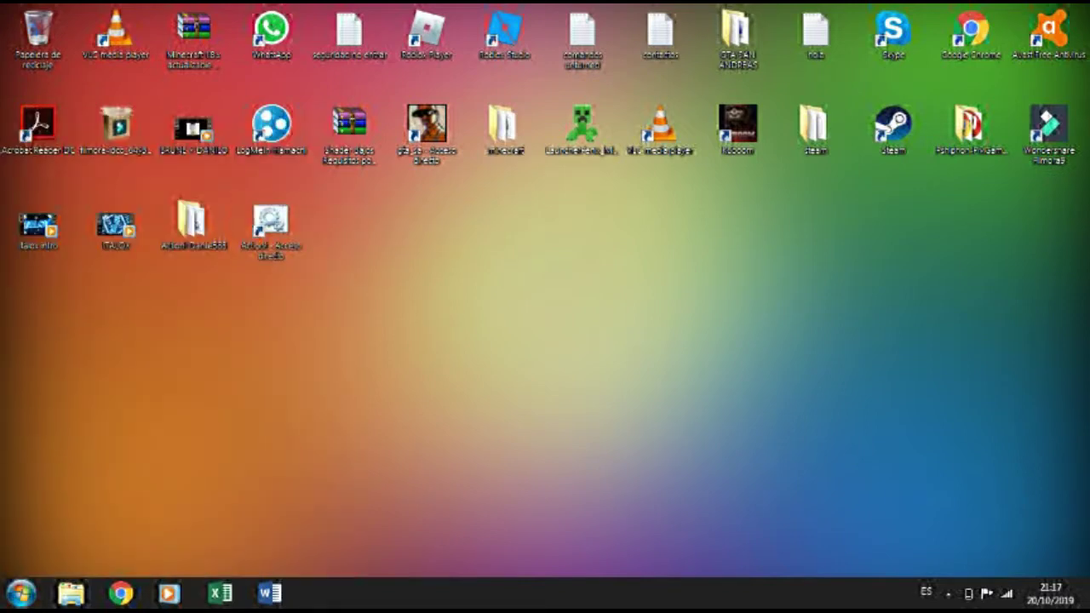
{"action": "right_click", "coordinate": [478, 280]}
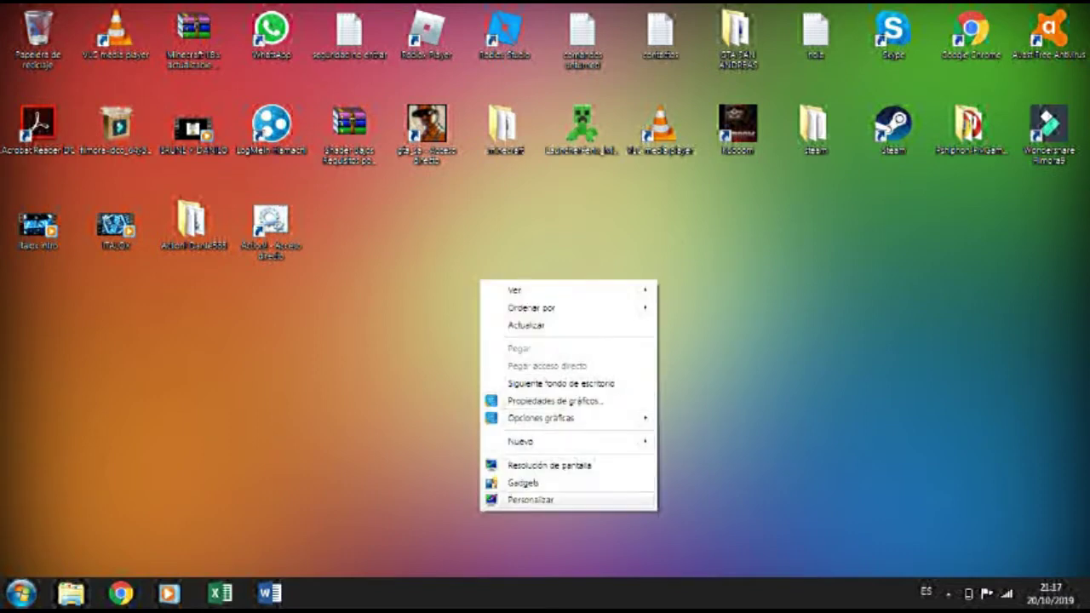
{"action": "left_click", "coordinate": [545, 502]}
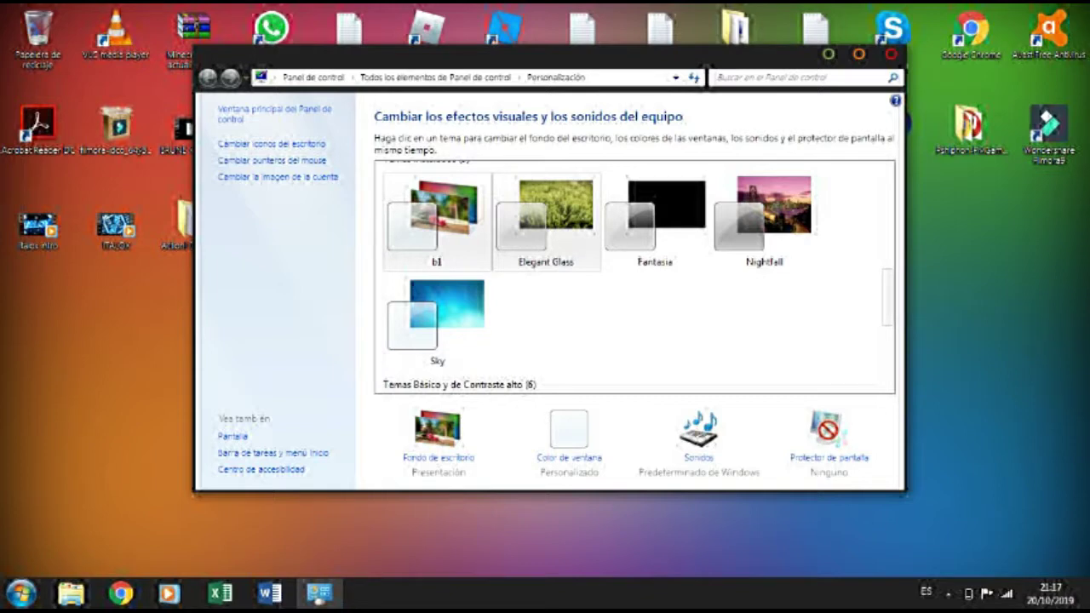
{"action": "left_click", "coordinate": [546, 208]}
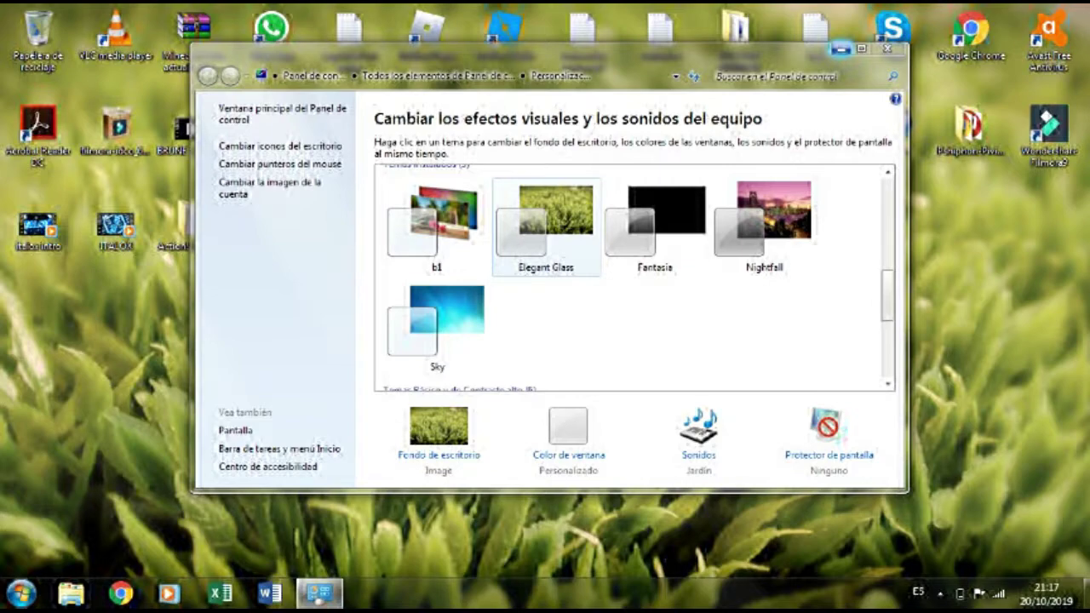
{"action": "left_click", "coordinate": [887, 48]}
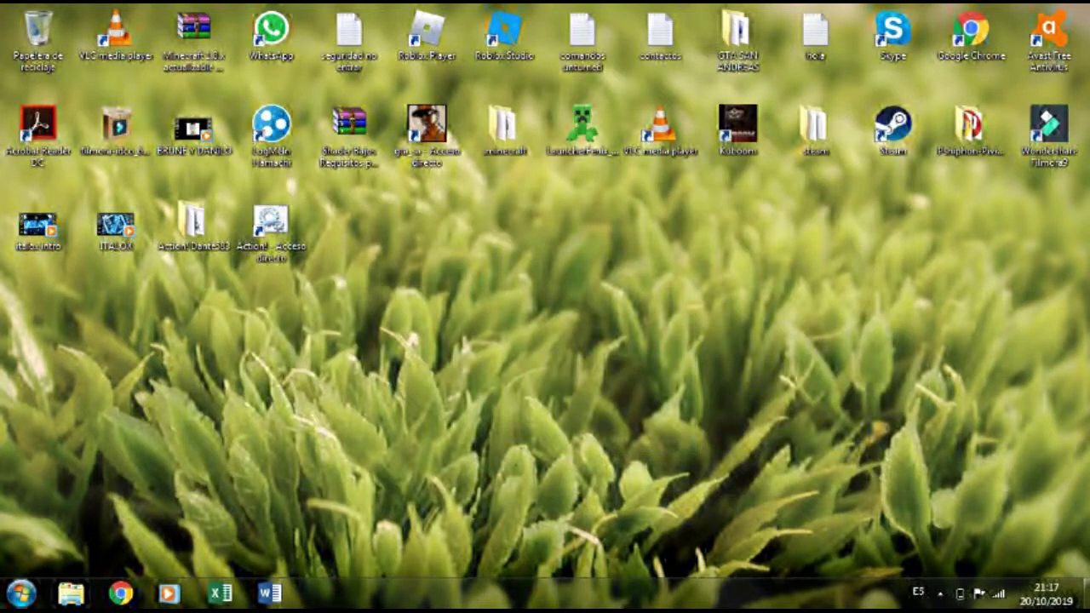
- Open the Start menu and the desktop context menu to examine how the Elegant Glass theme styles them
{"action": "left_click", "coordinate": [21, 594]}
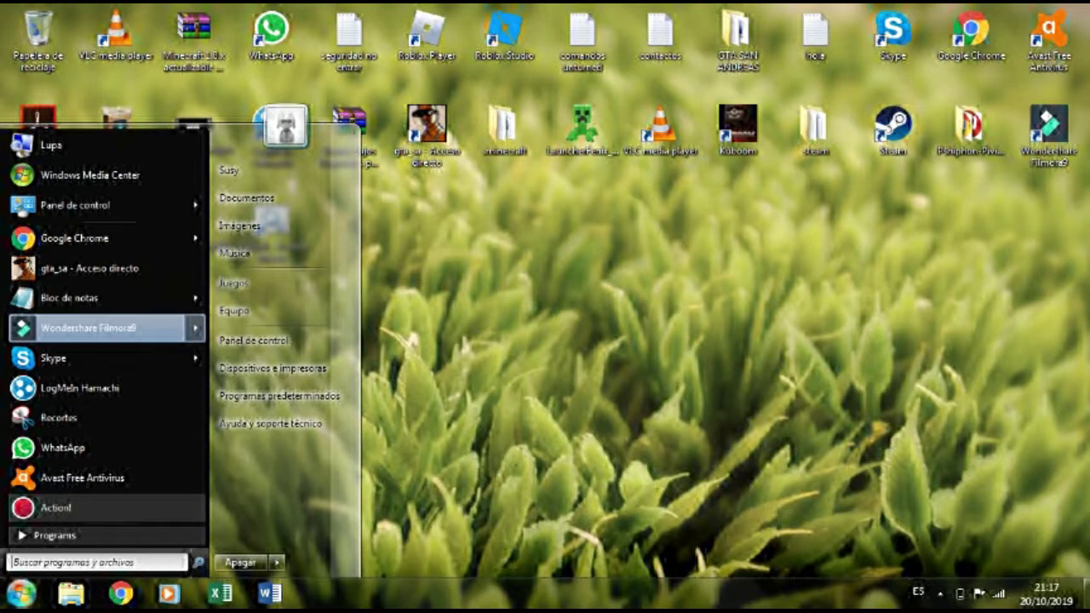
{"action": "key", "text": "Escape"}
{"action": "right_click", "coordinate": [384, 341]}
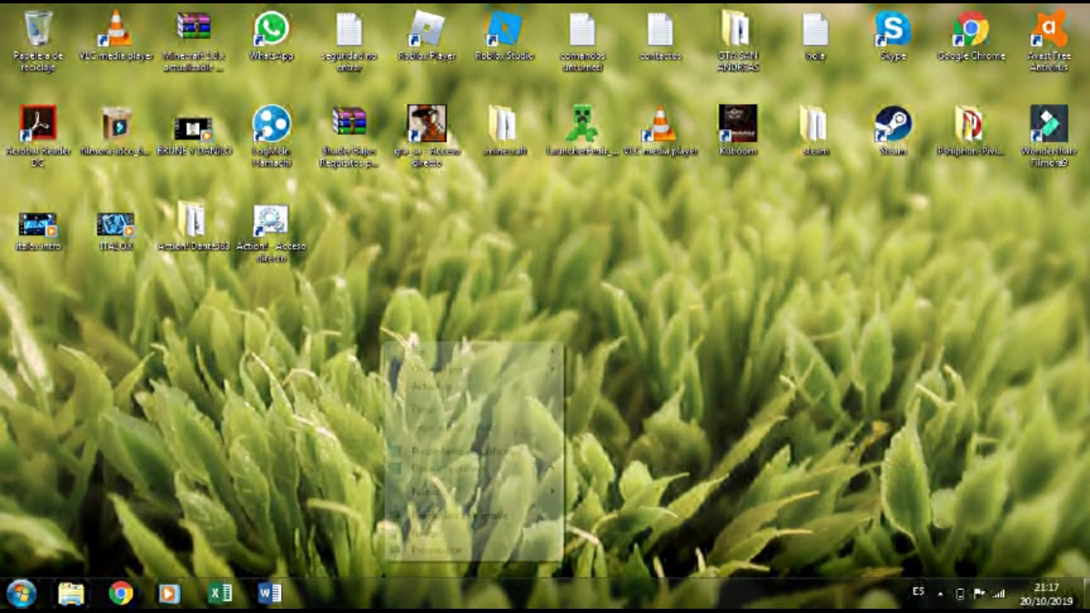
{"action": "left_click", "coordinate": [438, 550]}
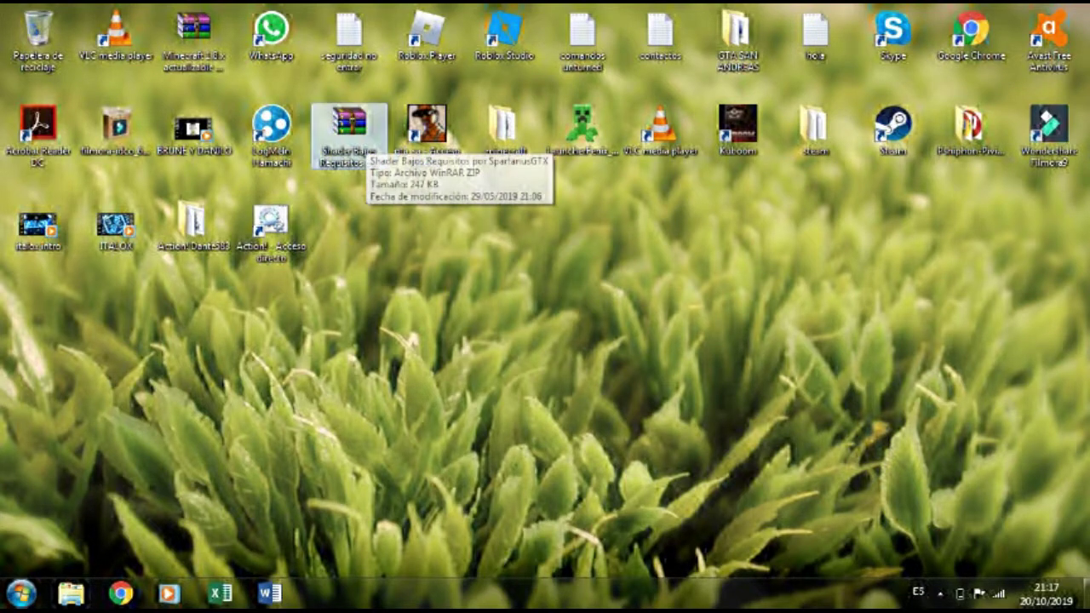
- Extract the Shader Bajos Requisitos archive directly onto the desktop
{"action": "mouse_move", "coordinate": [349, 128]}
{"action": "left_mouse_down"}
{"action": "mouse_move", "coordinate": [367, 217]}
{"action": "mouse_move", "coordinate": [349, 223]}
{"action": "mouse_move", "coordinate": [349, 128]}
{"action": "left_mouse_up"}
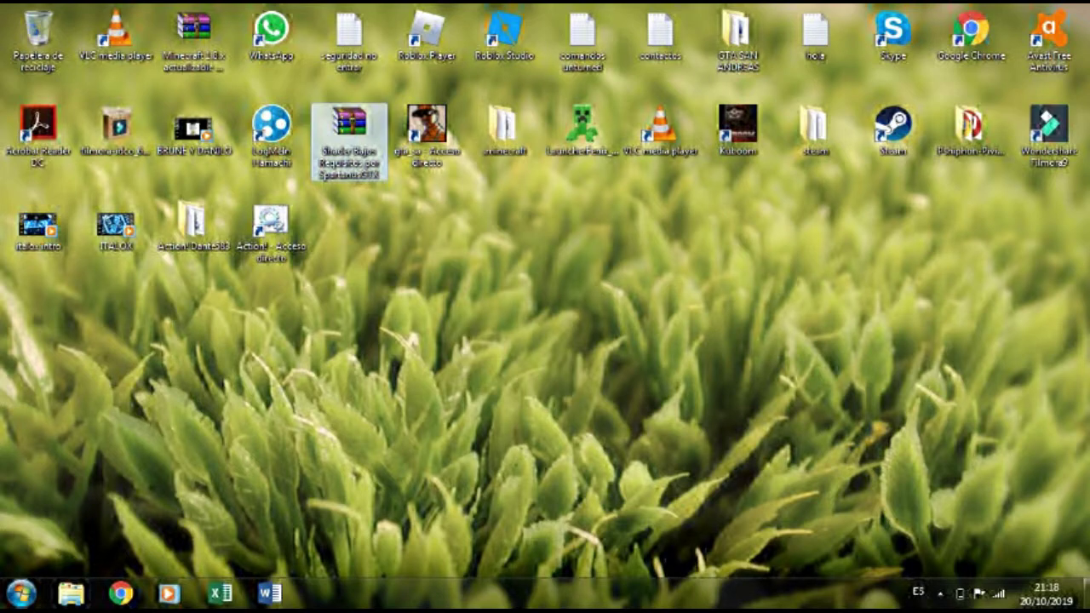
{"action": "mouse_move", "coordinate": [349, 141]}
{"action": "left_mouse_down"}
{"action": "mouse_move", "coordinate": [349, 238]}
{"action": "mouse_move", "coordinate": [349, 141]}
{"action": "left_mouse_up"}
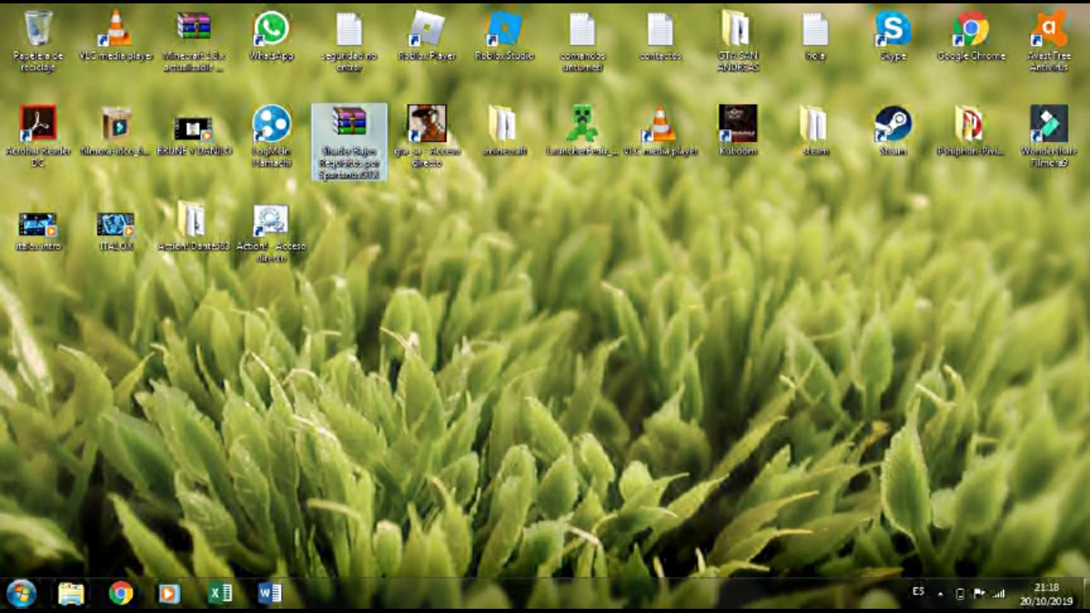
{"action": "right_click", "coordinate": [350, 143]}
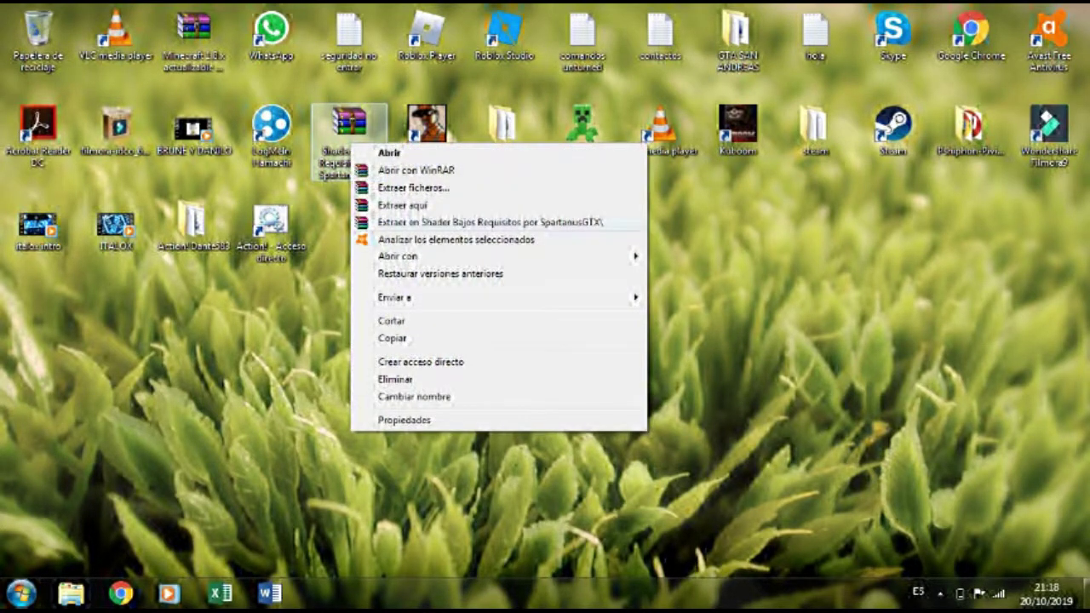
{"action": "left_click", "coordinate": [402, 205]}
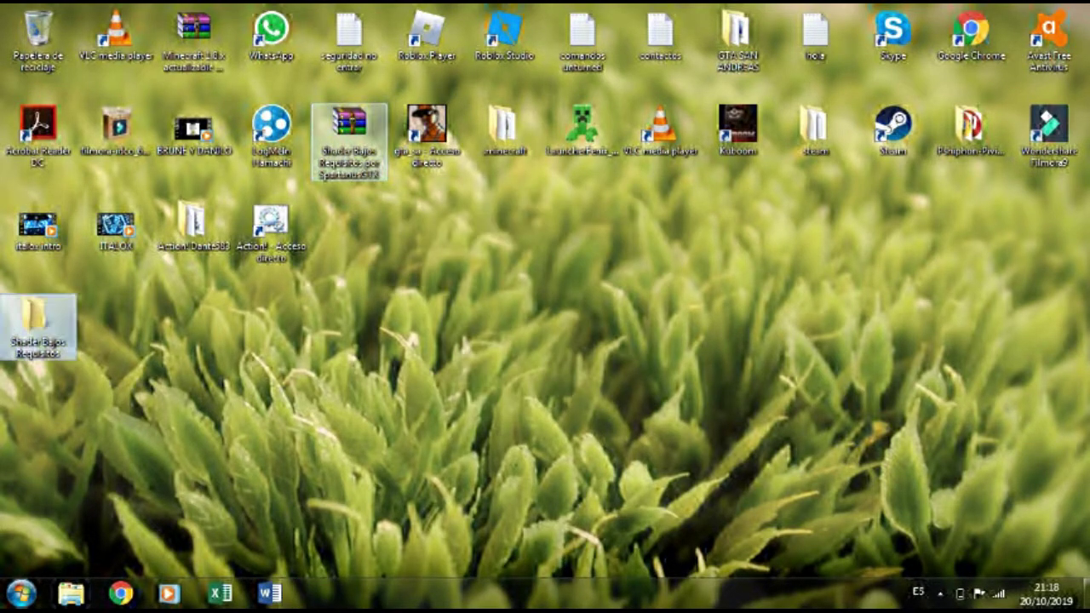
- Empty the recycle bin to permanently delete the extracted Shader Bajos Requisitos folder
{"action": "right_click", "coordinate": [37, 26]}
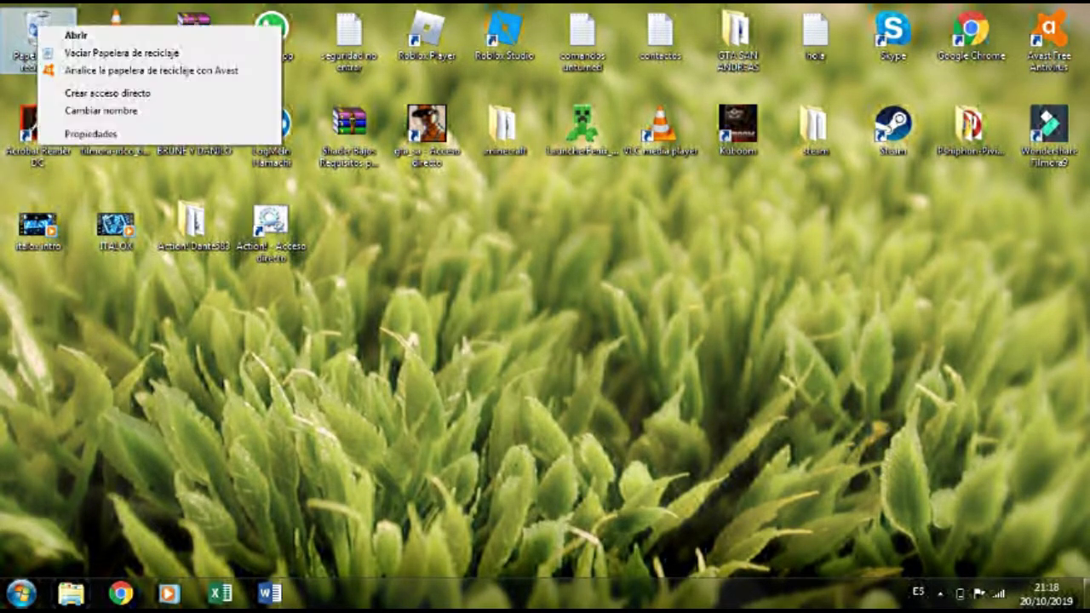
{"action": "left_click", "coordinate": [121, 53]}
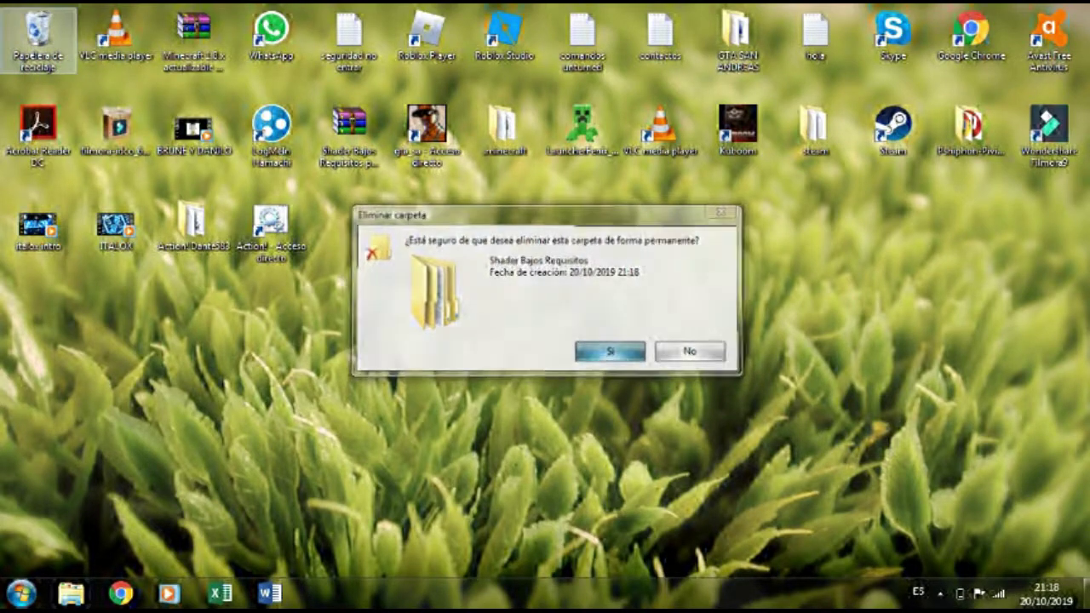
{"action": "key", "text": "Return"}
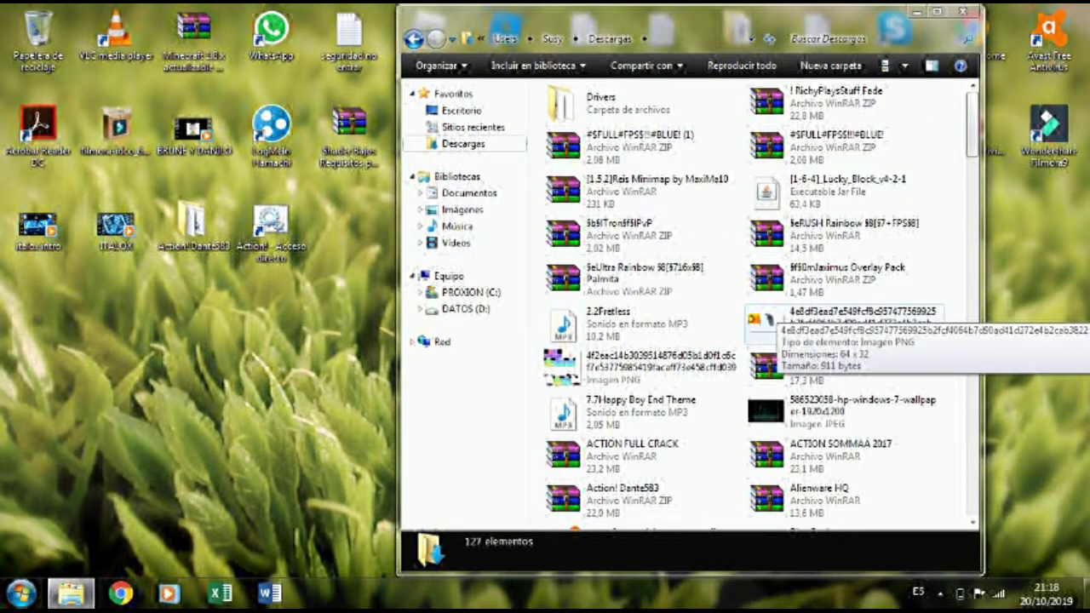
- Look through the files in the Descargas folder for the logo archive
{"action": "left_click", "coordinate": [843, 412]}
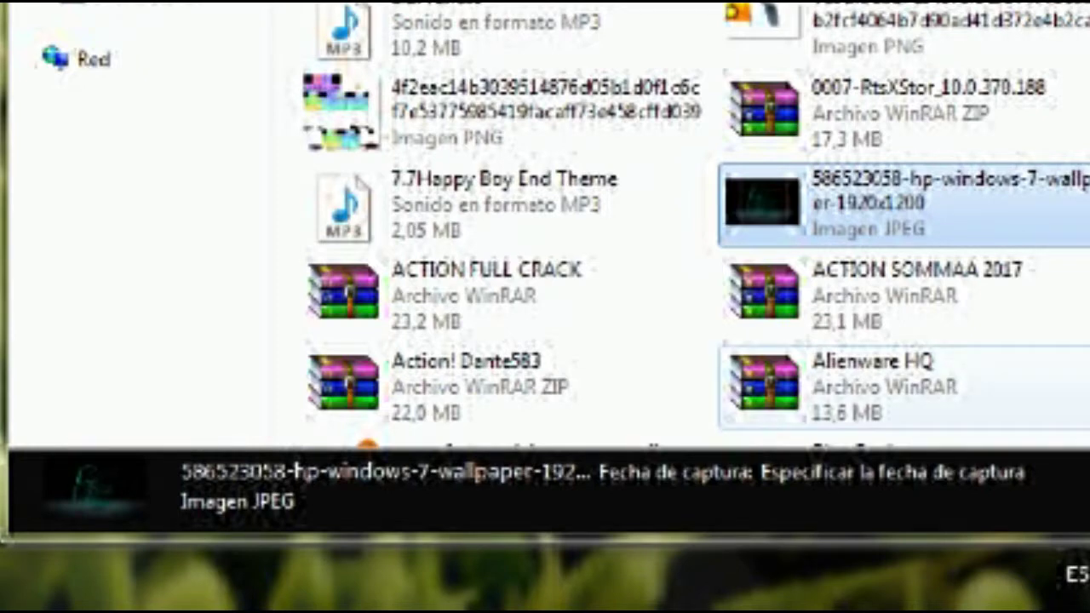
{"action": "left_click", "coordinate": [852, 383]}
{"action": "scroll", "coordinate": [511, 222], "scroll_direction": "down", "scroll_amount": 5}
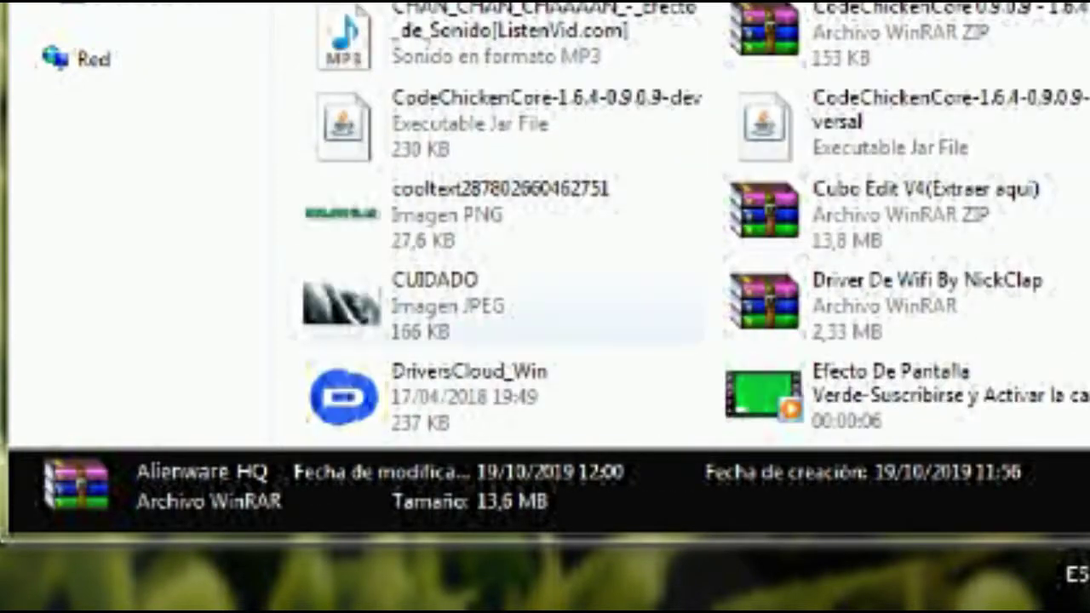
{"action": "left_click", "coordinate": [877, 41]}
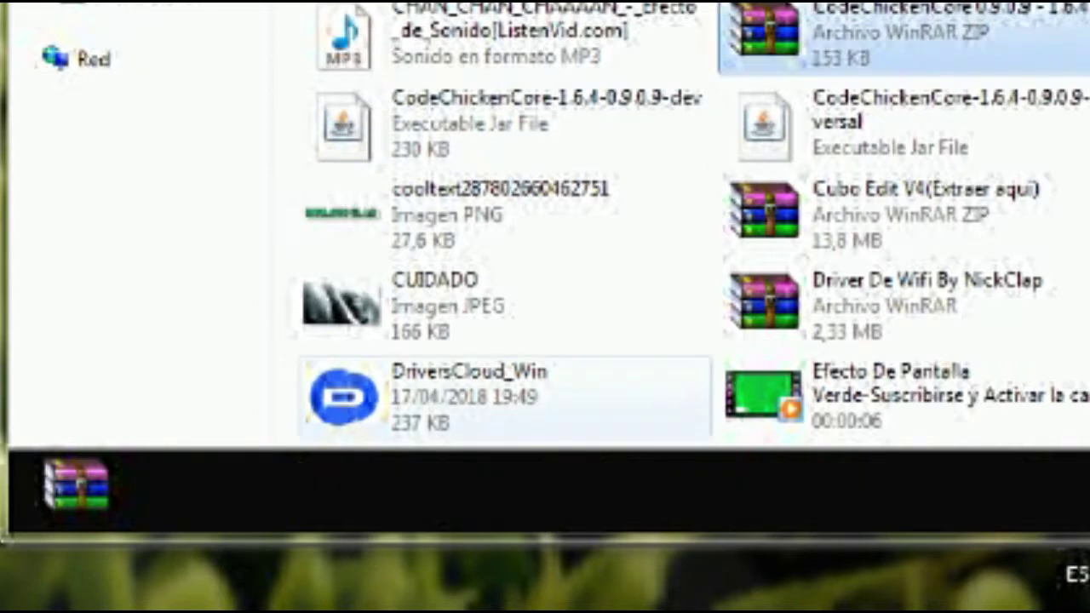
{"action": "scroll", "coordinate": [545, 221], "scroll_direction": "up", "scroll_amount": 5}
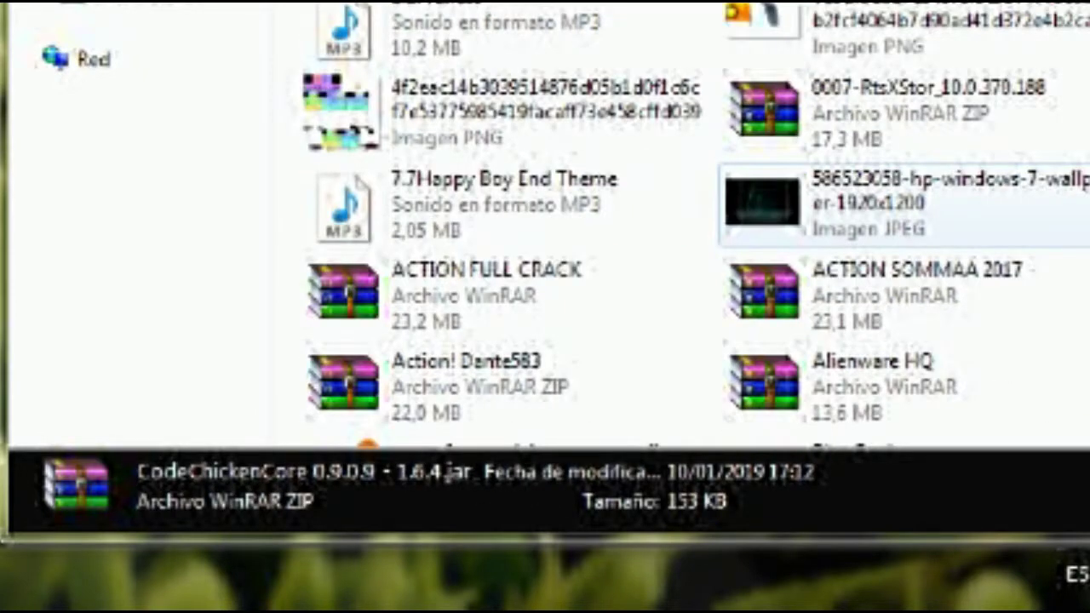
{"action": "scroll", "coordinate": [851, 287], "scroll_direction": "down", "scroll_amount": 3}
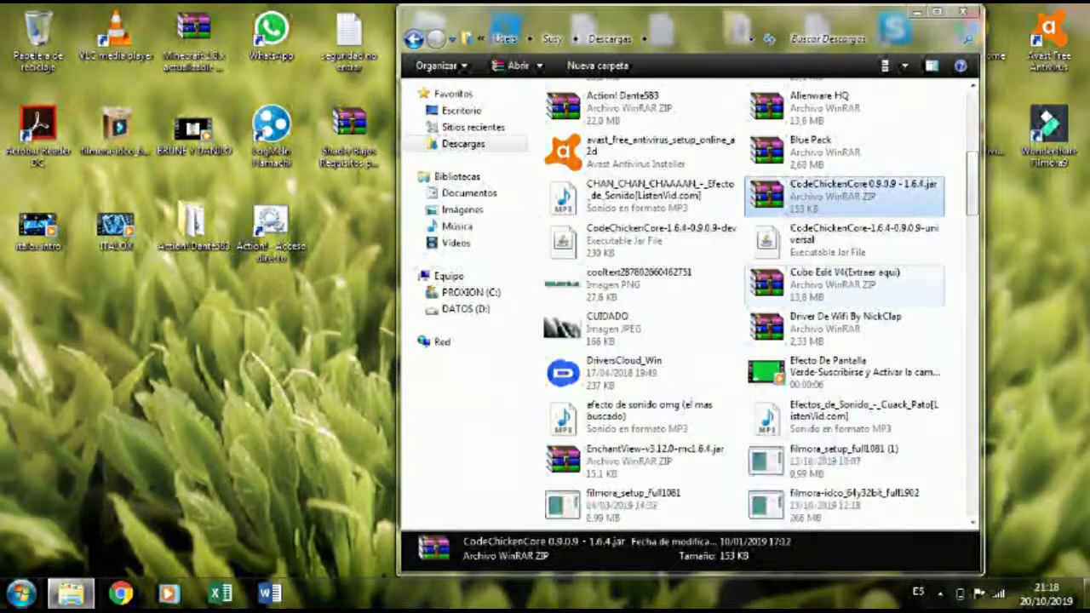
{"action": "scroll", "coordinate": [852, 283], "scroll_direction": "up", "scroll_amount": 3}
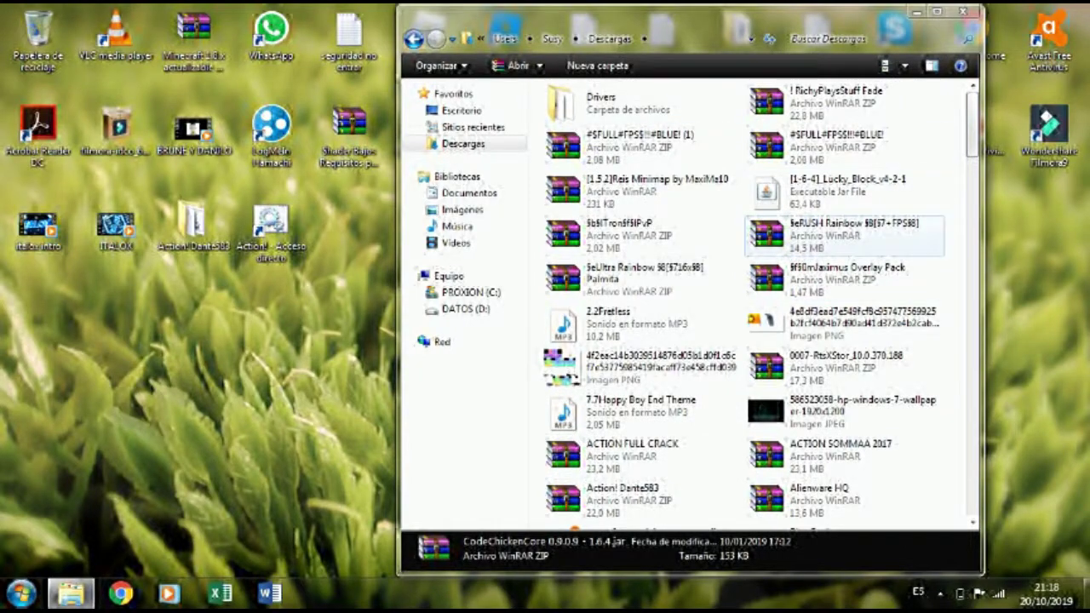
{"action": "scroll", "coordinate": [809, 145], "scroll_direction": "down", "scroll_amount": 4}
{"action": "scroll", "coordinate": [809, 141], "scroll_direction": "down", "scroll_amount": 3}
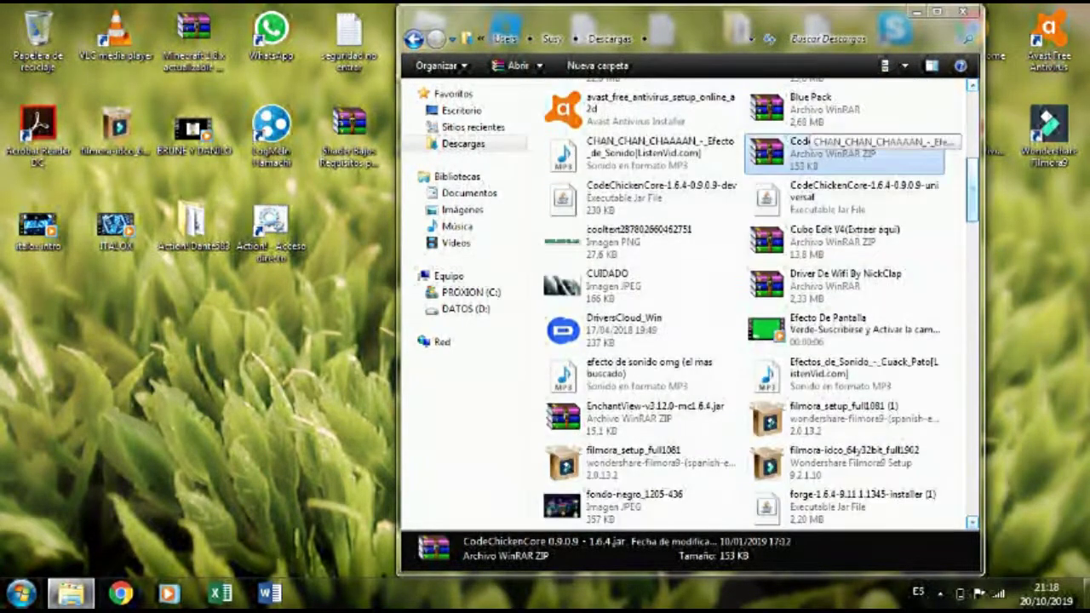
{"action": "scroll", "coordinate": [809, 145], "scroll_direction": "down", "scroll_amount": 5}
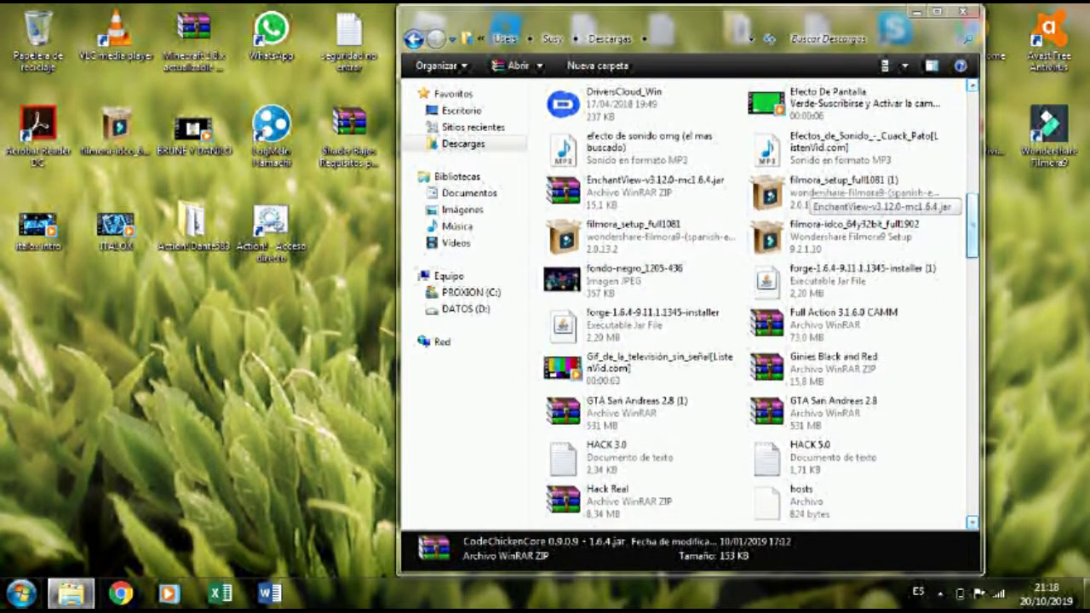
{"action": "scroll", "coordinate": [809, 196], "scroll_direction": "down", "scroll_amount": 4}
{"action": "scroll", "coordinate": [809, 200], "scroll_direction": "down", "scroll_amount": 5}
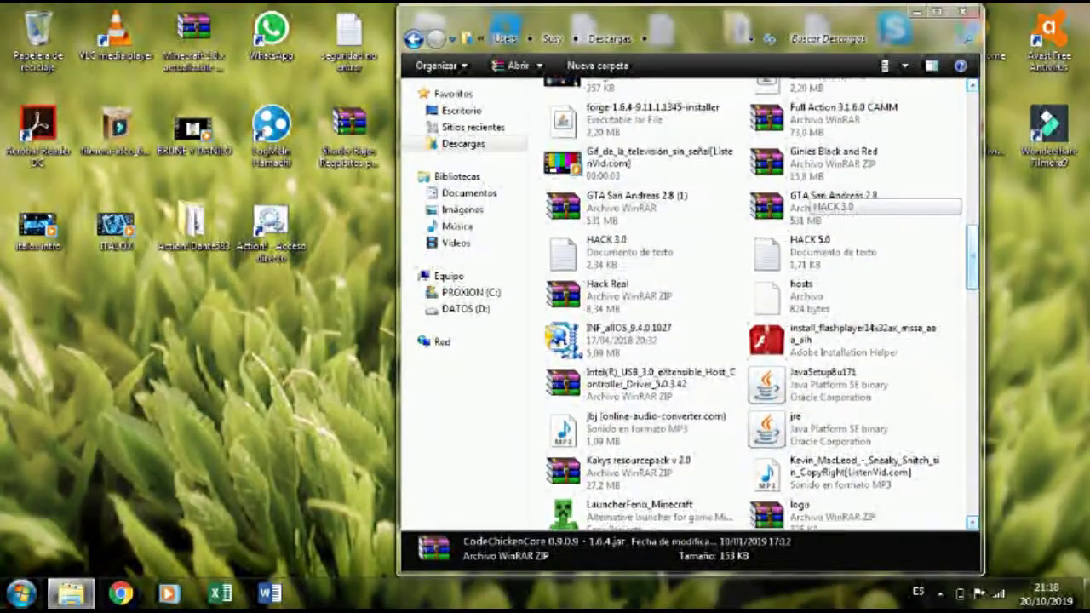
{"action": "scroll", "coordinate": [809, 205], "scroll_direction": "down", "scroll_amount": 11}
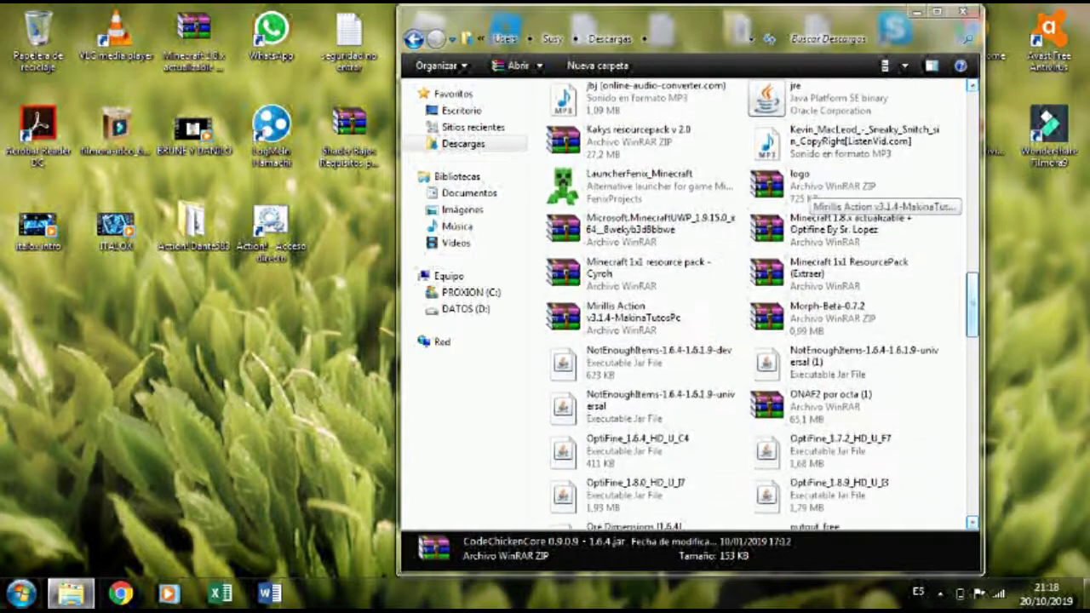
{"action": "scroll", "coordinate": [809, 204], "scroll_direction": "down", "scroll_amount": 1}
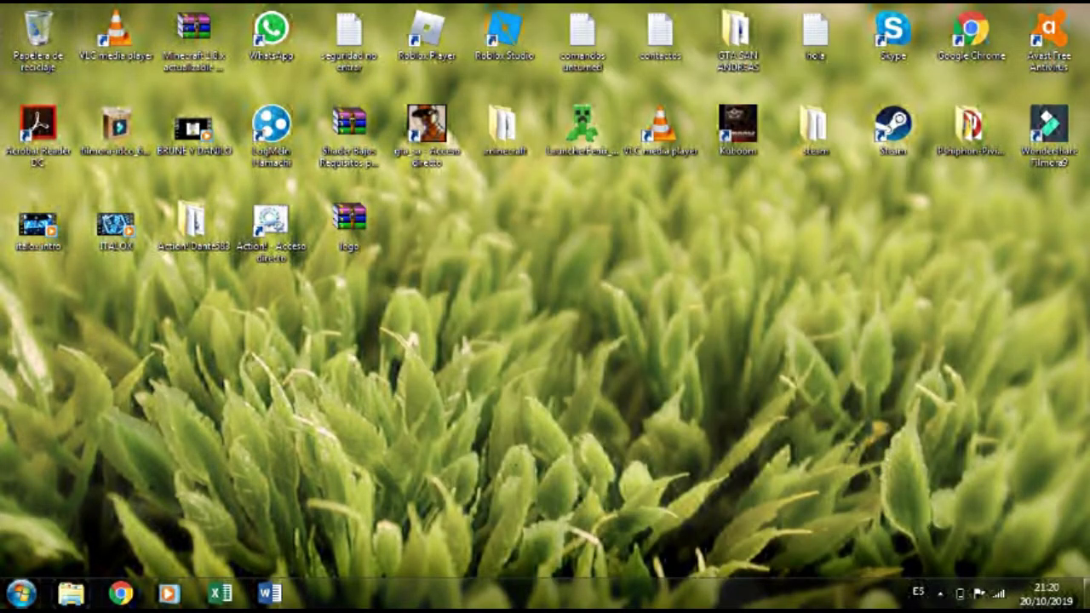
- View the logo archive's contents in WinRAR, close it, and extract the archive directly onto the desktop
{"action": "left_click", "coordinate": [349, 223]}
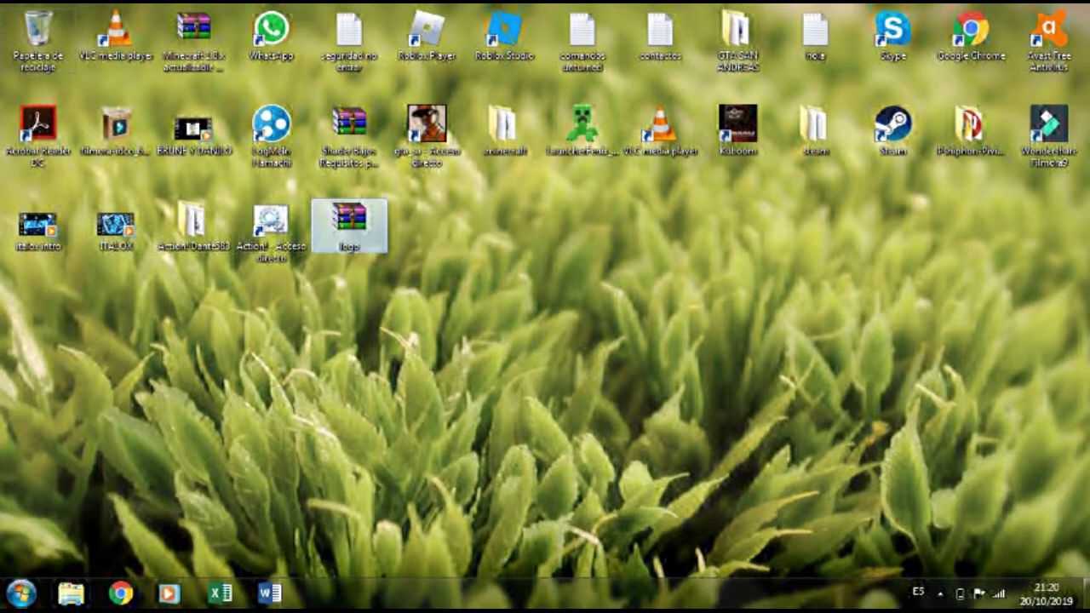
{"action": "left_click", "coordinate": [427, 237]}
{"action": "left_click", "coordinate": [349, 224]}
{"action": "left_click", "coordinate": [428, 236]}
{"action": "double_click", "coordinate": [349, 219]}
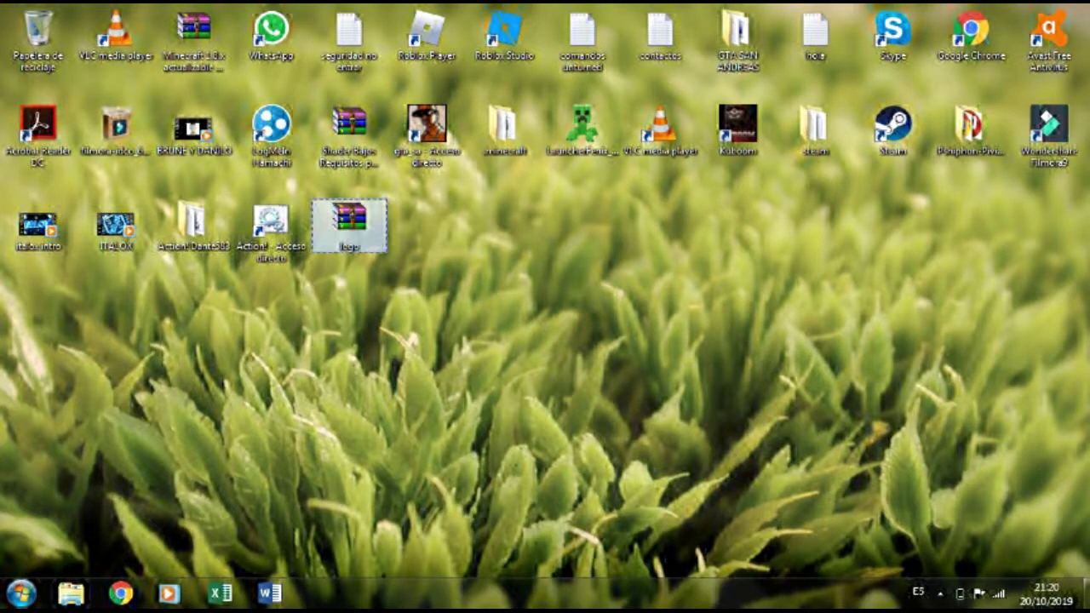
{"action": "right_click", "coordinate": [354, 223]}
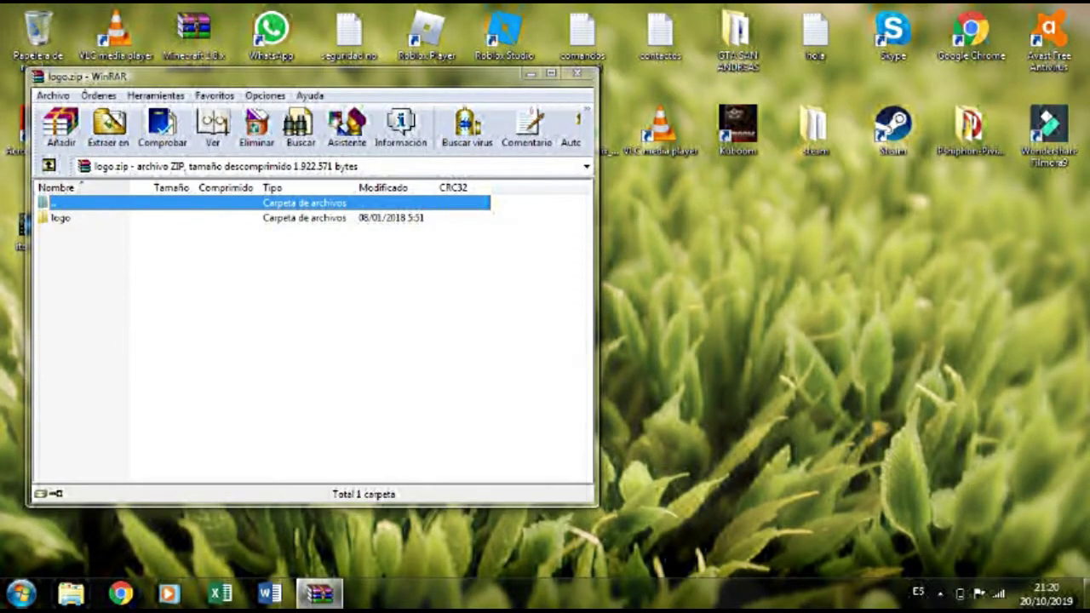
{"action": "left_click", "coordinate": [577, 74]}
{"action": "right_click", "coordinate": [351, 220]}
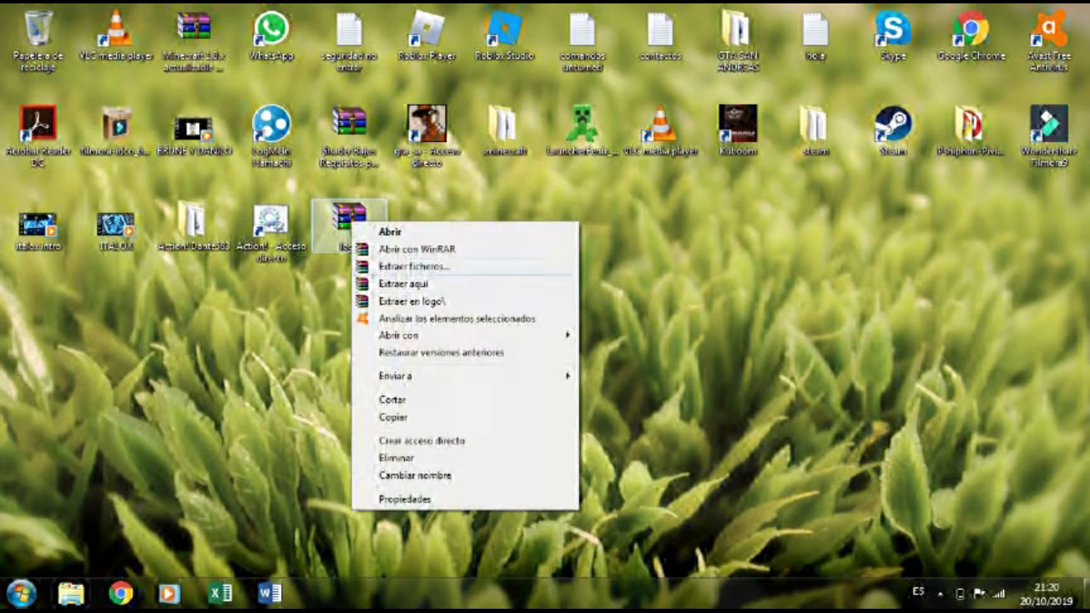
{"action": "left_click", "coordinate": [400, 281]}
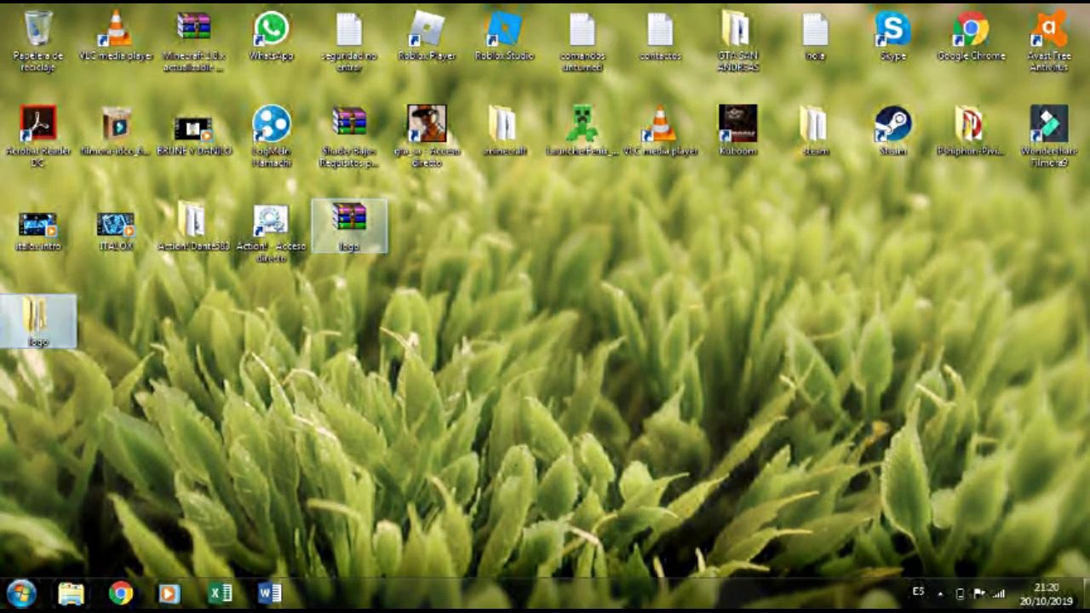
- Send the extracted logo folder to the recycle bin
{"action": "left_click_drag", "start_coordinate": [95, 335], "coordinate": [53, 313]}
{"action": "right_click", "coordinate": [51, 319]}
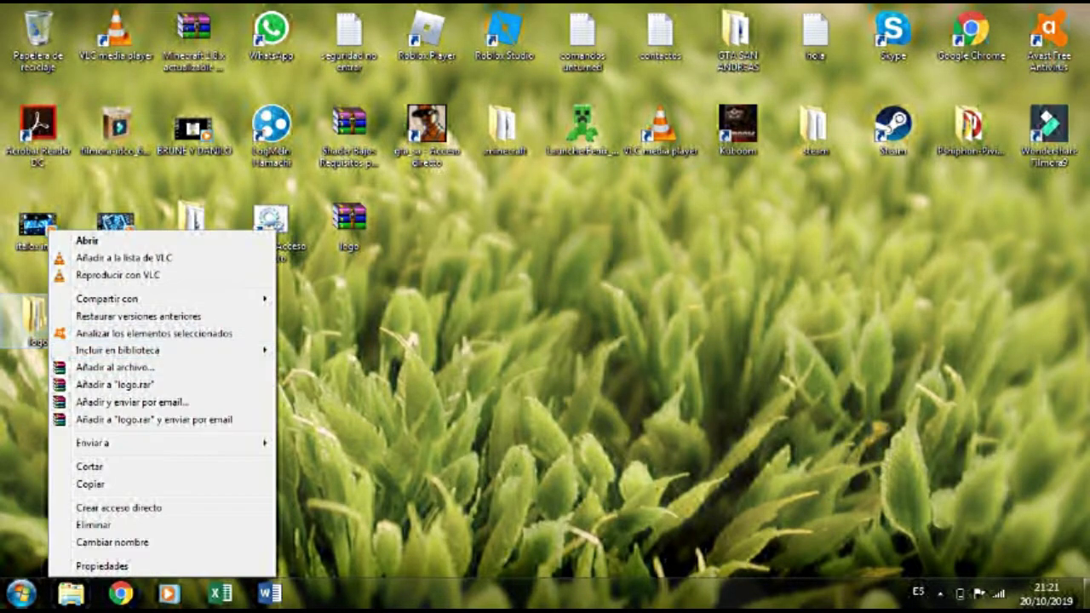
{"action": "left_click", "coordinate": [94, 520]}
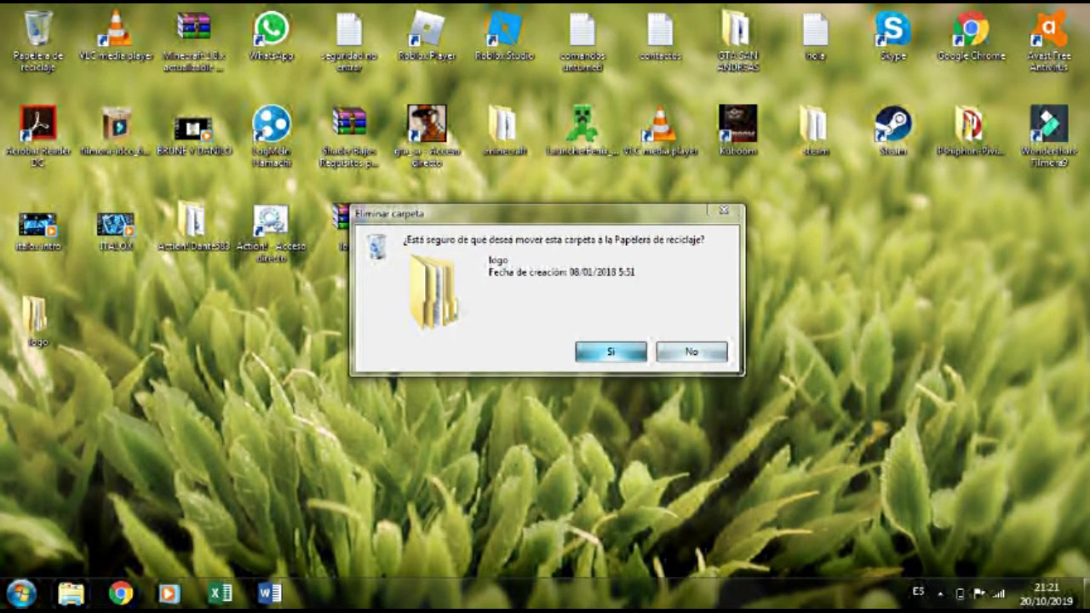
{"action": "key", "text": "Return"}
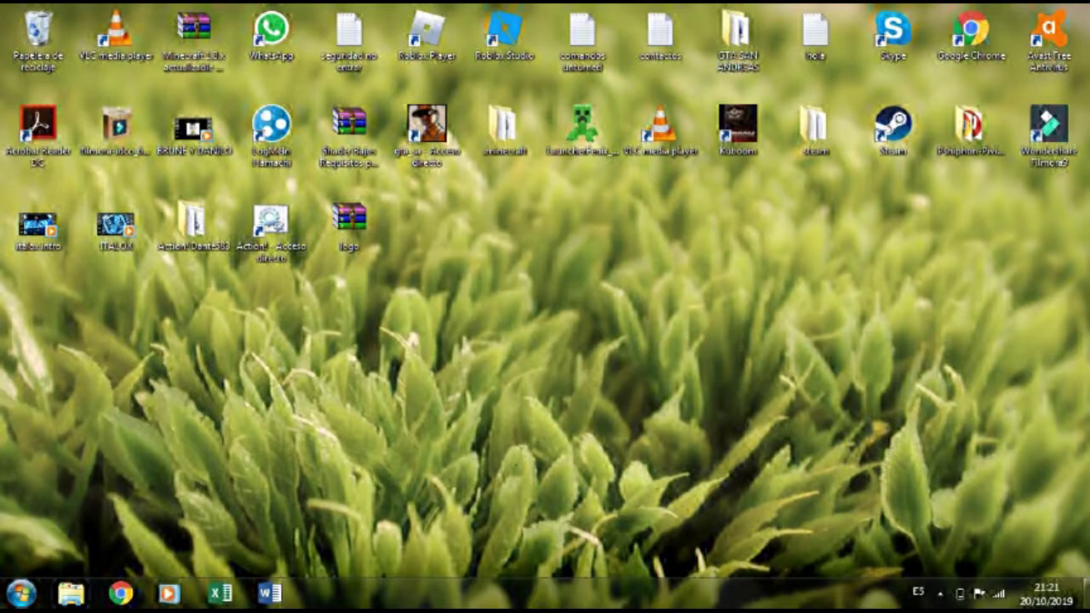